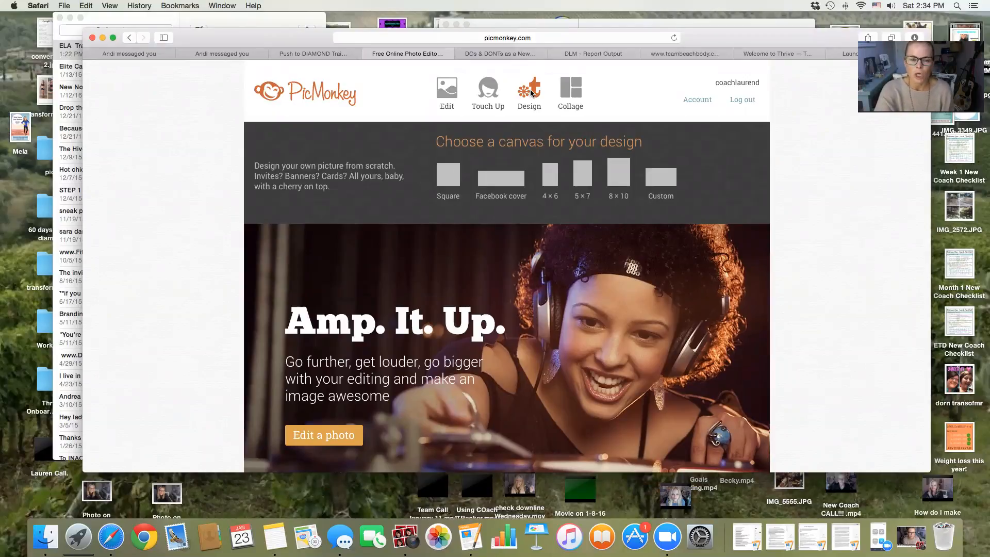
Create a blank 3000 × 2000 custom canvas with a white background
left_click(660, 177)
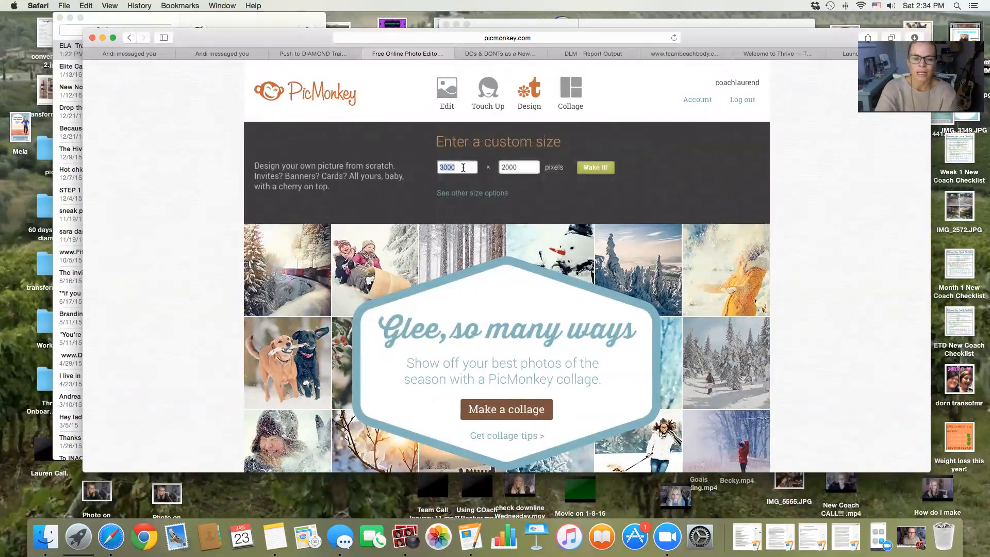
type("30")
key("Return")
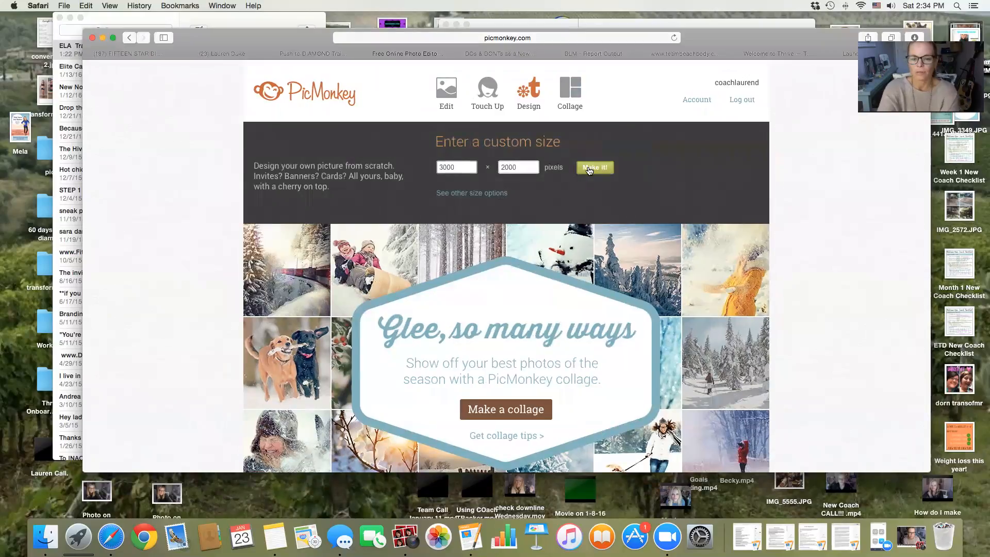
left_click_drag(724, 44, 684, 38)
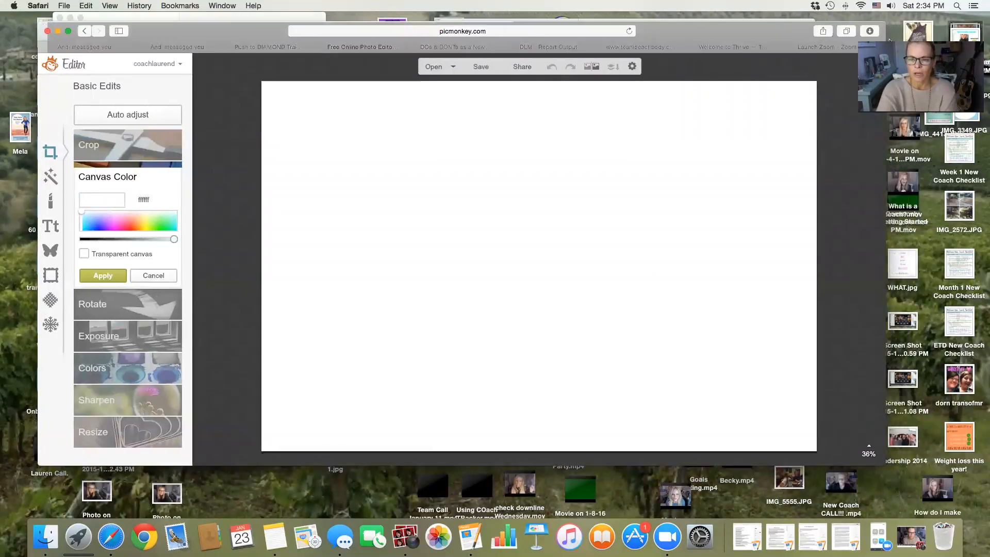
left_click_drag(911, 39, 878, 39)
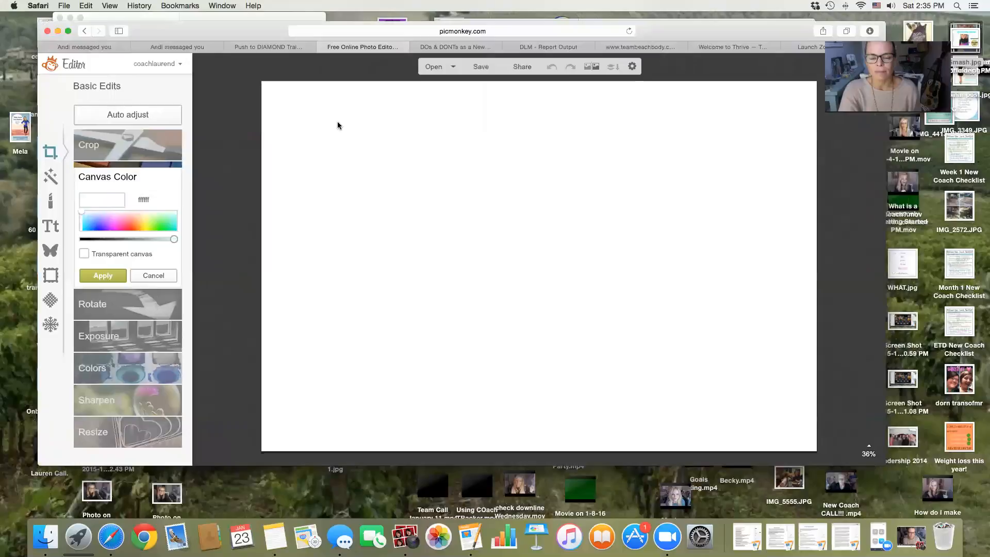
left_click(103, 276)
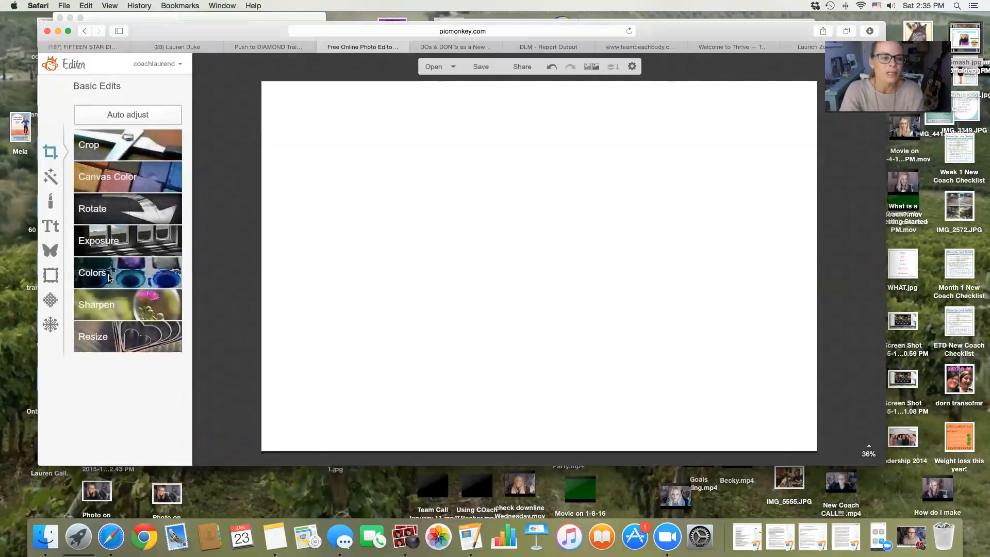
Start uploading your own overlay image from the Overlays panel
left_click(50, 250)
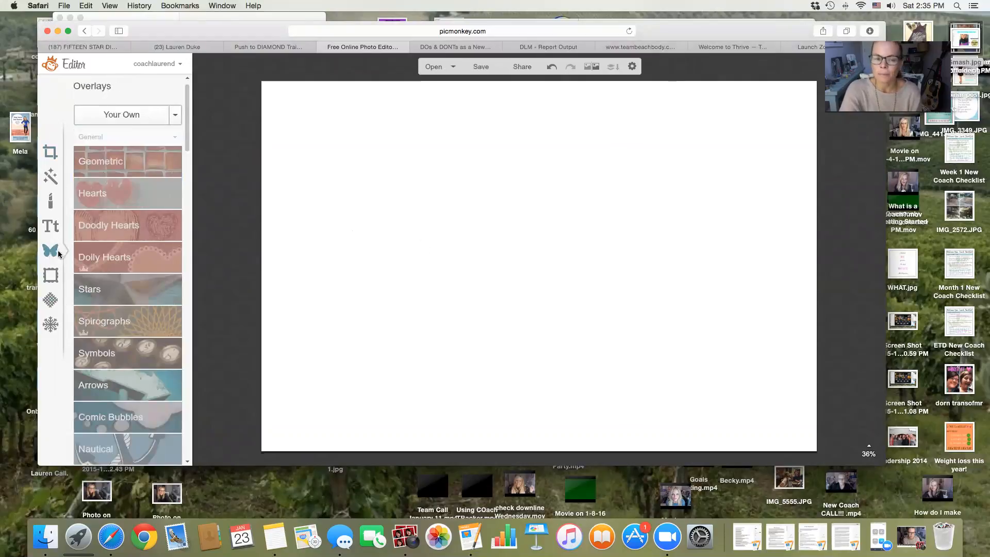
left_click(120, 115)
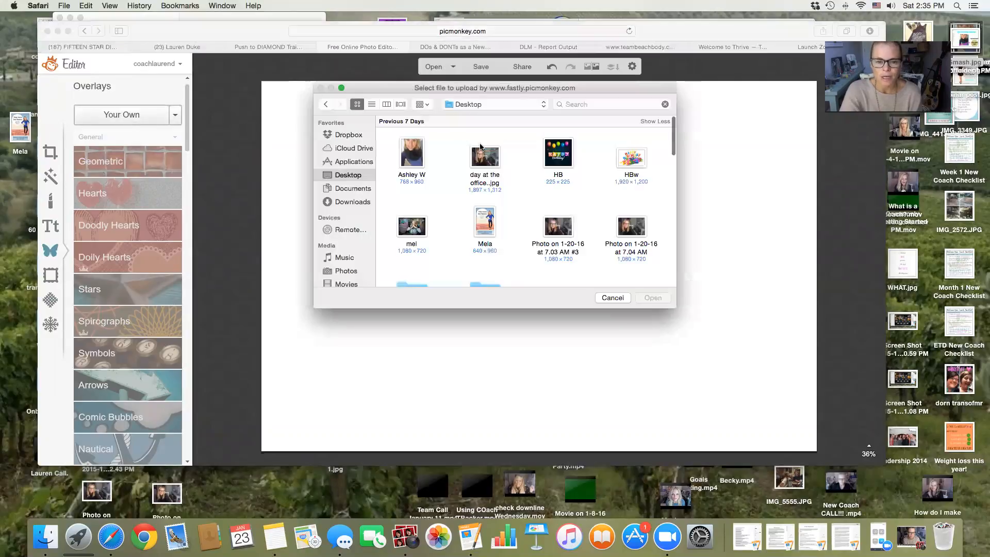
scroll(370, 241, "down", 3)
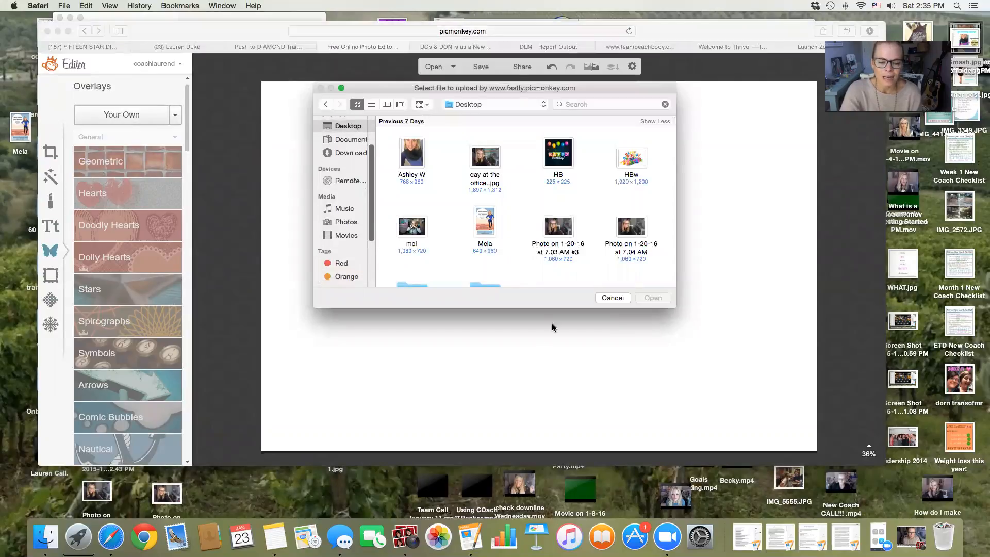
left_click(340, 536)
Open the beach laptop photo 'Desktop by sea.jpg' from the Messages conversation in Preview
left_click_drag(488, 89, 86, 54)
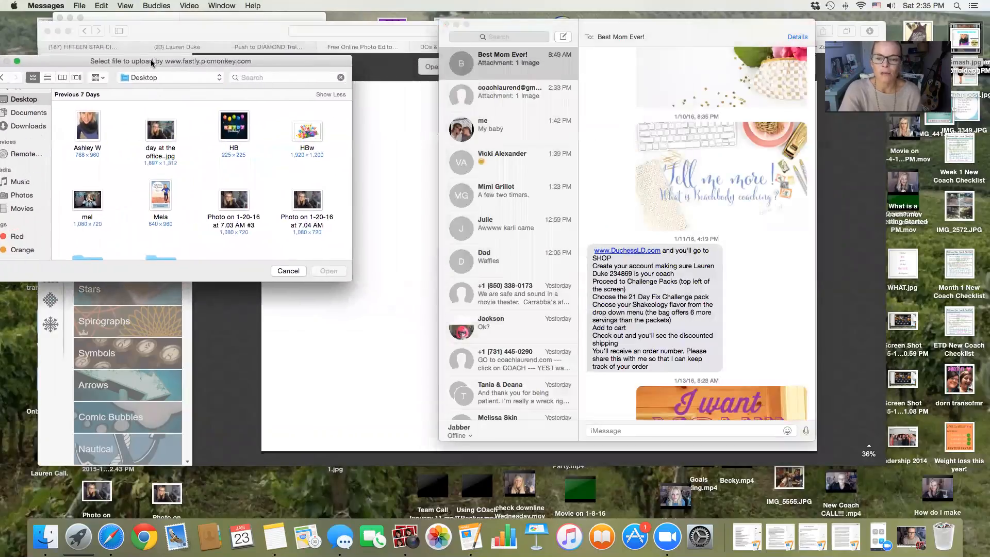
scroll(792, 209, "up", 5)
scroll(792, 209, "up", 10)
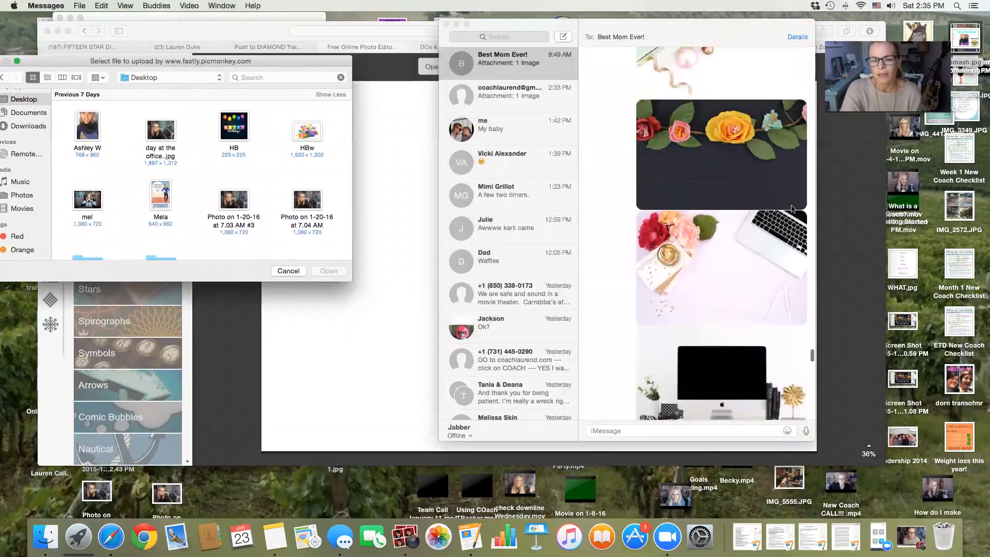
scroll(792, 209, "down", 3)
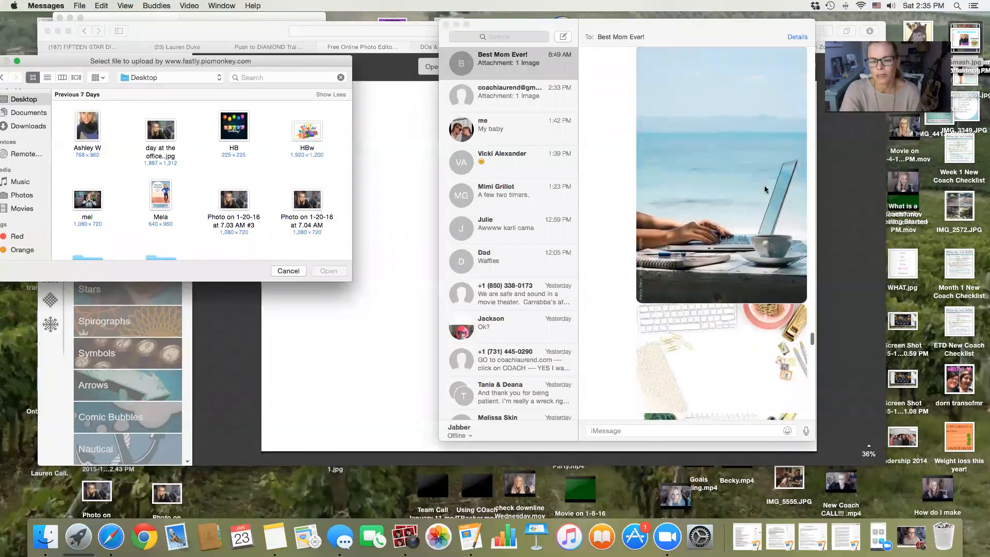
left_click(760, 198)
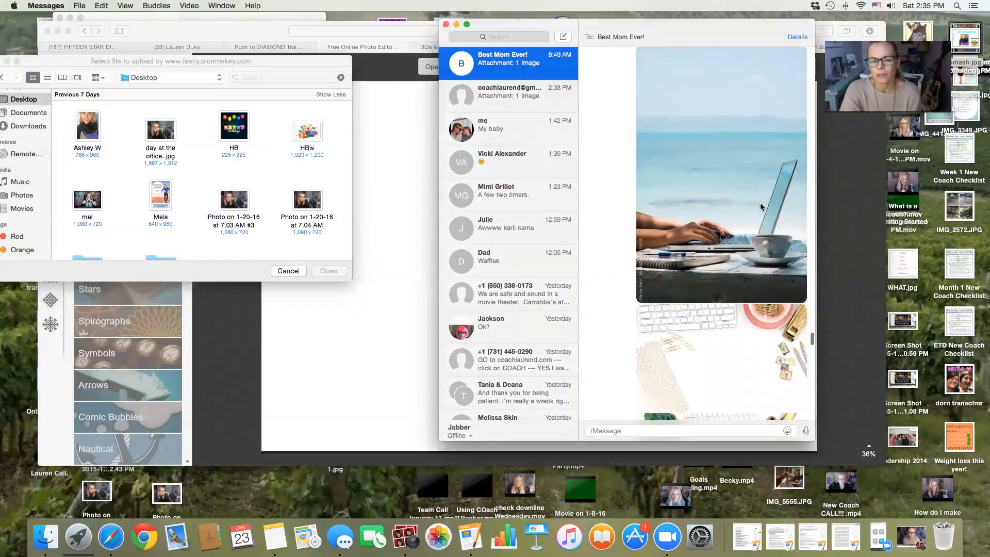
double_click(765, 207)
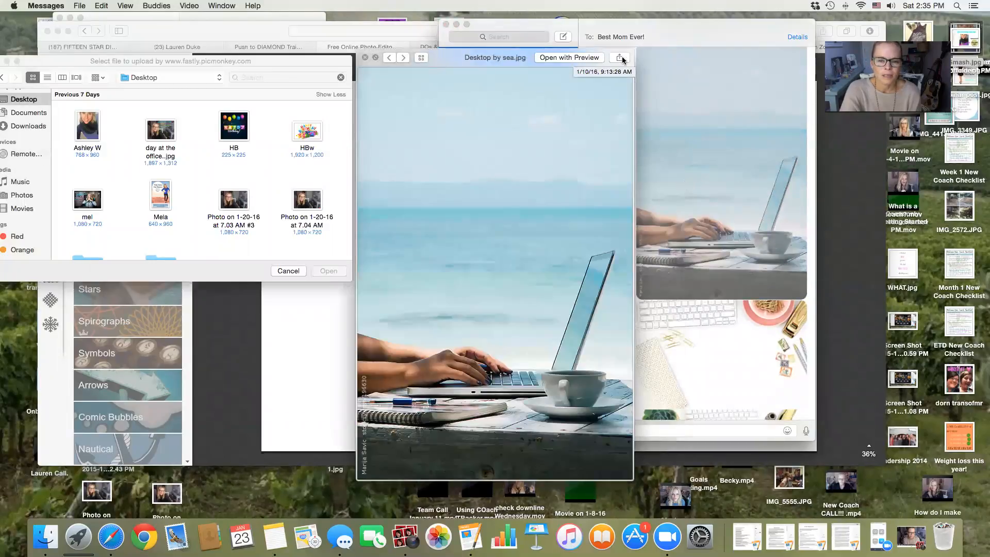
left_click(621, 59)
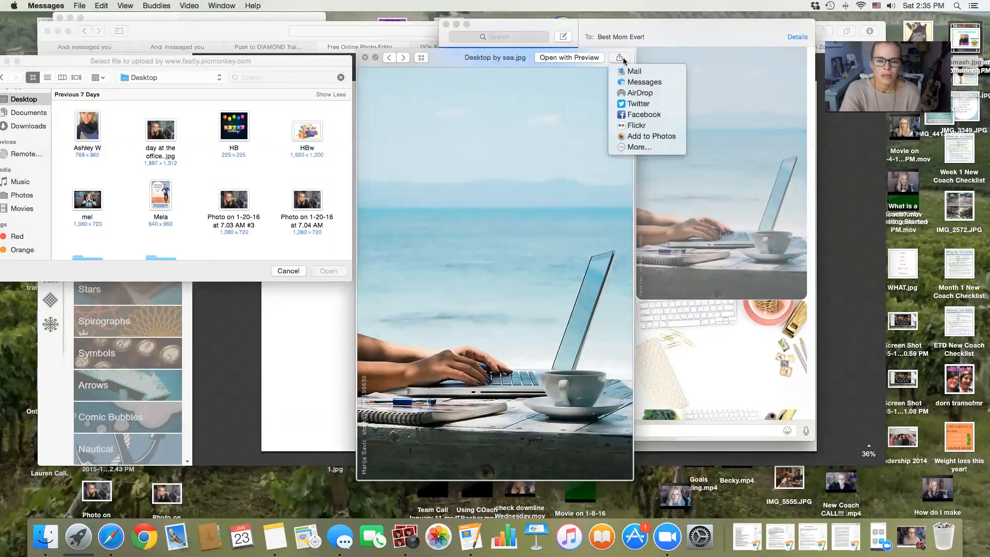
left_click(589, 57)
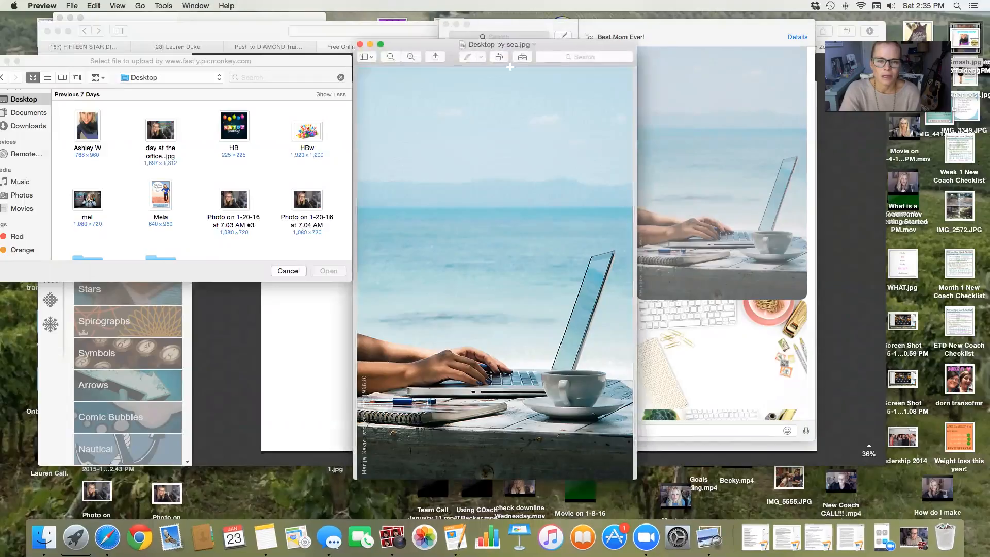
Move the beach photo to the Desktop and close it
left_click(69, 7)
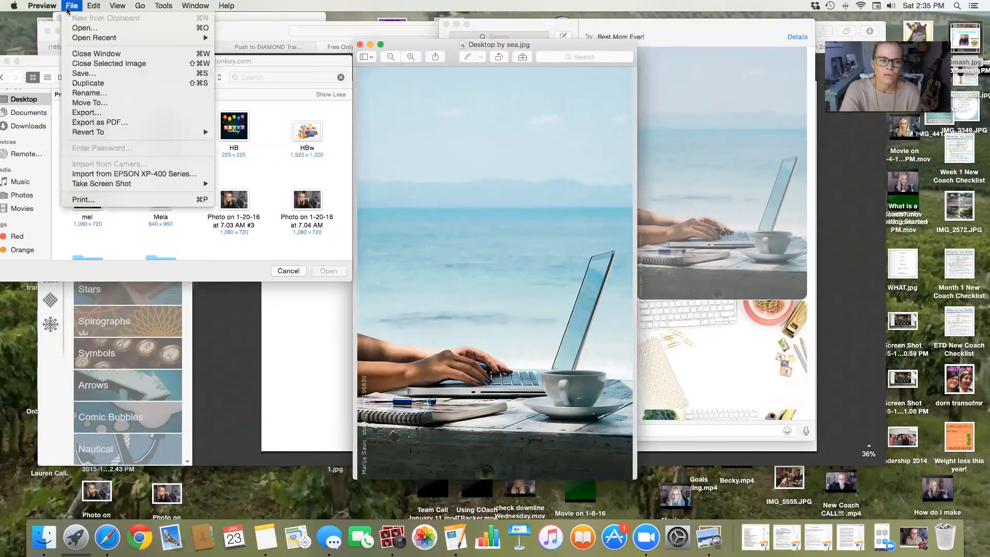
left_click(97, 103)
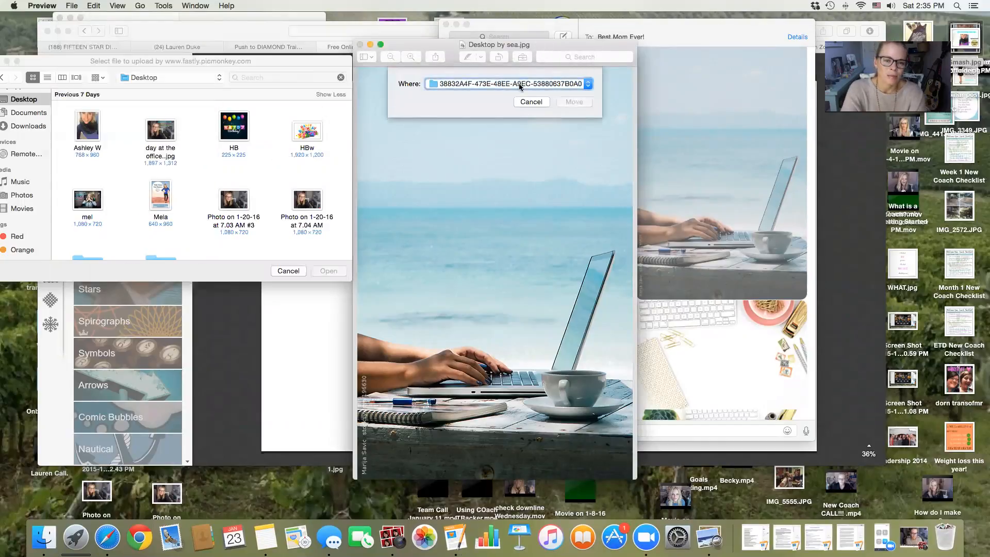
left_click(585, 86)
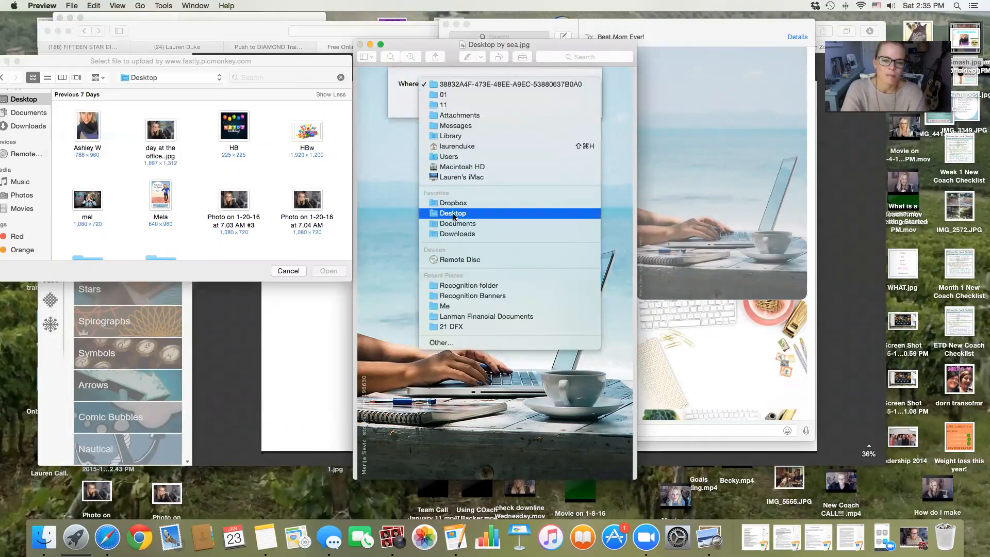
left_click(454, 213)
left_click(569, 101)
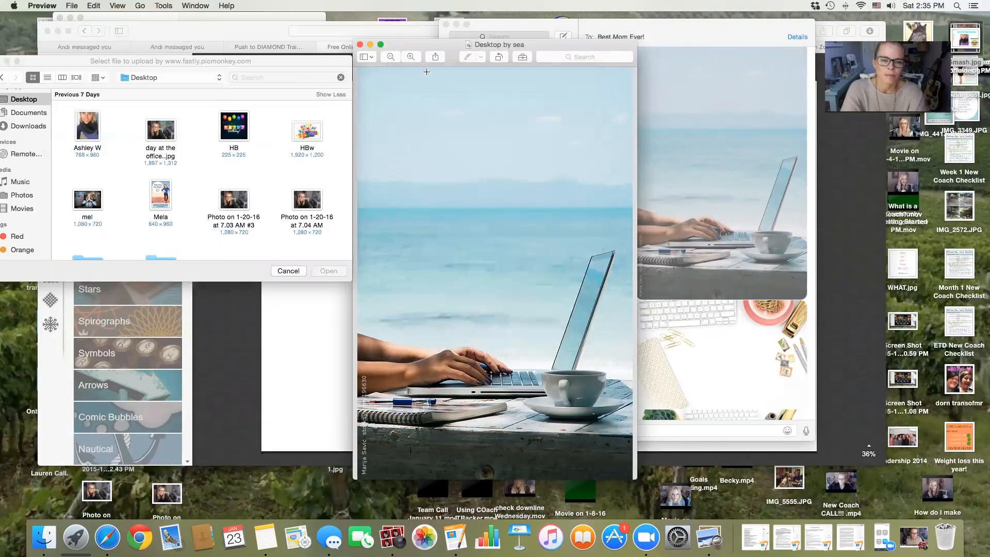
left_click(360, 45)
Open the leaf-and-flower photo Styled_Photo_No.1 from Messages in Preview
scroll(739, 242, "down", 5)
scroll(739, 245, "down", 8)
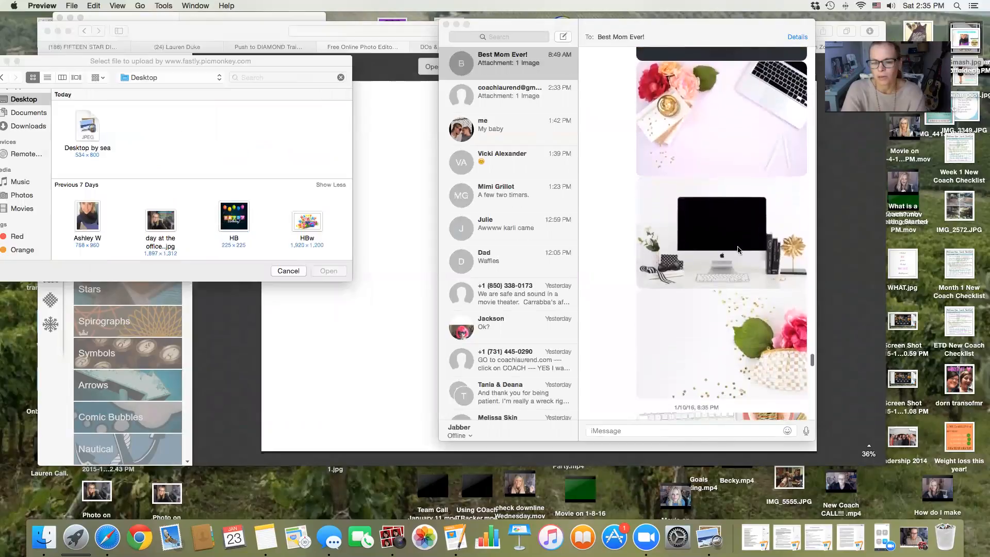
scroll(737, 249, "down", 4)
left_click(751, 229)
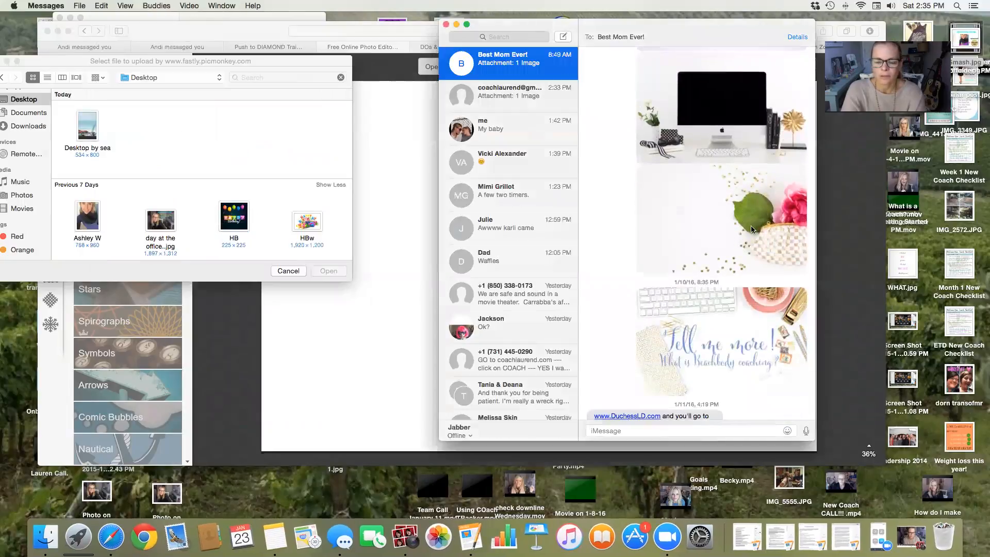
left_click(751, 229)
double_click(750, 225)
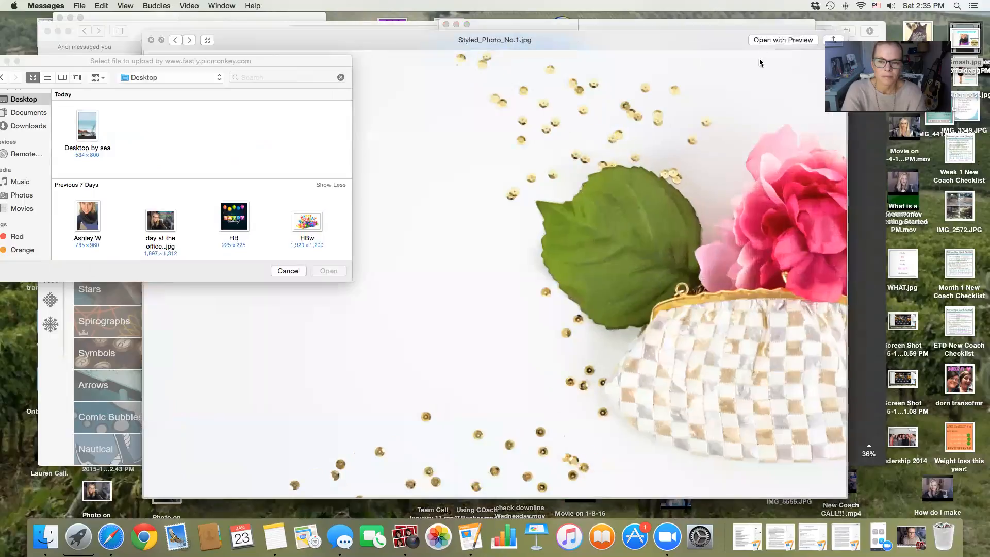
left_click(763, 39)
Export Styled_Photo_No.1 as a JPEG to the Desktop and close it
left_click(71, 5)
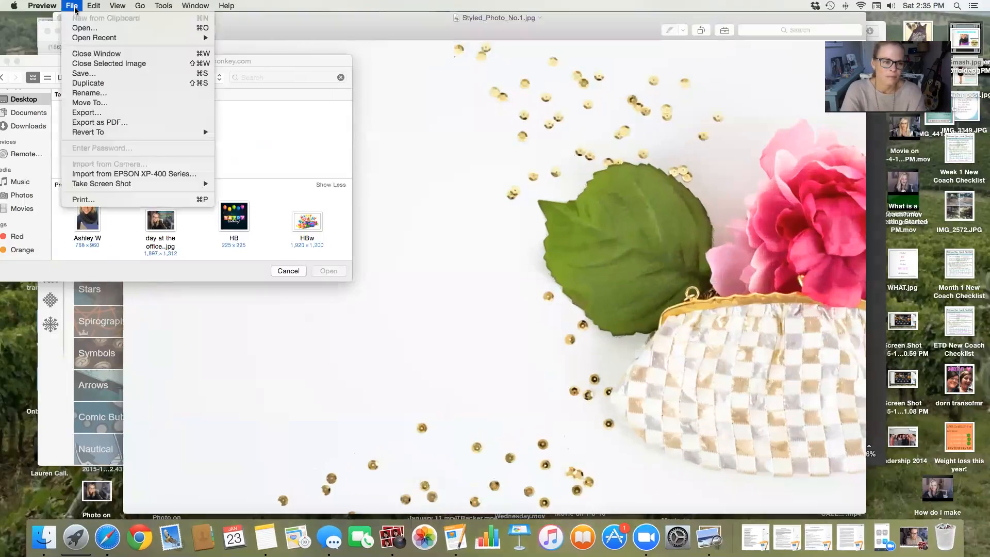
left_click(96, 114)
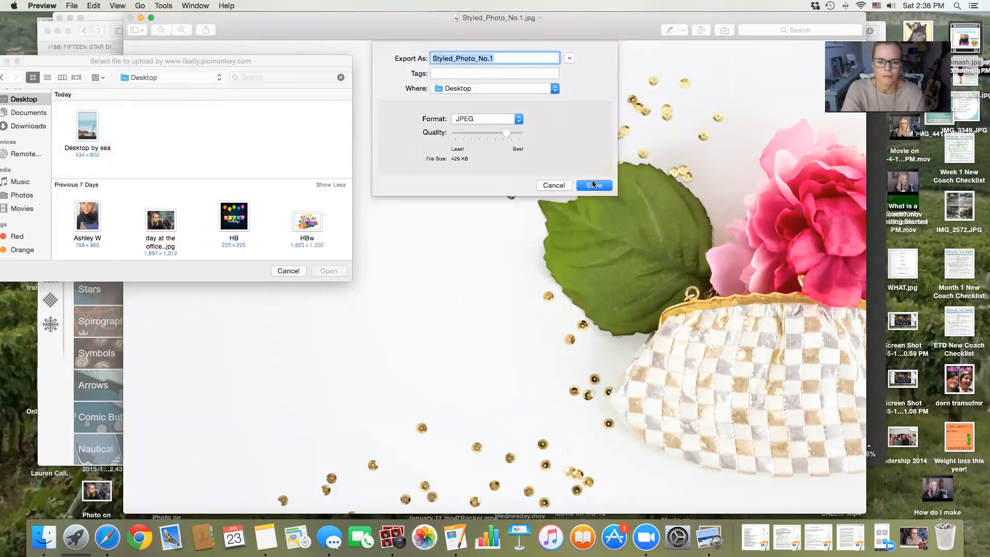
left_click(593, 185)
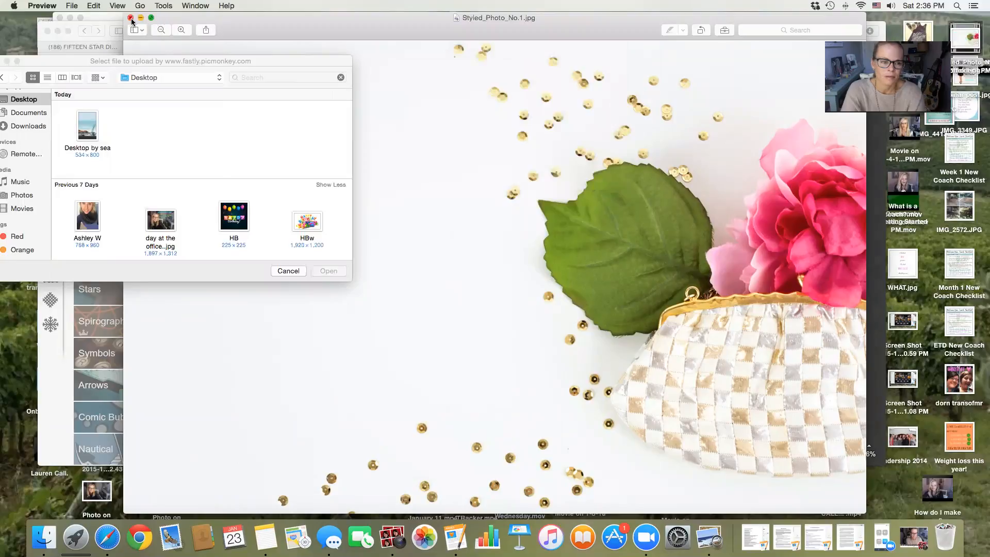
left_click(130, 18)
Find the sunglasses selfie in Messages and open it in Preview
scroll(665, 133, "up", 10)
scroll(665, 133, "up", 8)
scroll(665, 133, "down", 9)
scroll(664, 133, "up", 1)
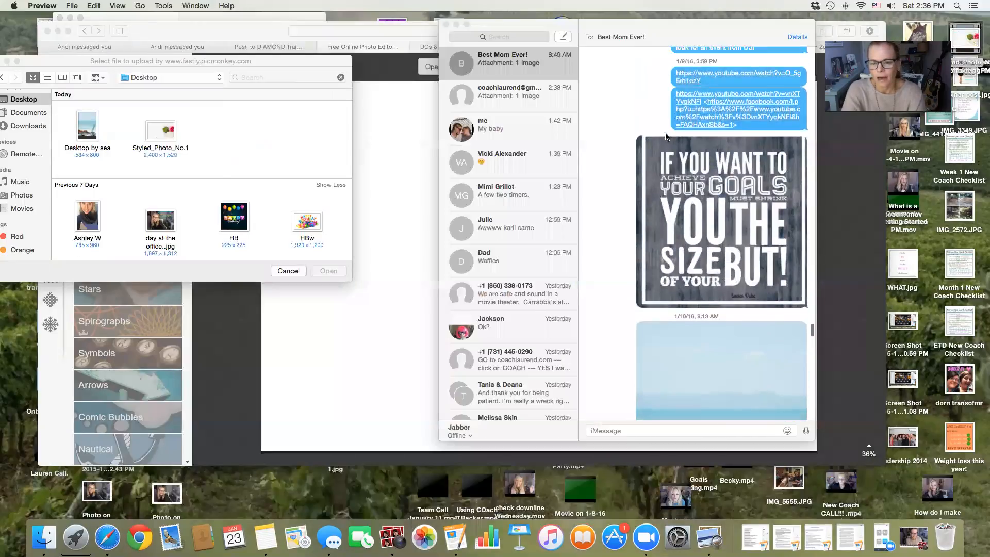
scroll(665, 135, "up", 15)
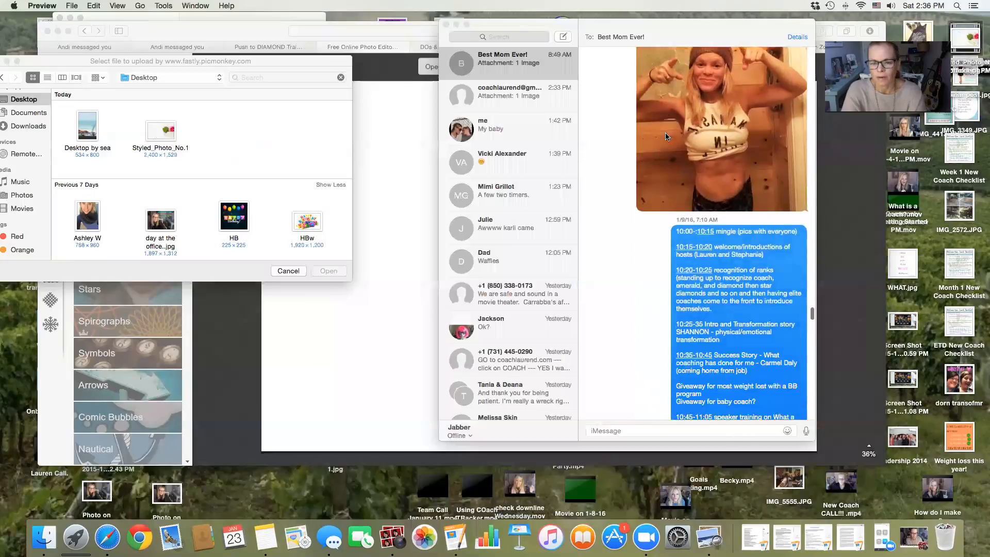
scroll(664, 137, "up", 5)
scroll(664, 137, "up", 10)
scroll(665, 136, "up", 10)
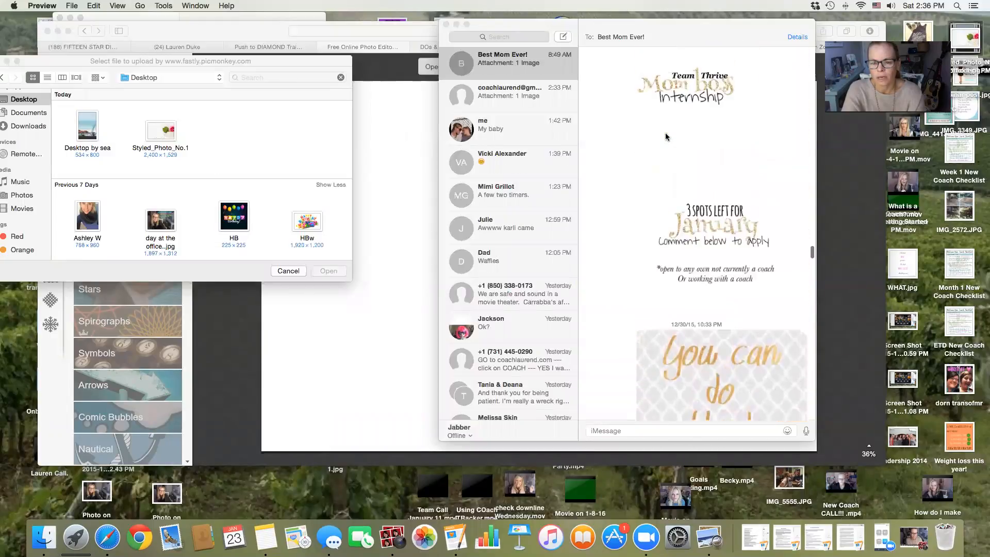
scroll(665, 137, "down", 20)
scroll(665, 137, "up", 10)
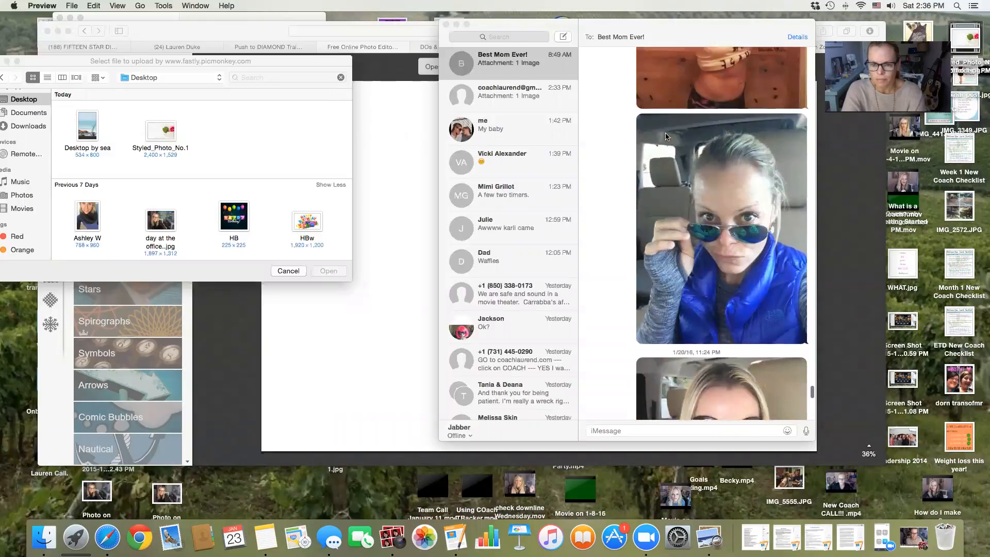
scroll(665, 136, "down", 5)
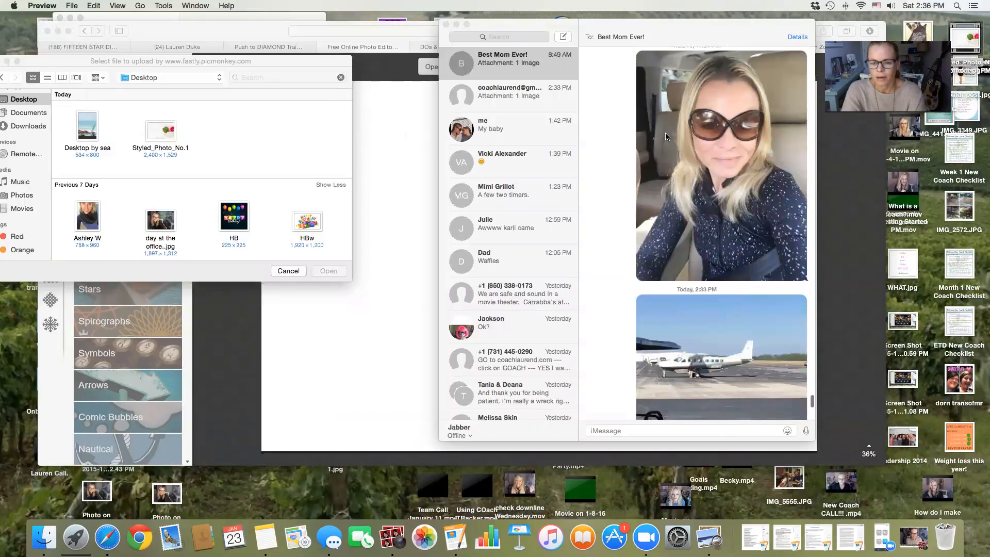
double_click(649, 98)
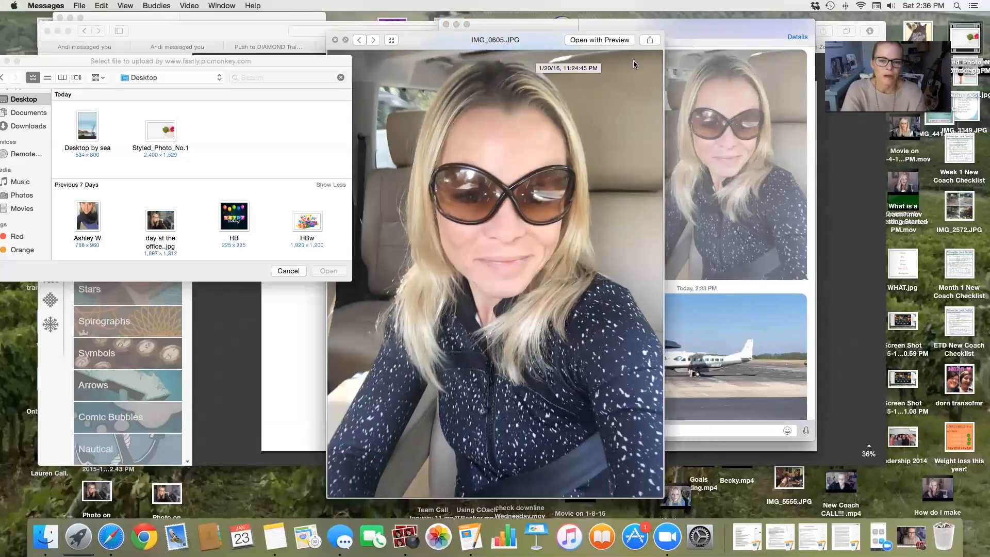
left_click(598, 41)
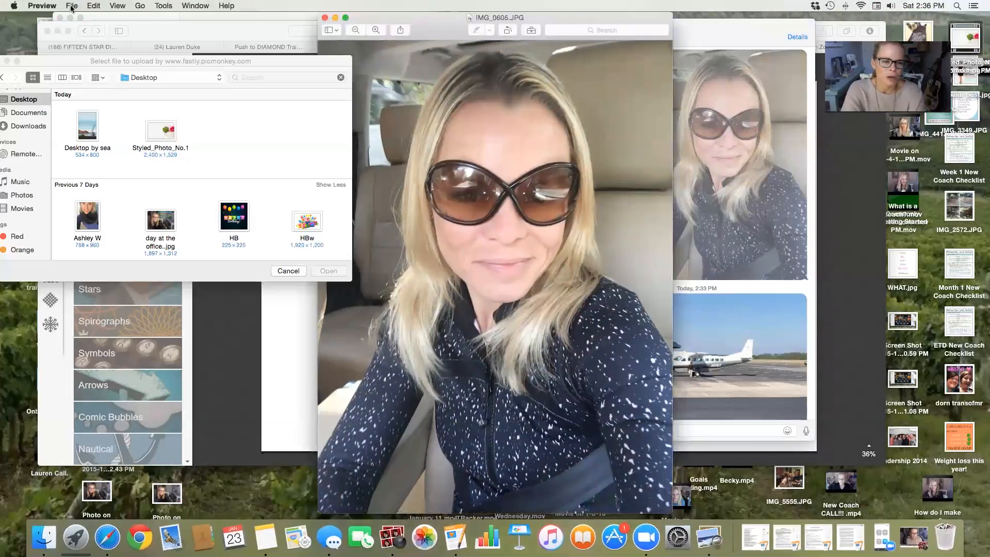
Export the selfie as JPEG IMG_0605 to the Desktop and close Preview
left_click(71, 7)
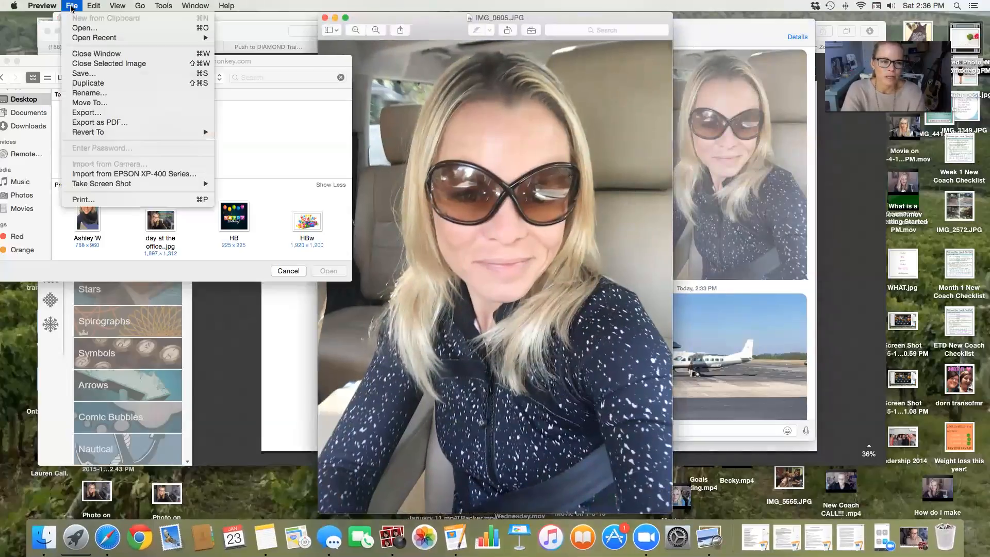
left_click(112, 112)
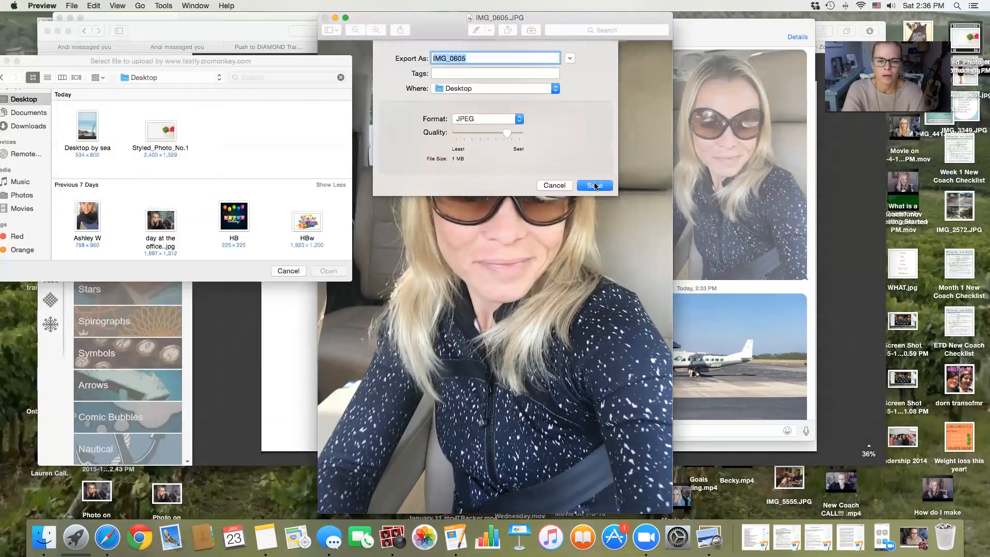
left_click(594, 185)
key("super+w")
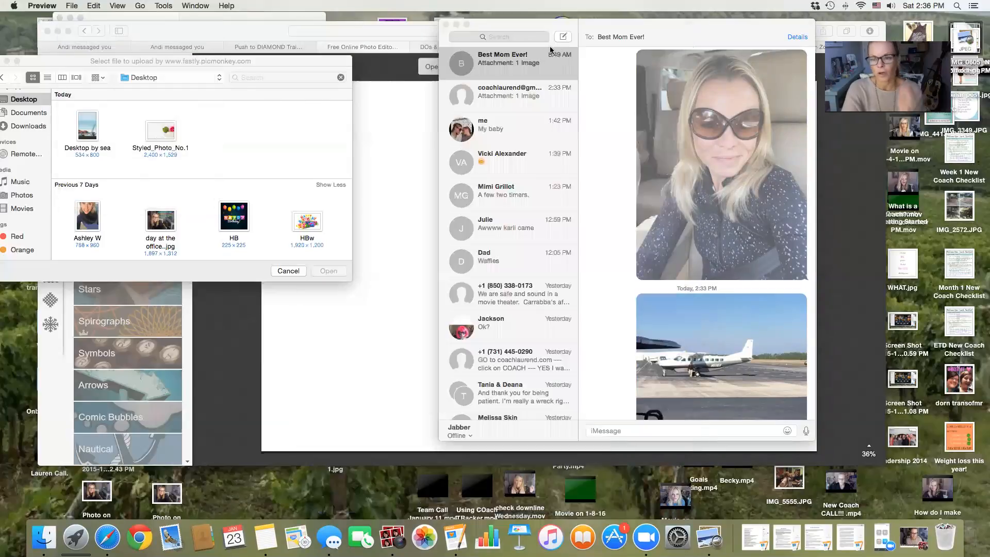
left_click(550, 52)
Add the 'Desktop by sea' image as an overlay on the canvas
left_click_drag(643, 29, 838, 125)
left_click(653, 120)
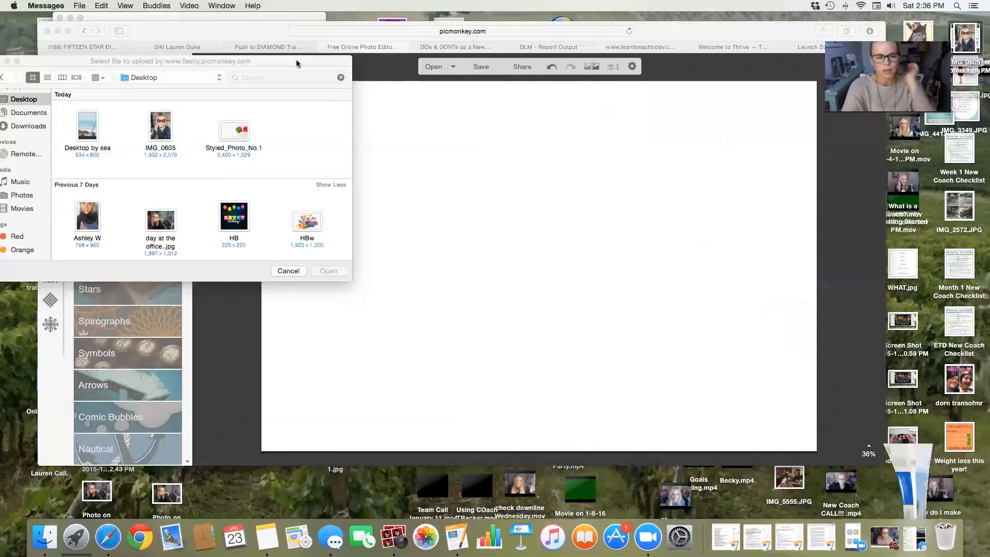
left_click_drag(296, 64, 821, 91)
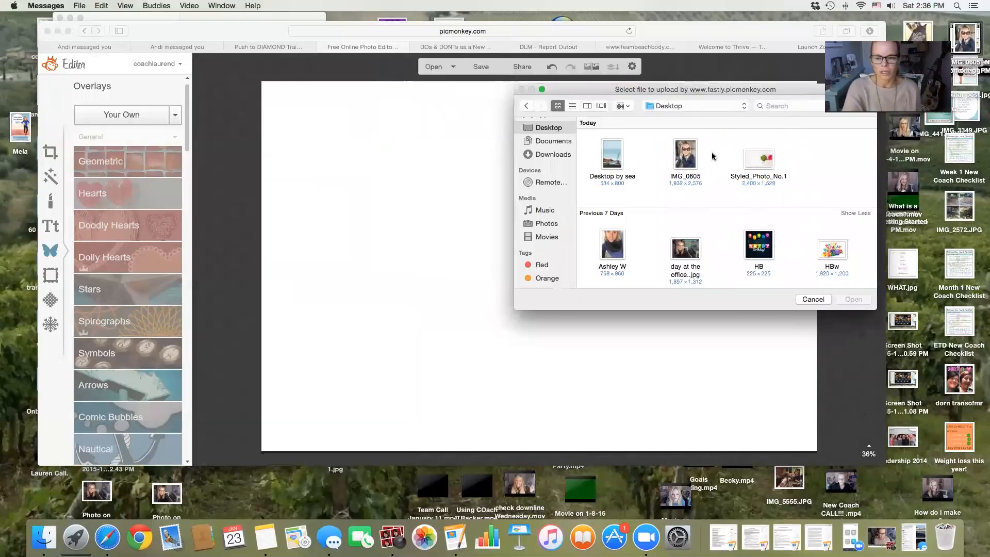
left_click(607, 163)
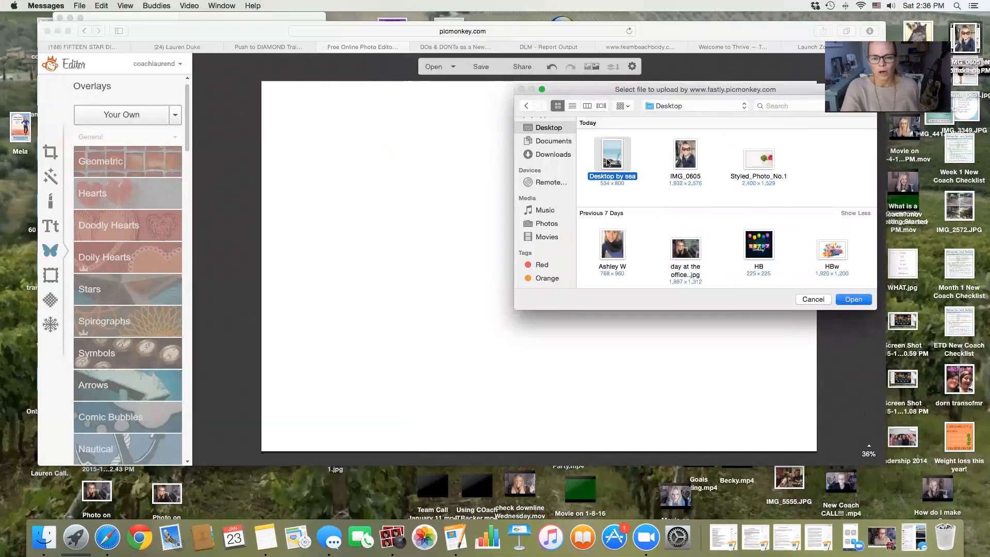
double_click(612, 155)
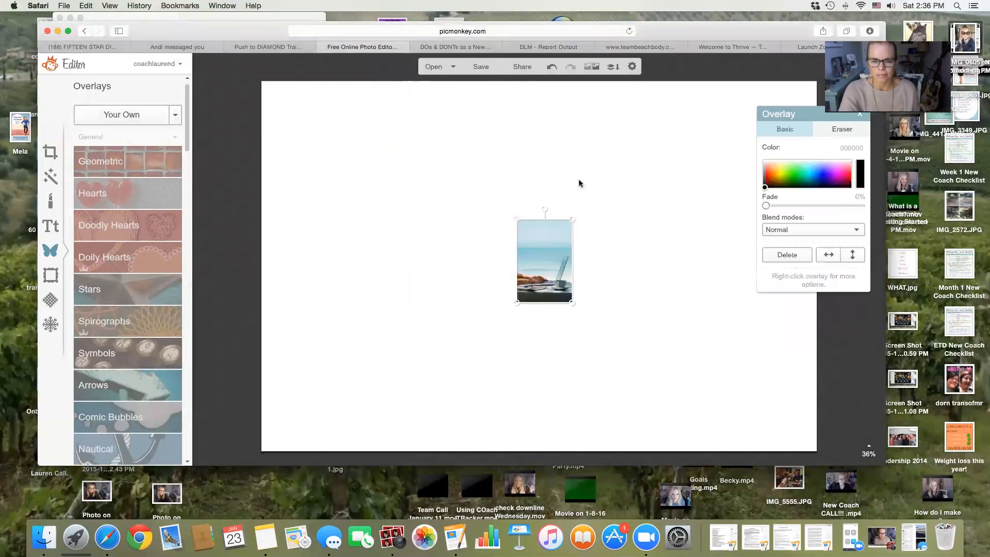
Enlarge the beach overlay and position it to fill the canvas's top-left area
left_click_drag(517, 219, 443, 125)
left_click_drag(521, 201, 330, 161)
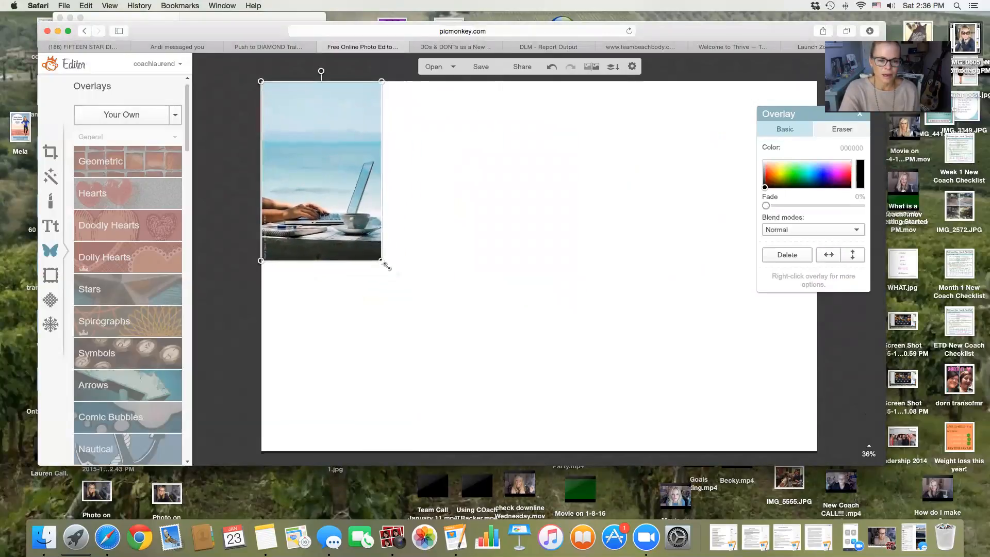
left_click_drag(386, 266, 463, 347)
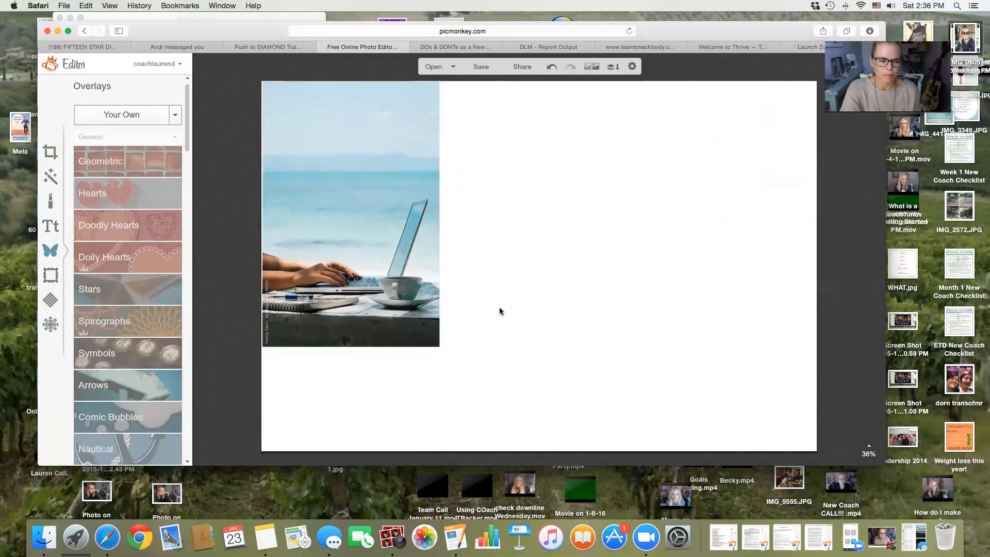
left_click(50, 152)
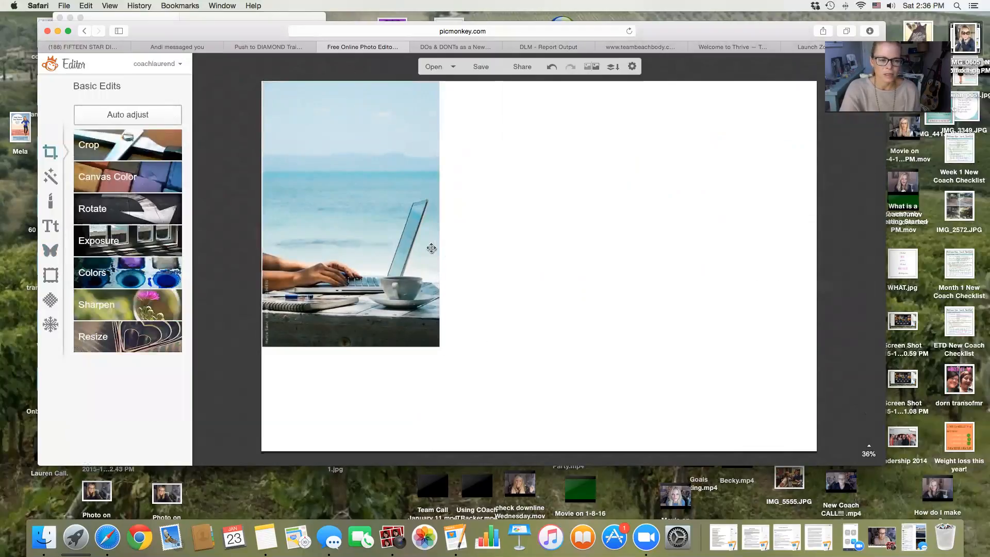
Crop the canvas to the beach-and-laptop photo's edges, leaving a tall portrait image
left_click(172, 155)
left_click_drag(495, 244, 409, 183)
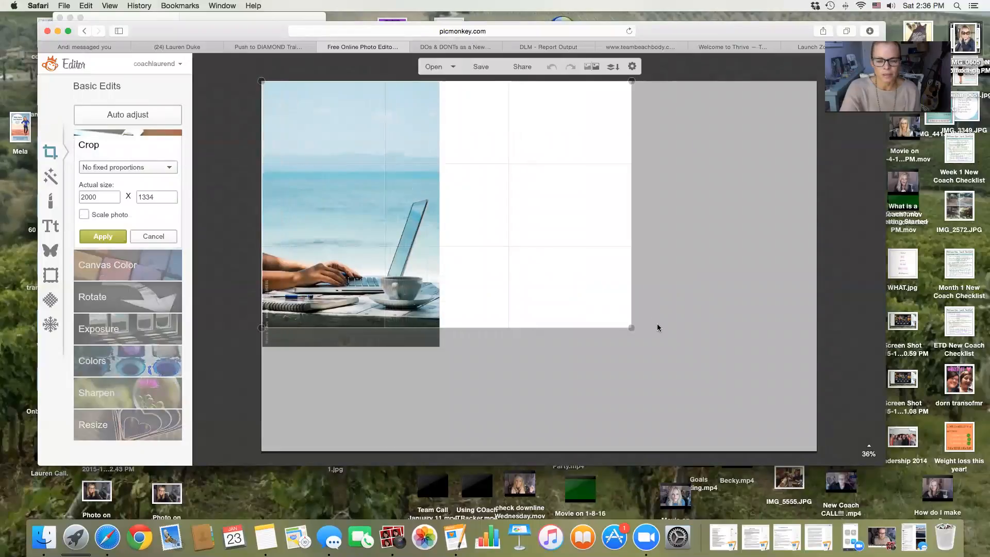
left_click_drag(630, 327, 439, 346)
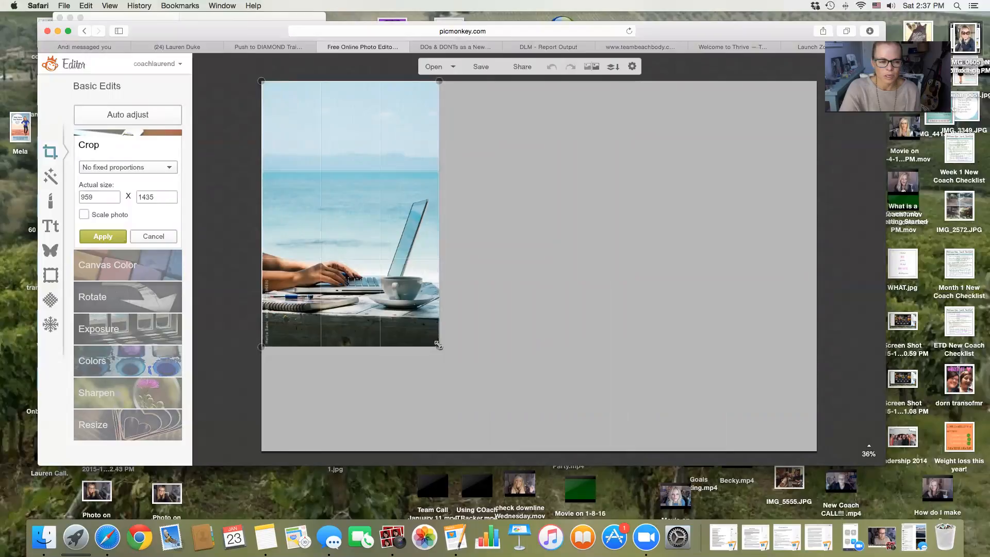
left_click(105, 239)
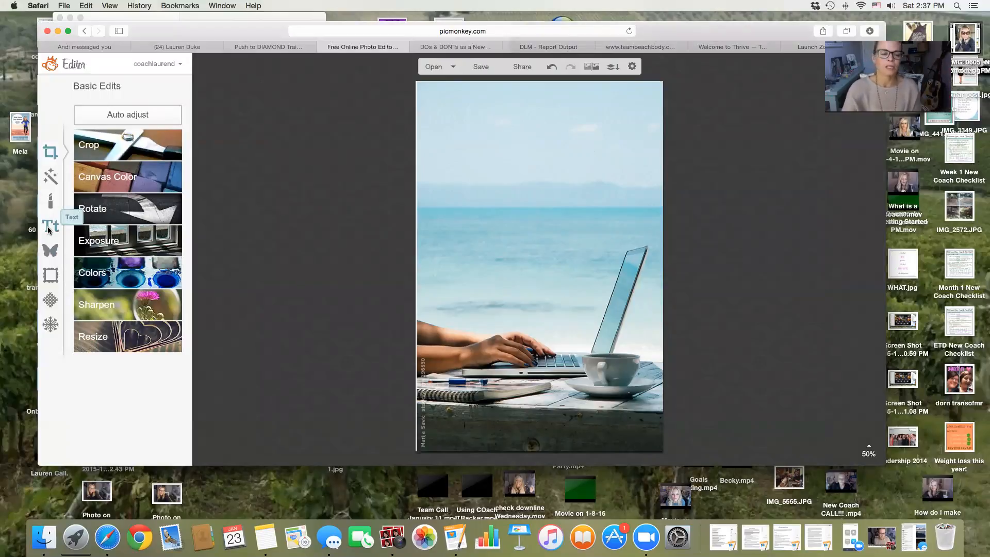
Move the Safari window aside and open a new browser tab
mouse_move(225, 39)
left_mouse_down()
mouse_move(185, 55)
mouse_move(214, 52)
left_mouse_up()
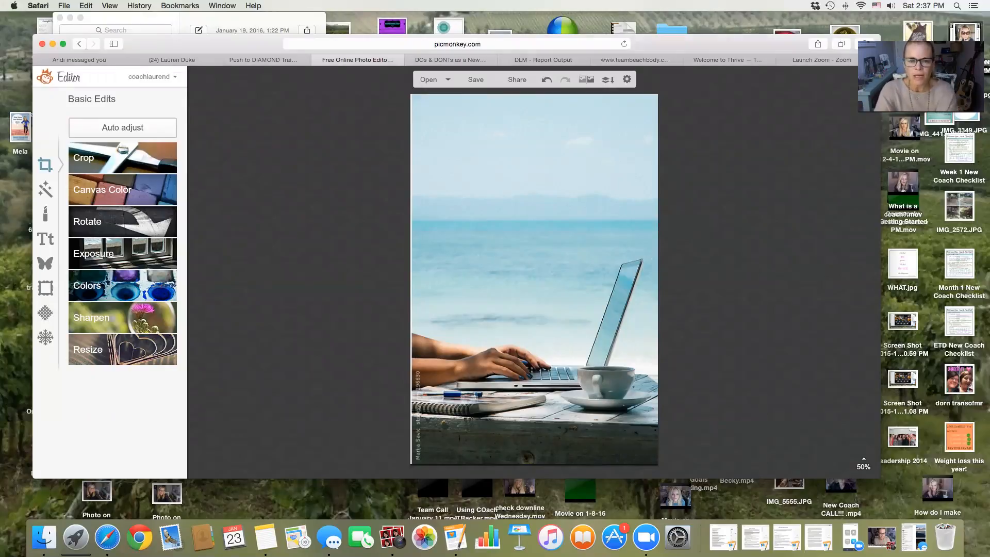
key("super+t")
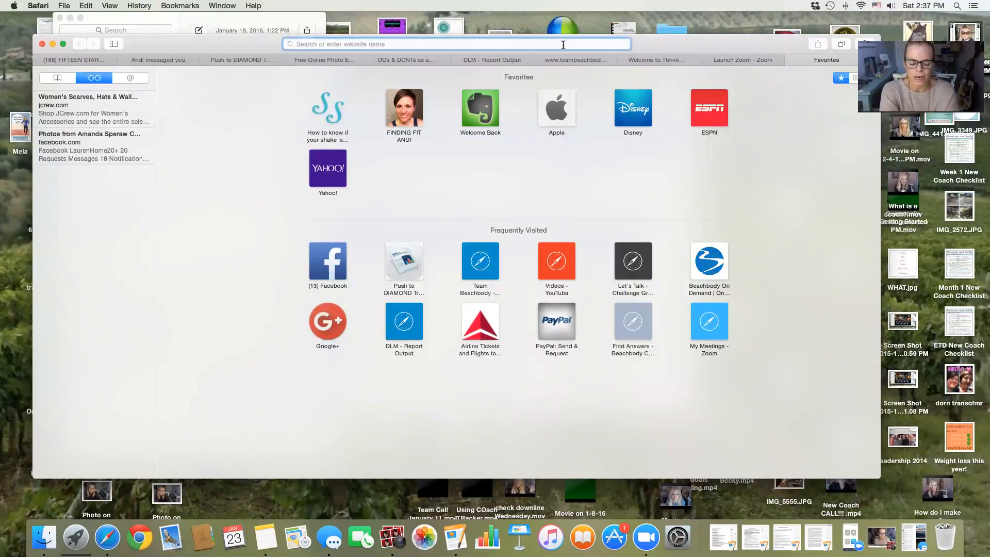
Search Google Images for 'when travel is your job', browse the quotes, and return to PicMonkey
type("when ")
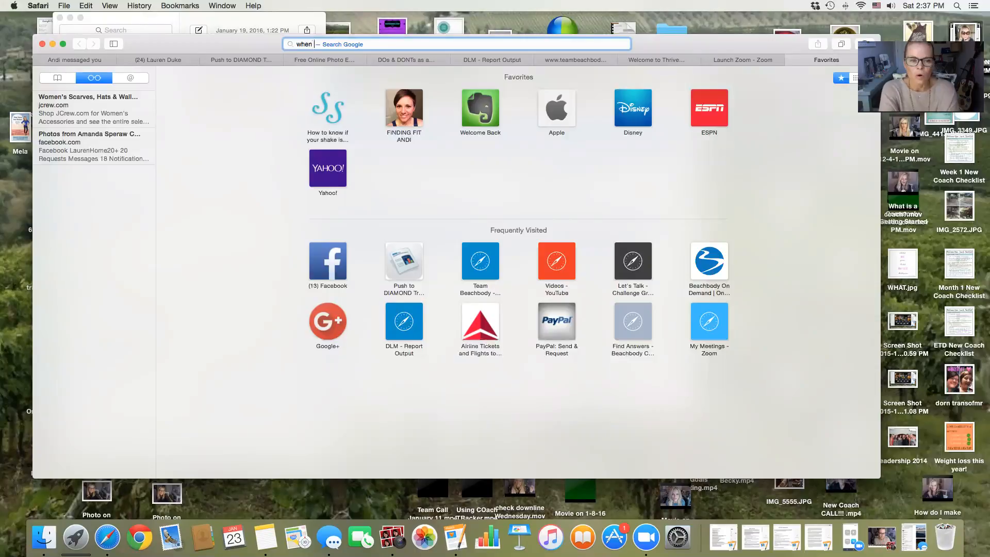
type("travel is your job")
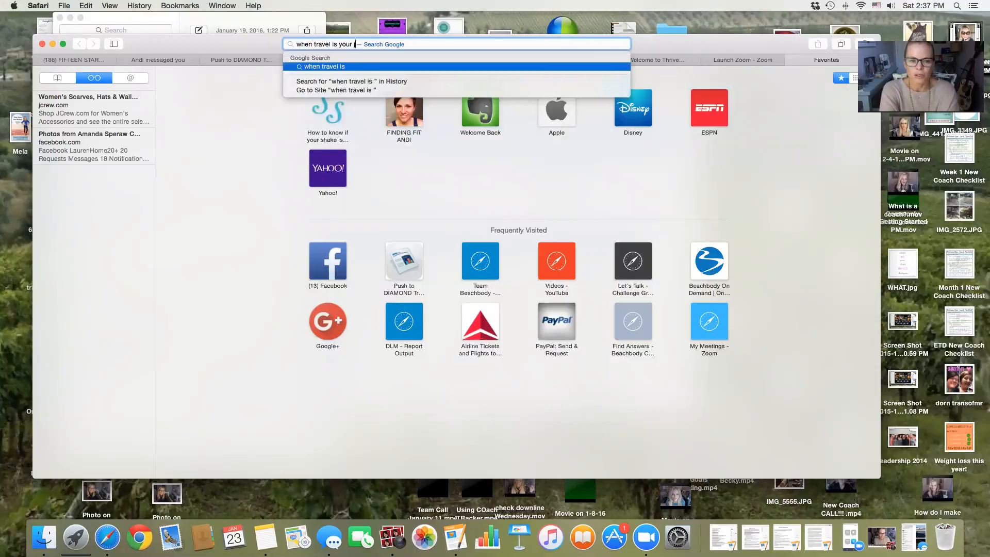
key("Return")
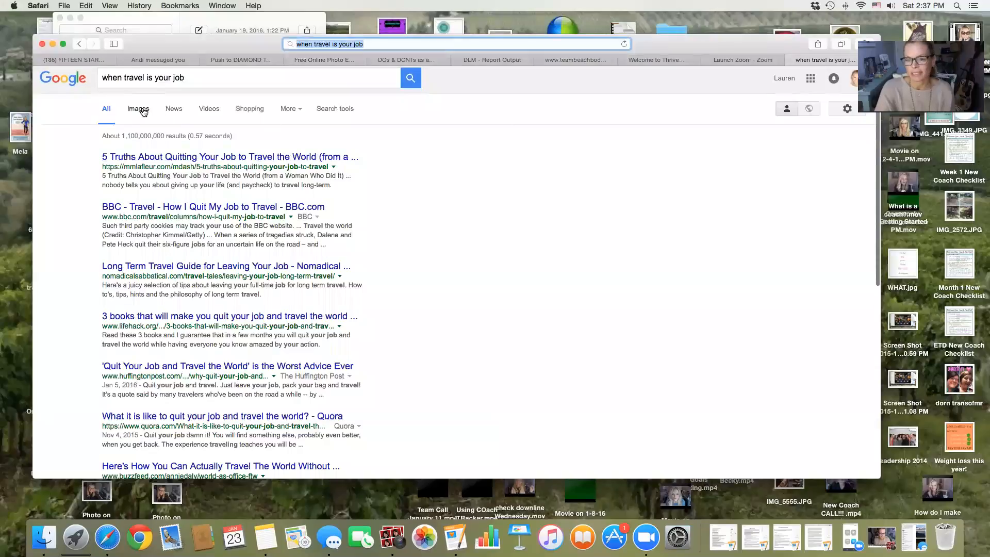
left_click(143, 110)
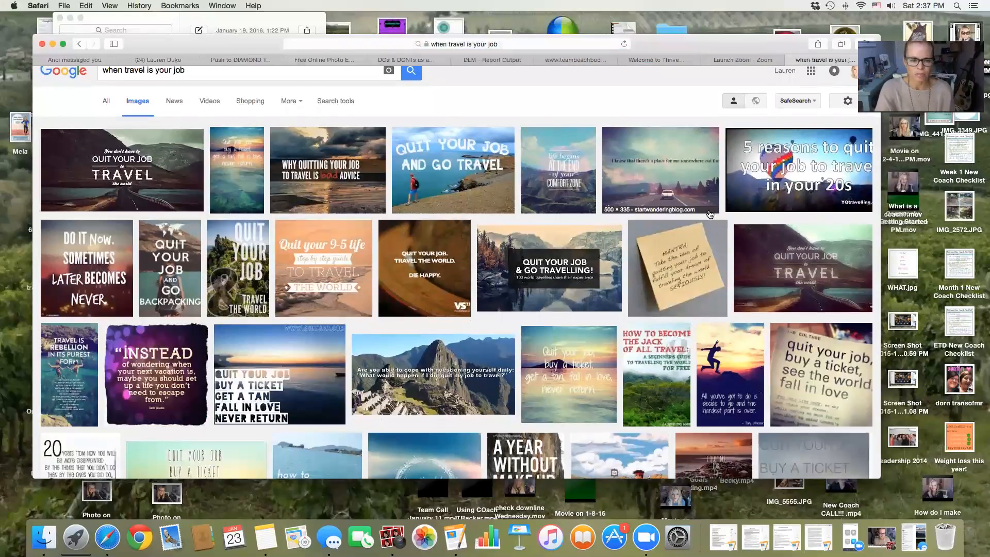
scroll(710, 214, "down", 5)
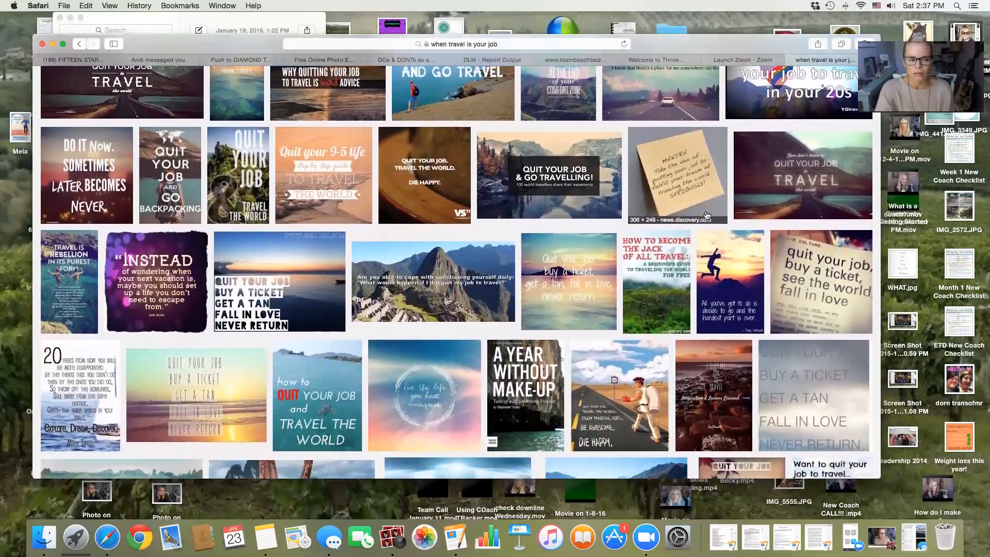
scroll(706, 215, "down", 1)
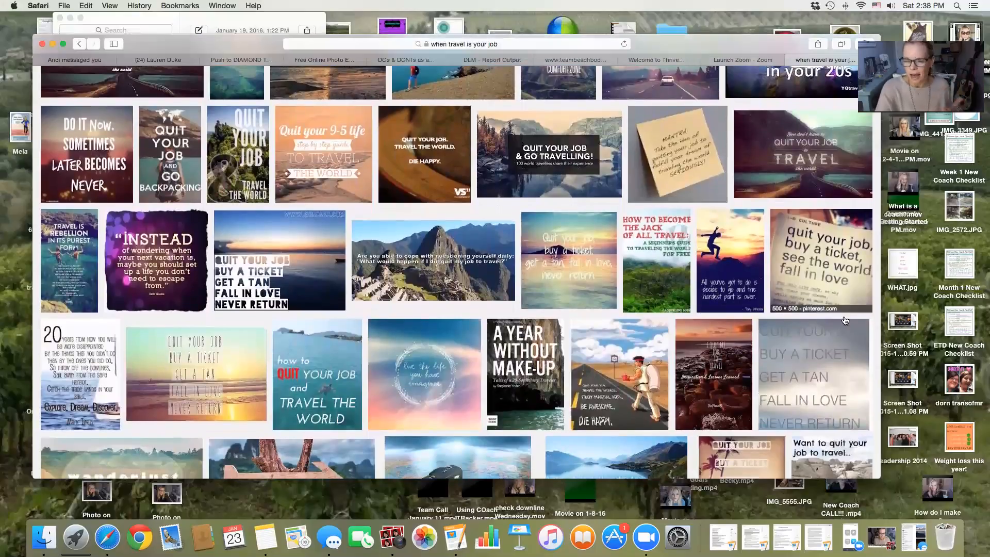
scroll(845, 320, "up", 1)
scroll(784, 299, "up", 1)
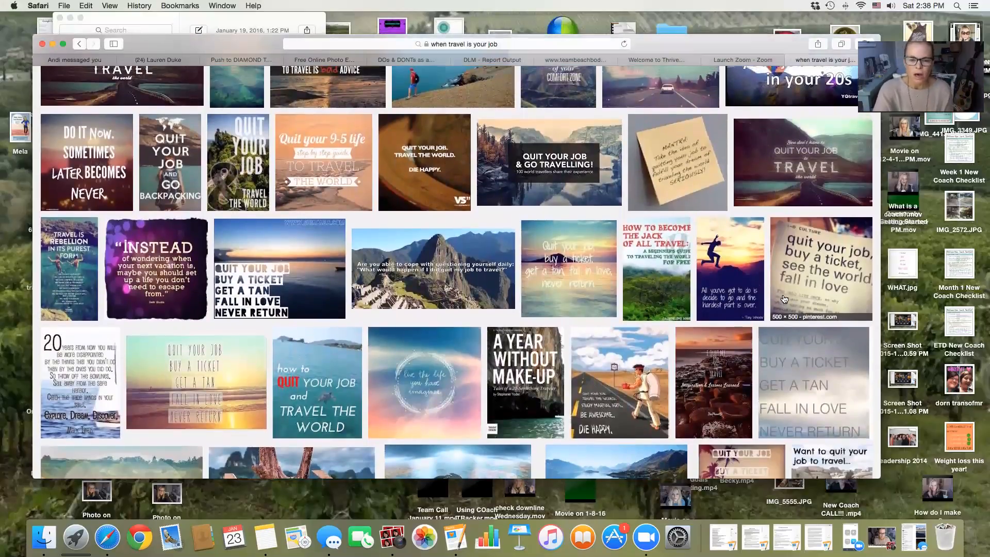
scroll(610, 285, "down", 1)
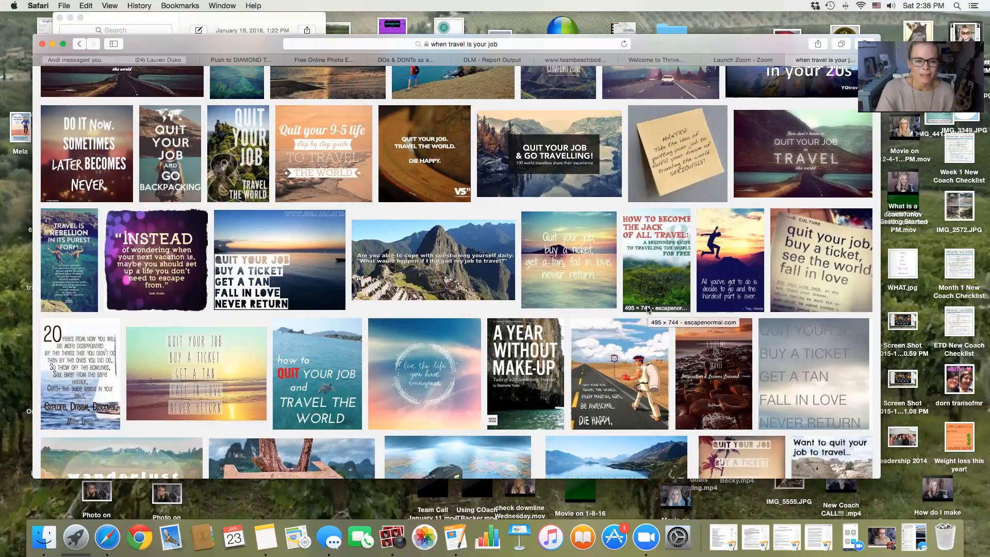
scroll(413, 405, "down", 2)
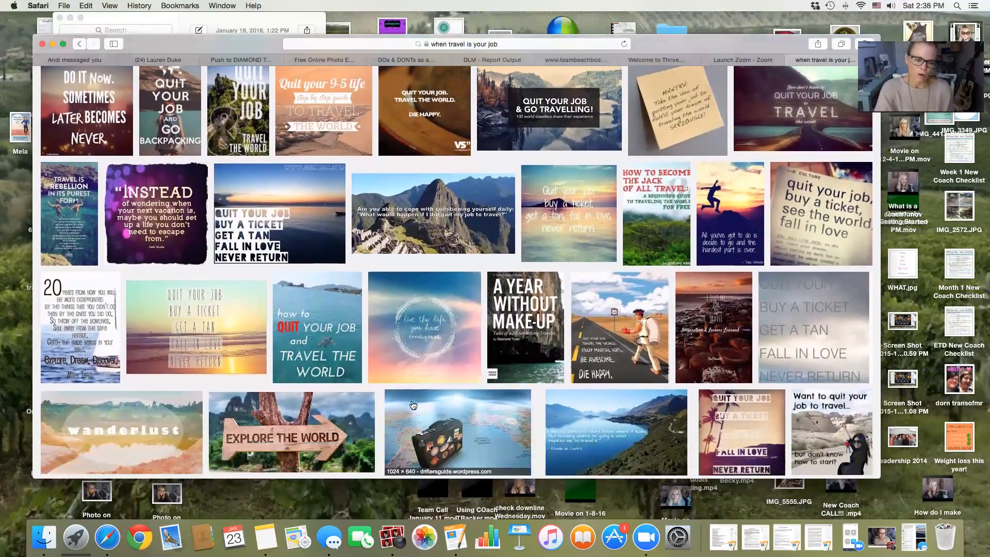
scroll(412, 405, "down", 2)
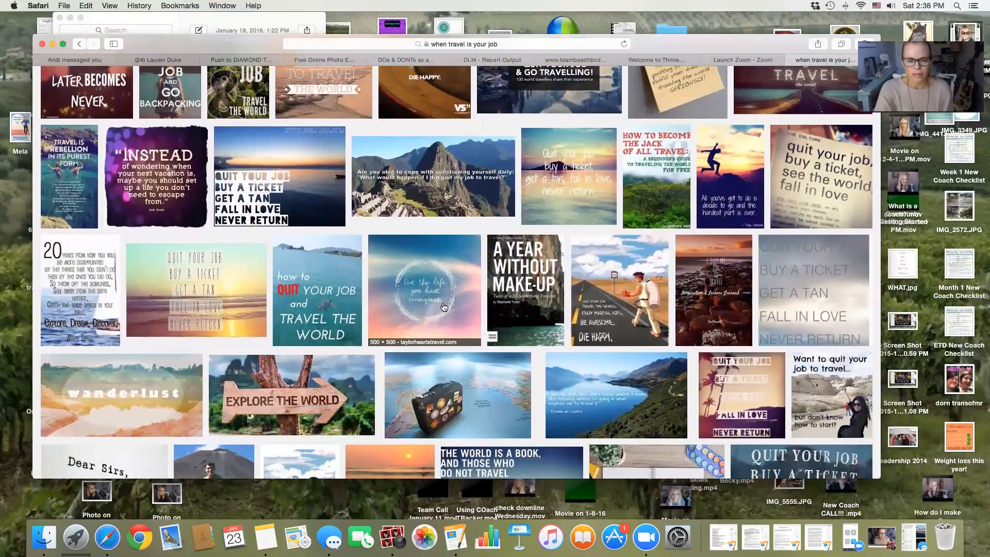
scroll(443, 307, "down", 1)
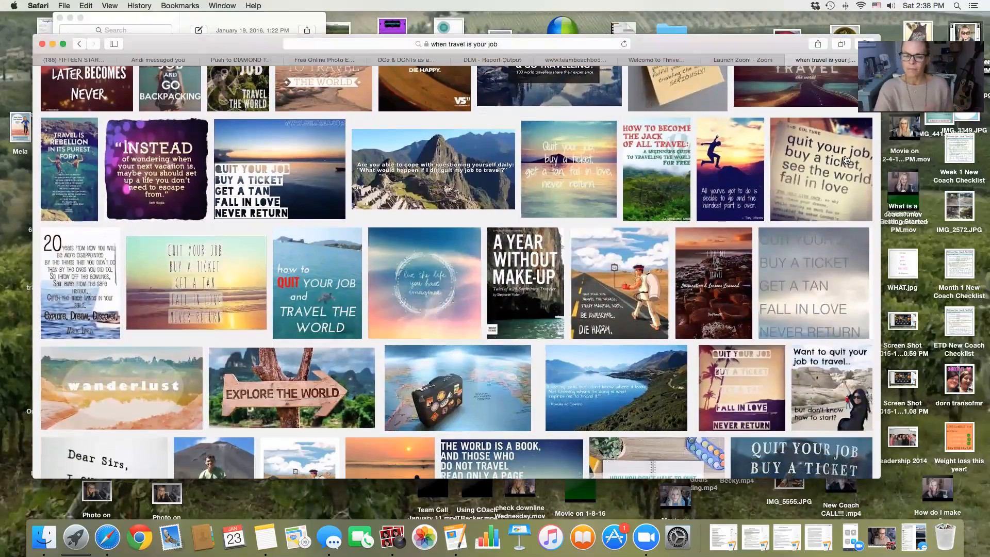
left_click(293, 60)
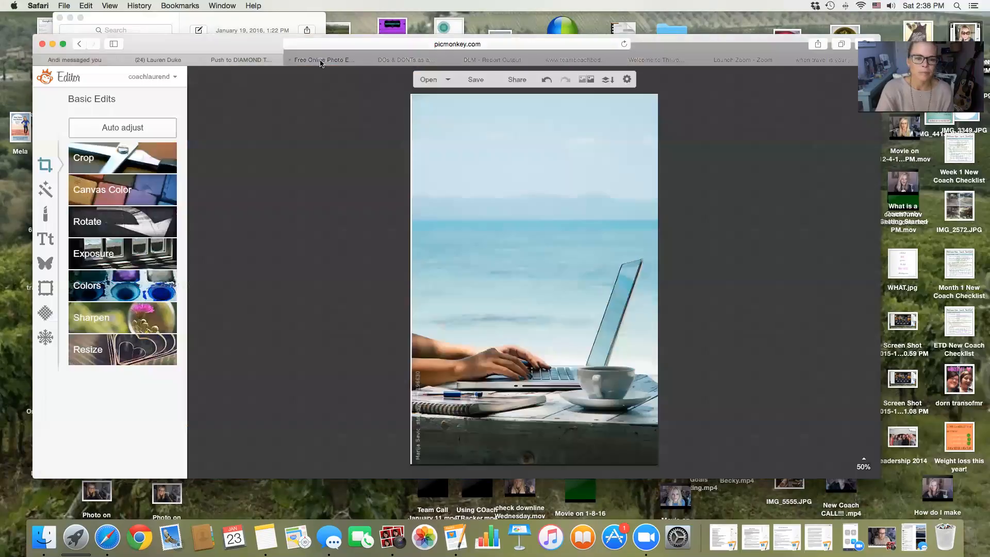
Add a new CoffeeBreak-font text box to the photo
left_click(40, 241)
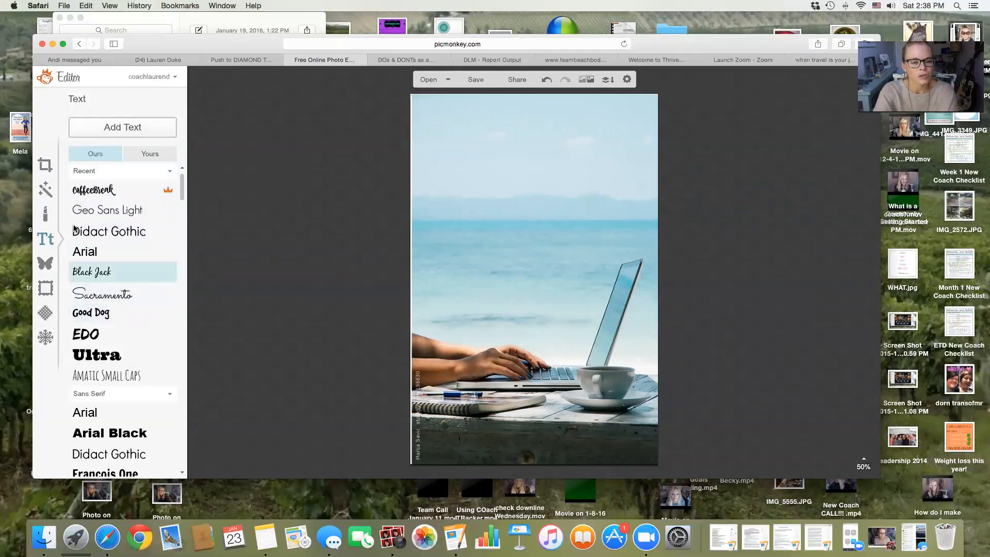
left_click(88, 196)
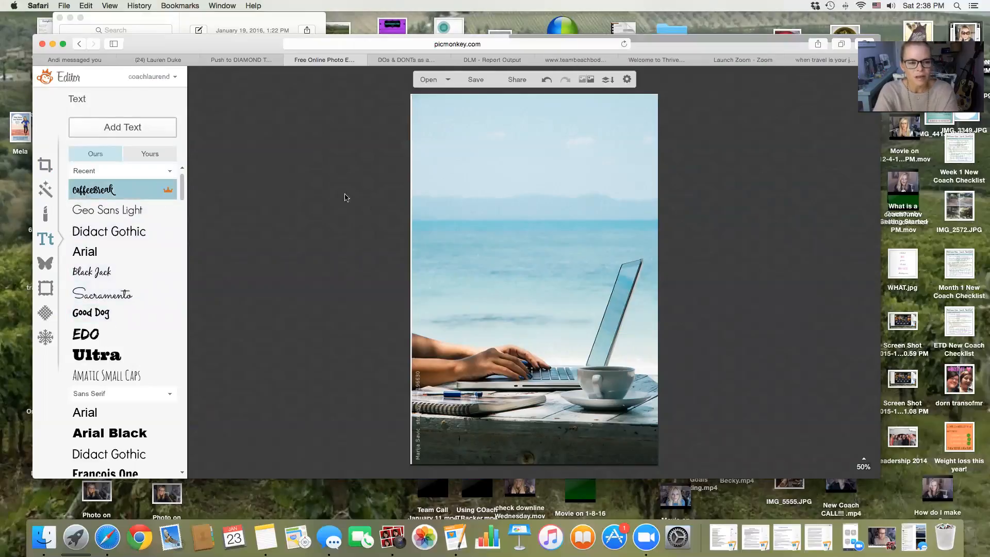
left_click(124, 129)
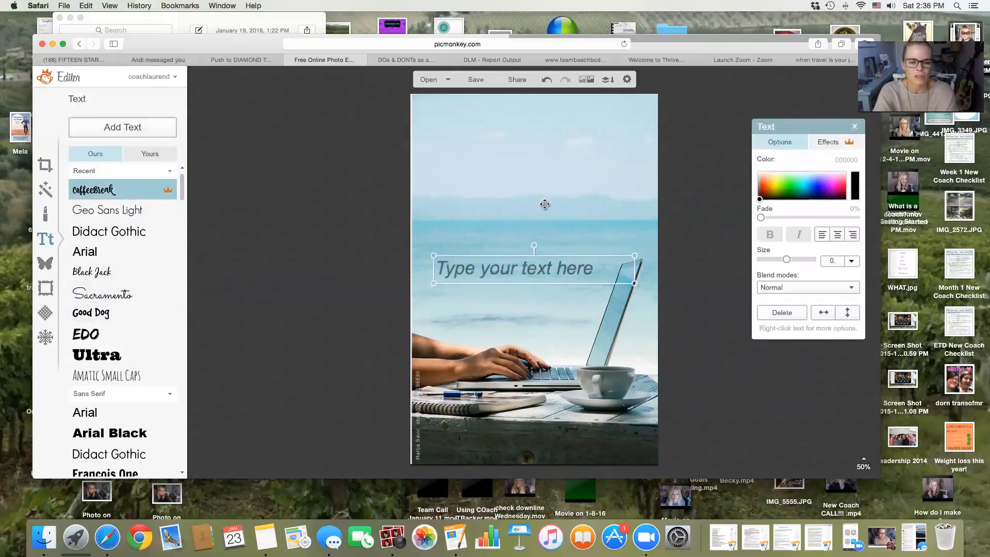
left_click(552, 265)
Type the quote 'live / the LIFE / You have / IMAGINED' on four lines and center it
type("live")
key("Return")
type("the LIFE")
key("Return")
type("You have")
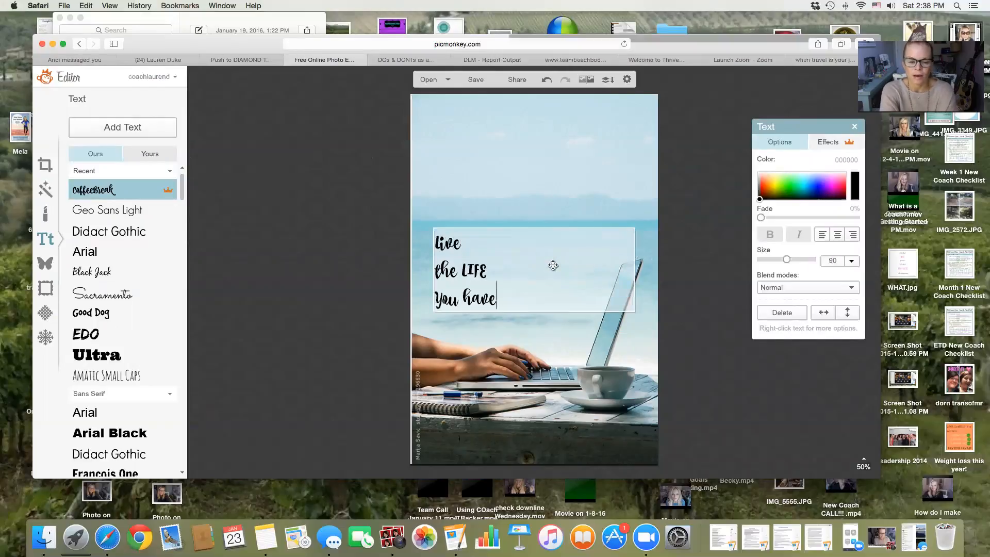
key("Return")
type("IMAGIN")
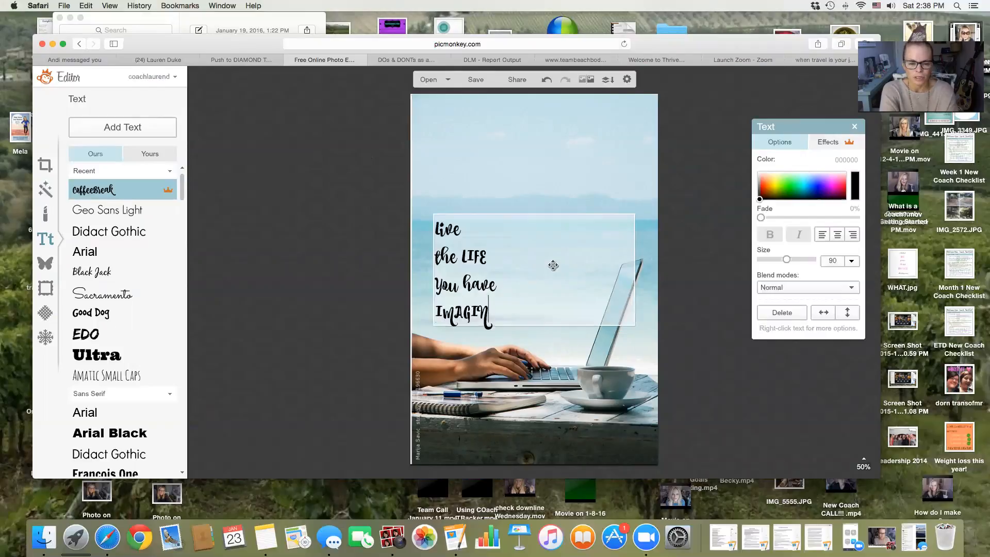
type("ED")
key("super+a")
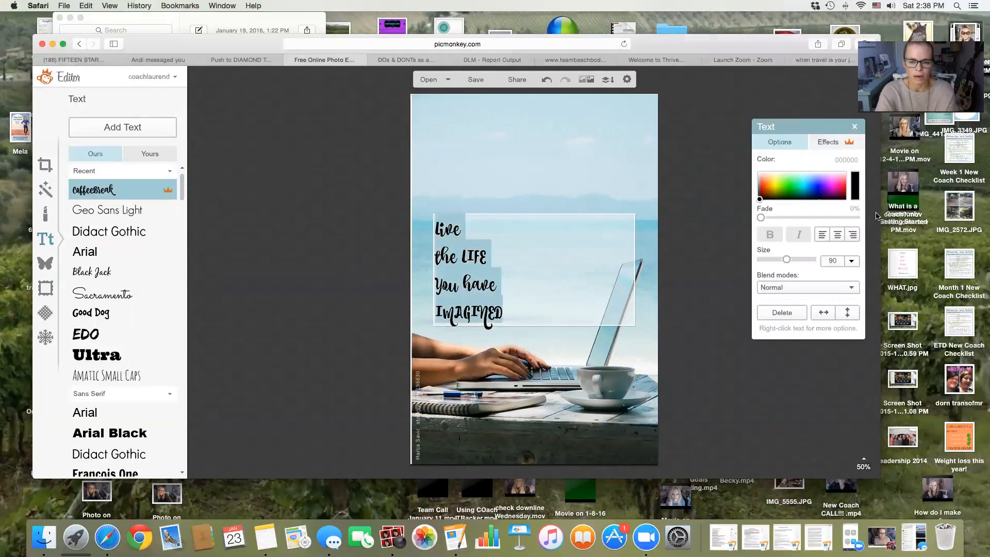
left_click(838, 235)
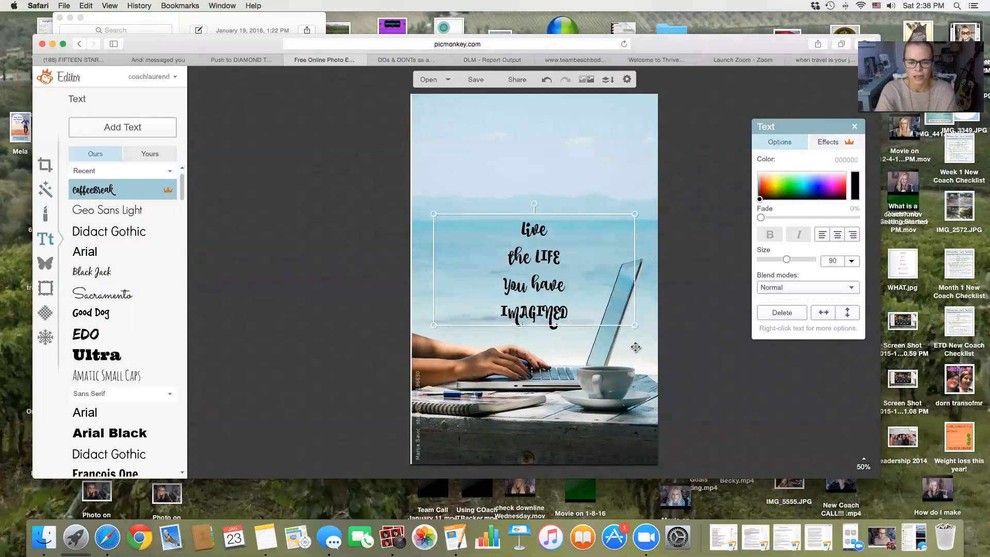
Enlarge the quote, centre it on the photo, and put LIFE on its own line
left_click_drag(635, 325, 787, 483)
left_click_drag(742, 393, 661, 282)
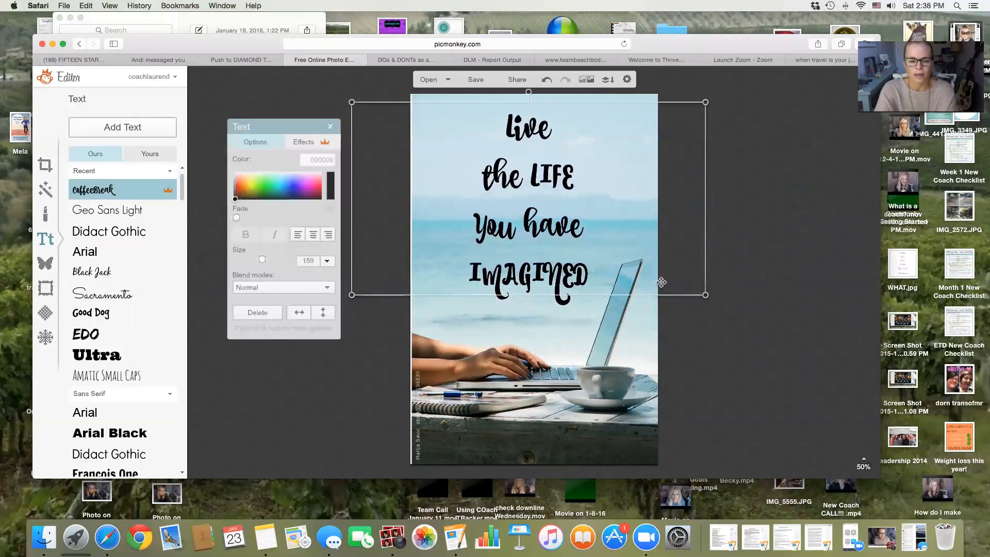
left_click(530, 172)
key("Return")
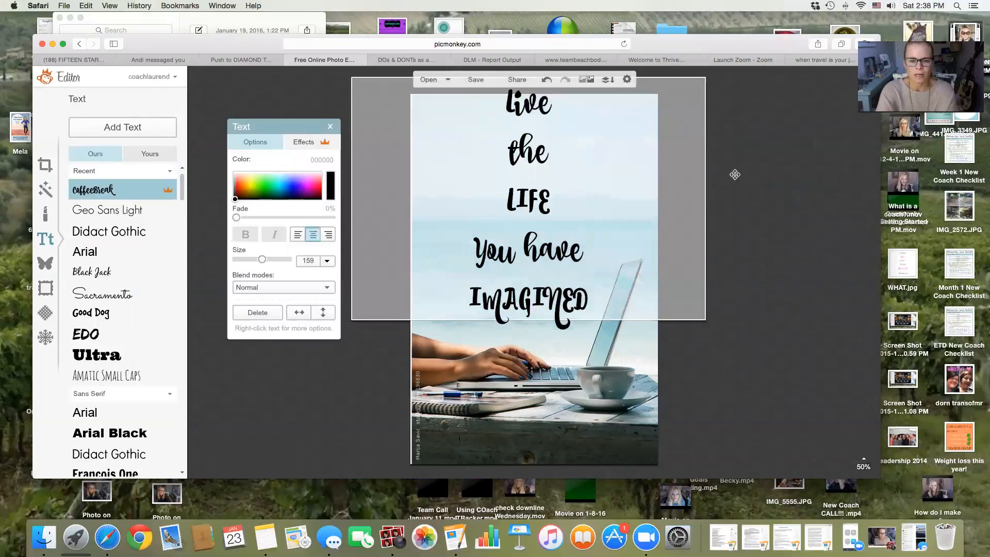
left_click(735, 177)
Nudge the quote slightly lower on the photo and deselect it
left_click(585, 171)
right_click(571, 188)
left_click(533, 199)
right_click(532, 197)
left_click(531, 153)
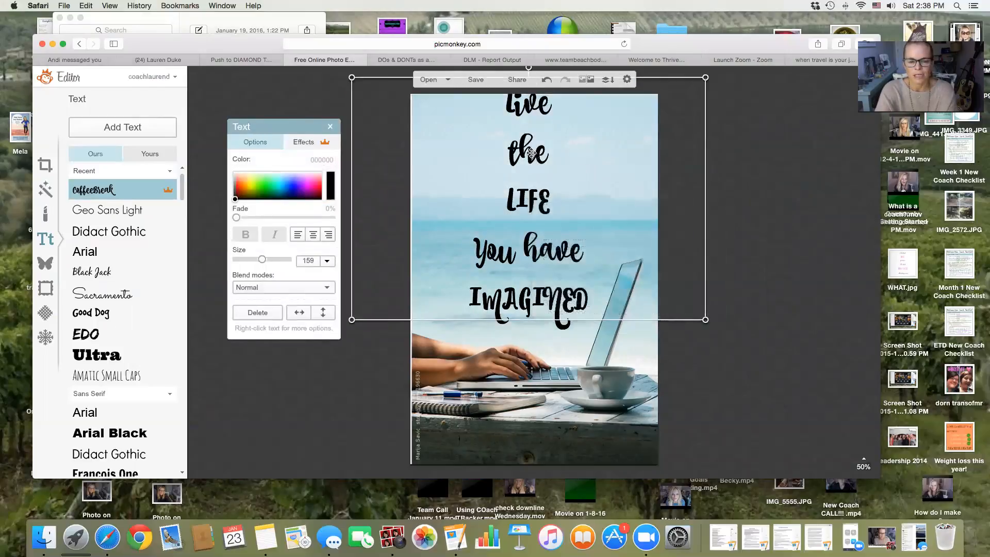
left_click_drag(530, 155, 533, 173)
left_click(786, 216)
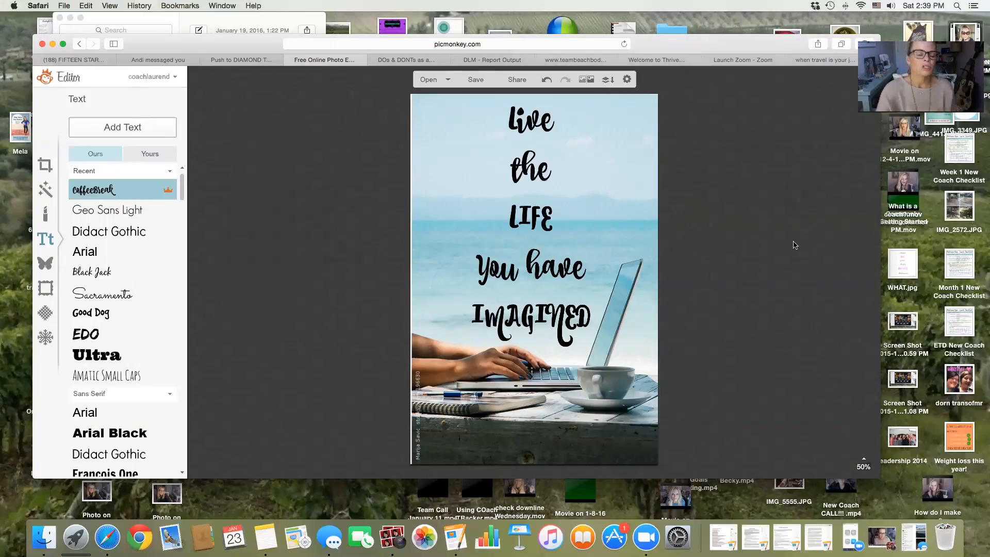
Save the black-quote image to the Desktop as a JPG named 'life the life....'
left_click(472, 80)
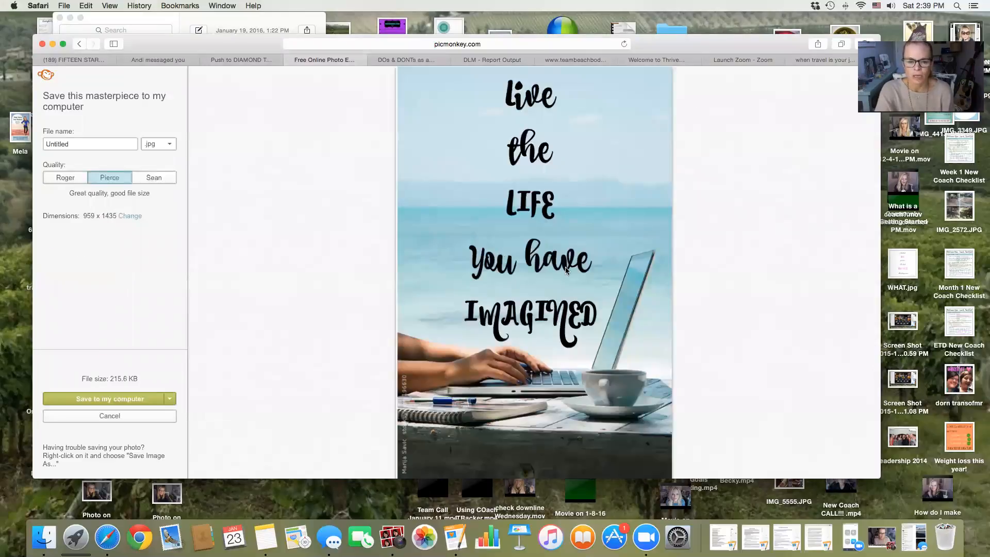
double_click(79, 143)
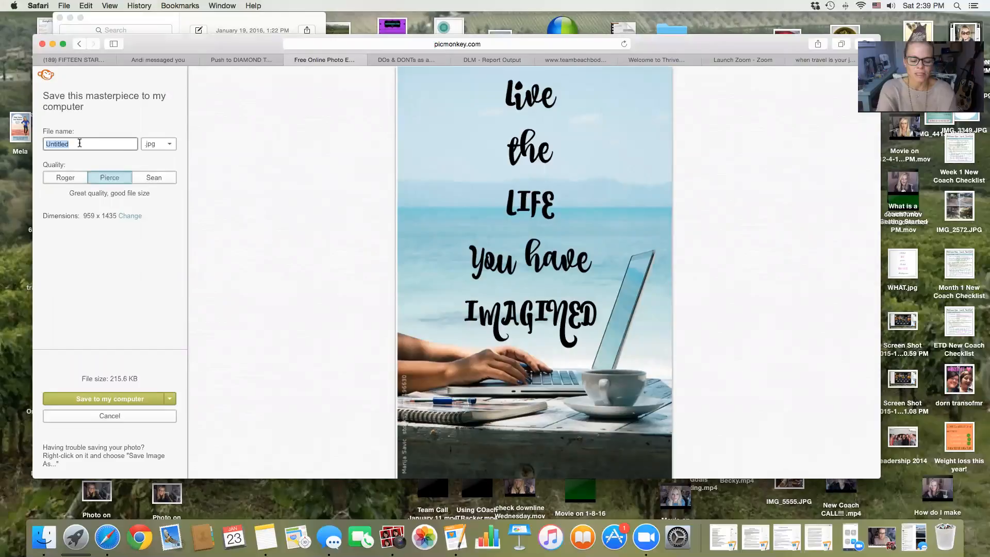
type("life the life.")
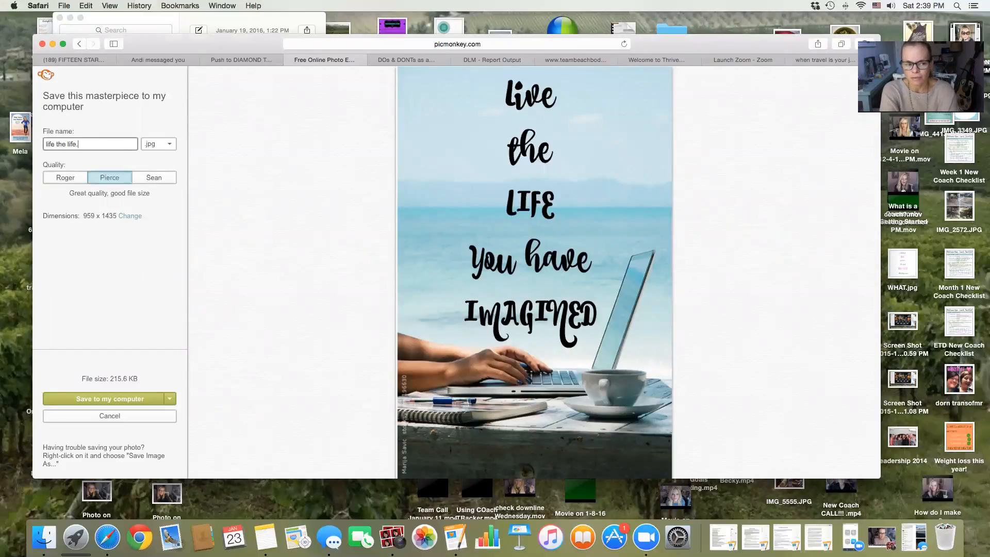
type("...")
left_click(103, 398)
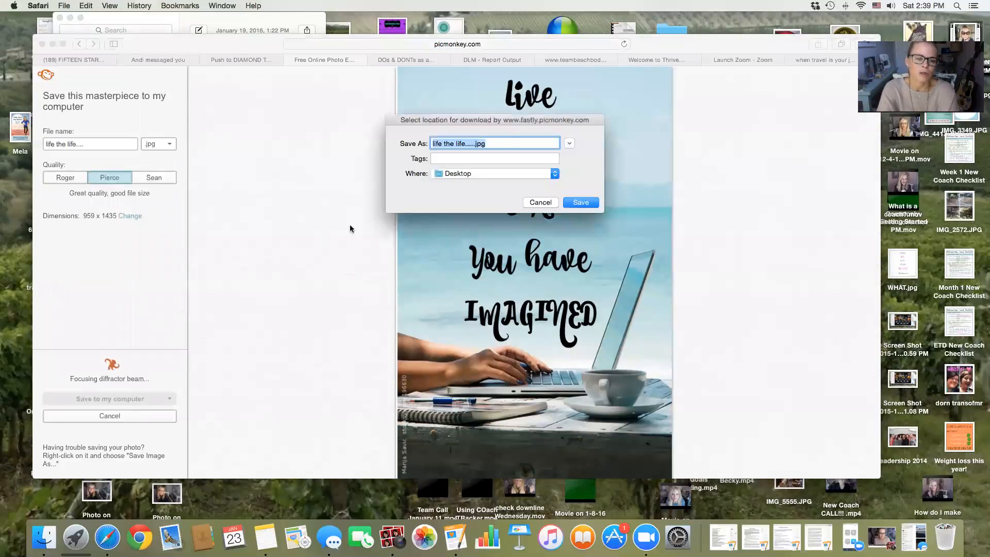
left_click(586, 198)
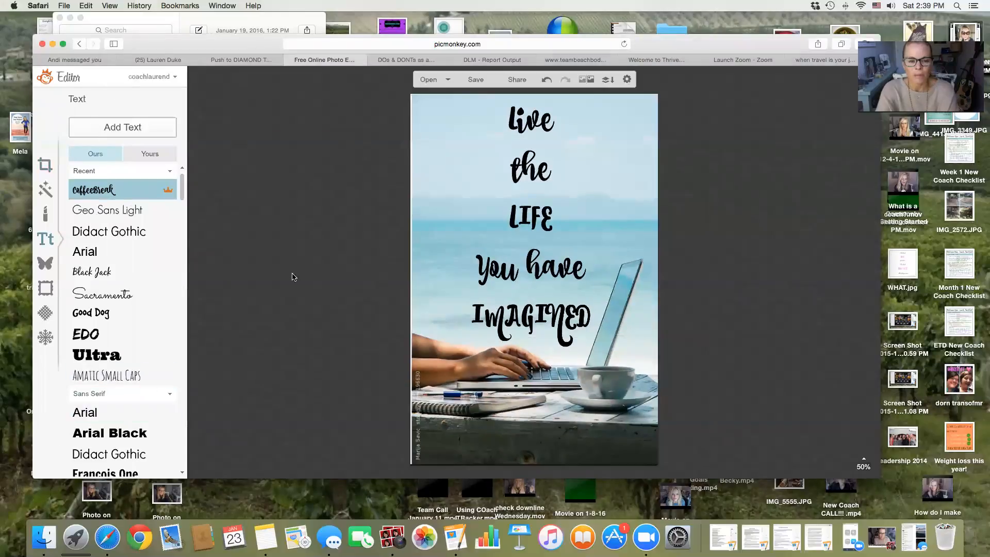
Select the quote text and try a light blue colour on it
left_click(539, 121)
right_click(526, 122)
left_click(518, 124)
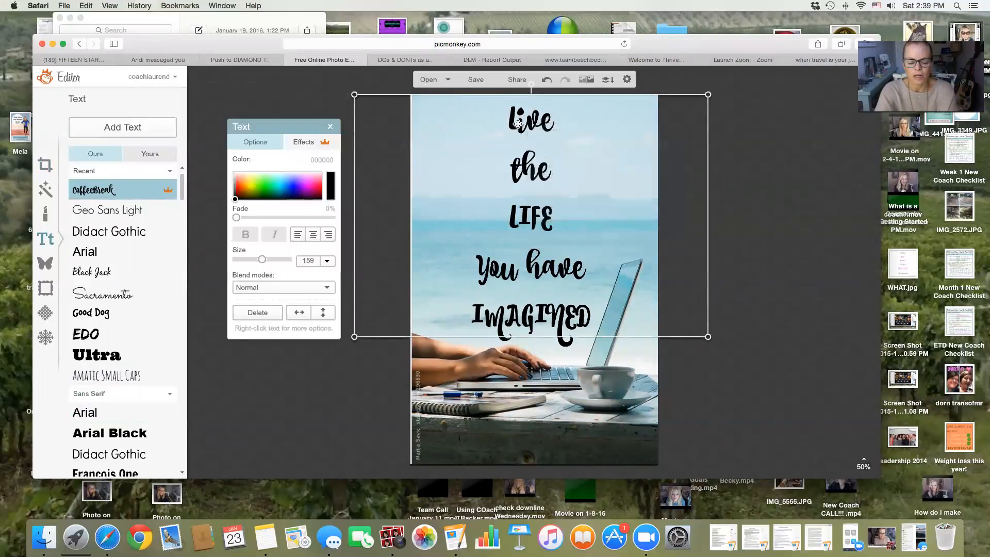
double_click(518, 123)
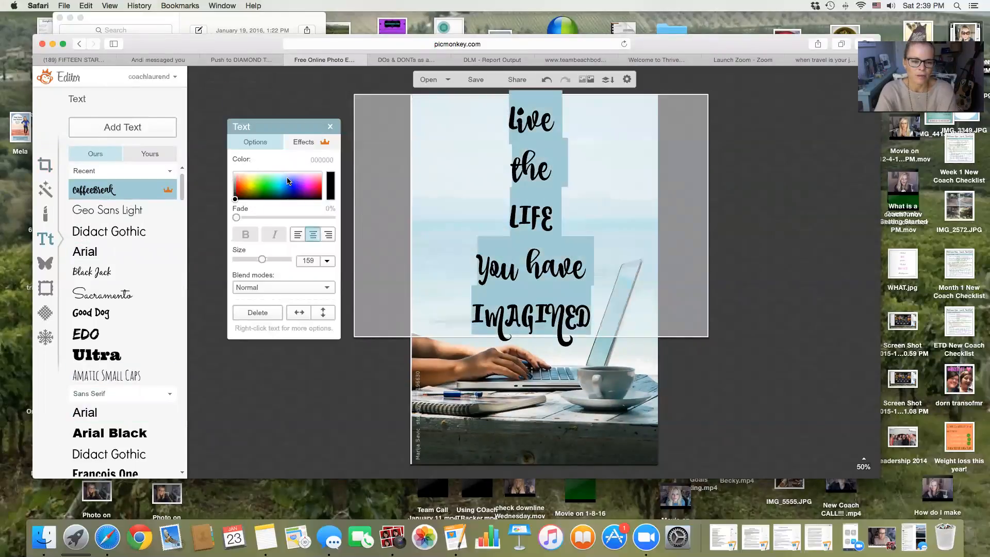
left_click(287, 180)
left_click(769, 182)
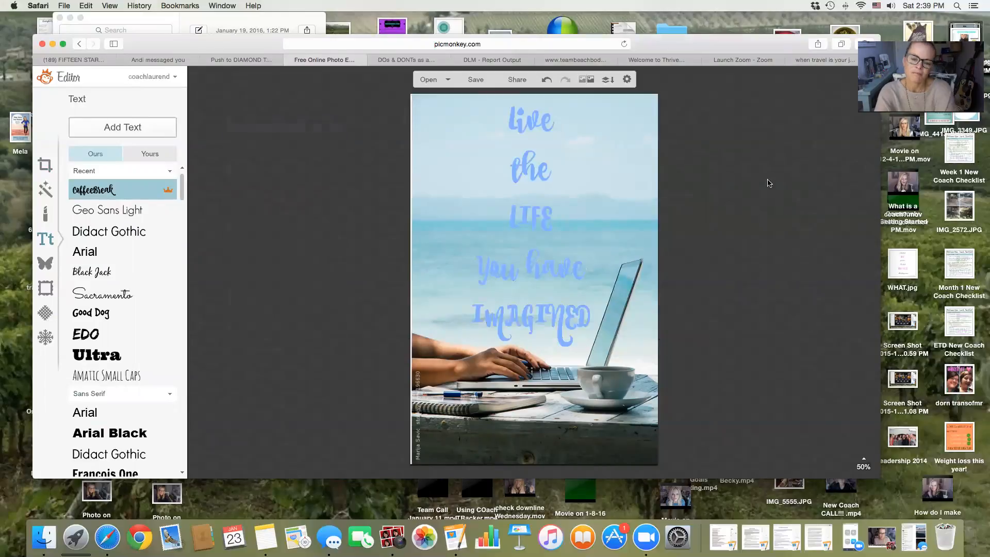
Recolour all of the quote text pale pink ff8cdf
right_click(520, 120)
left_click(570, 313)
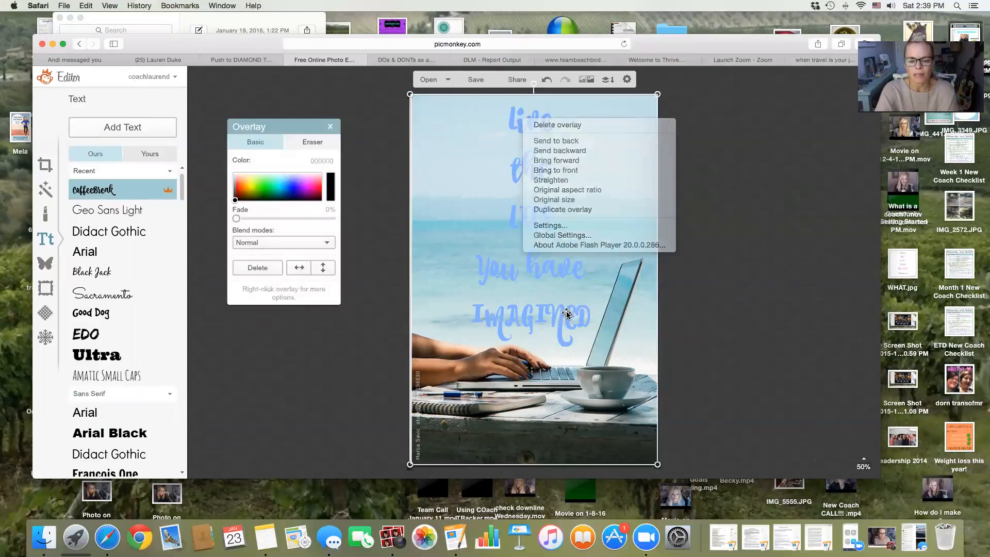
right_click(526, 312)
double_click(510, 282)
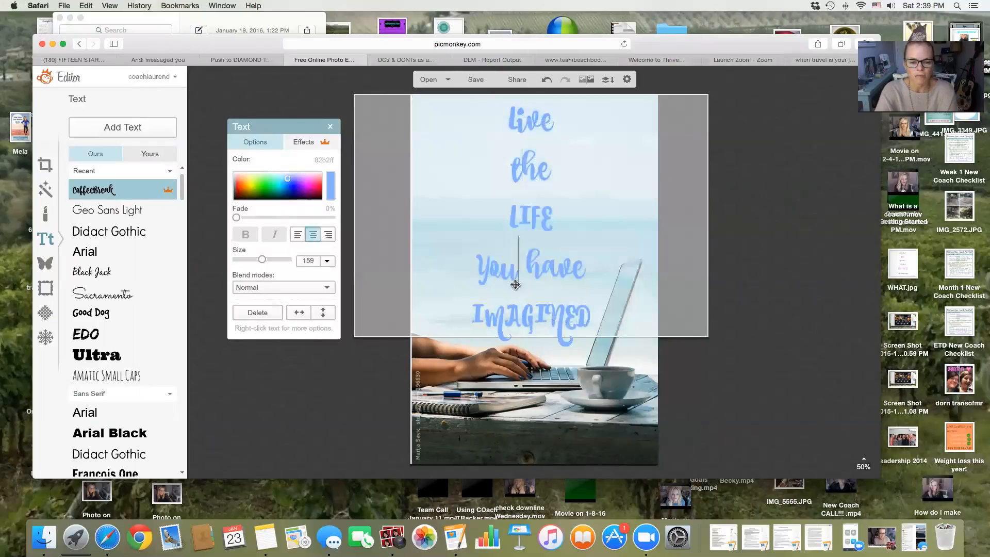
key("super+a")
left_click_drag(311, 185, 308, 179)
left_click(312, 181)
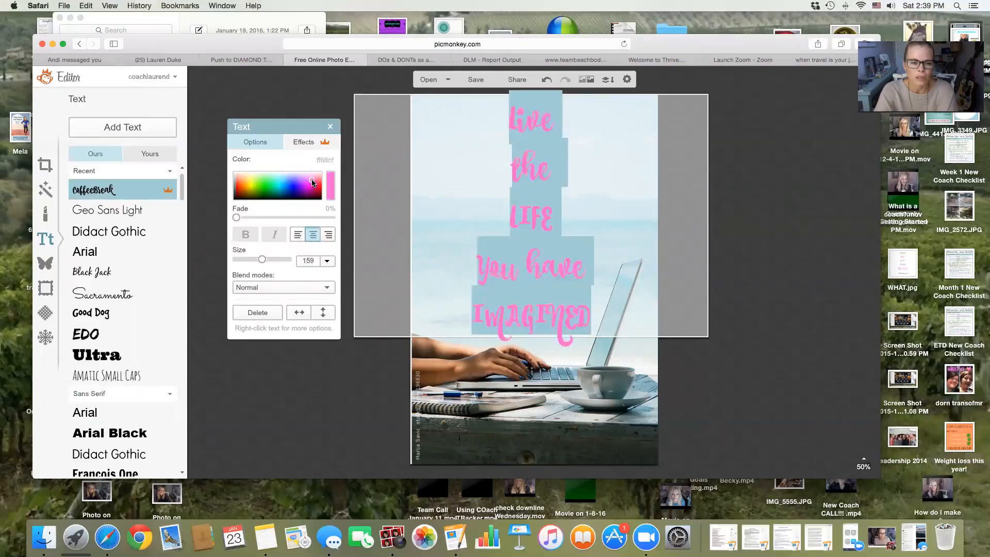
left_click(310, 176)
left_click(310, 177)
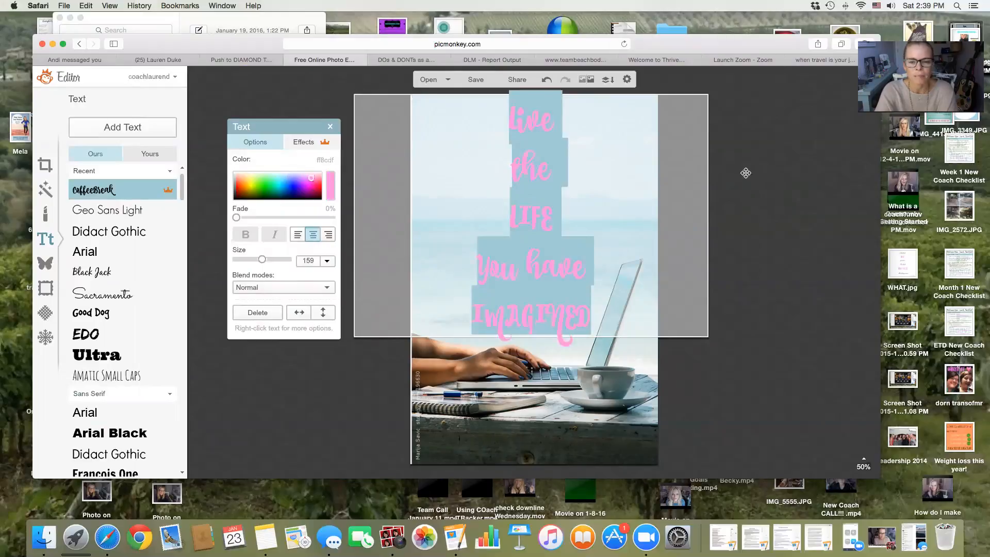
left_click(773, 177)
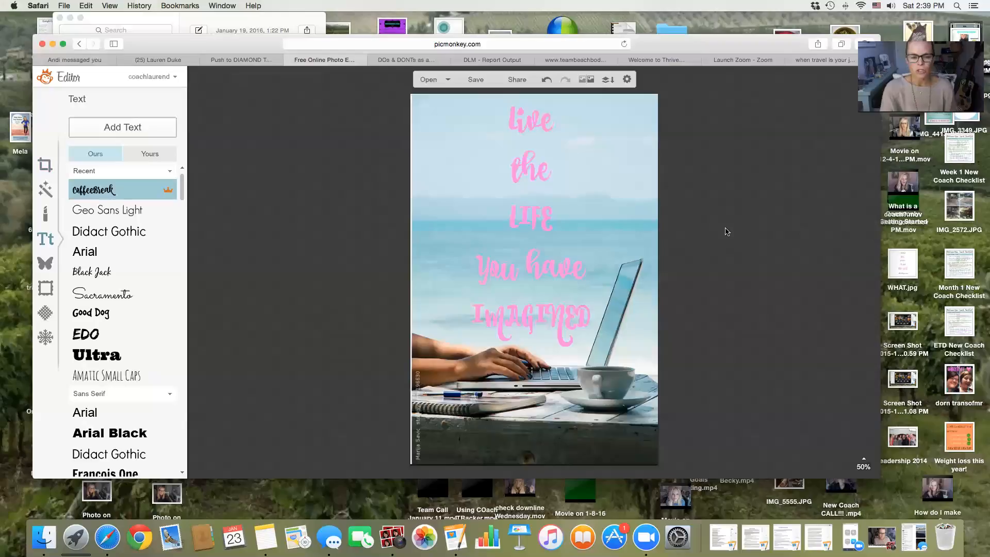
Save the pink-quote version to the computer as a JPG named 'life the life pink'
left_click(474, 81)
left_click(117, 145)
double_click(116, 145)
type("life the life pink")
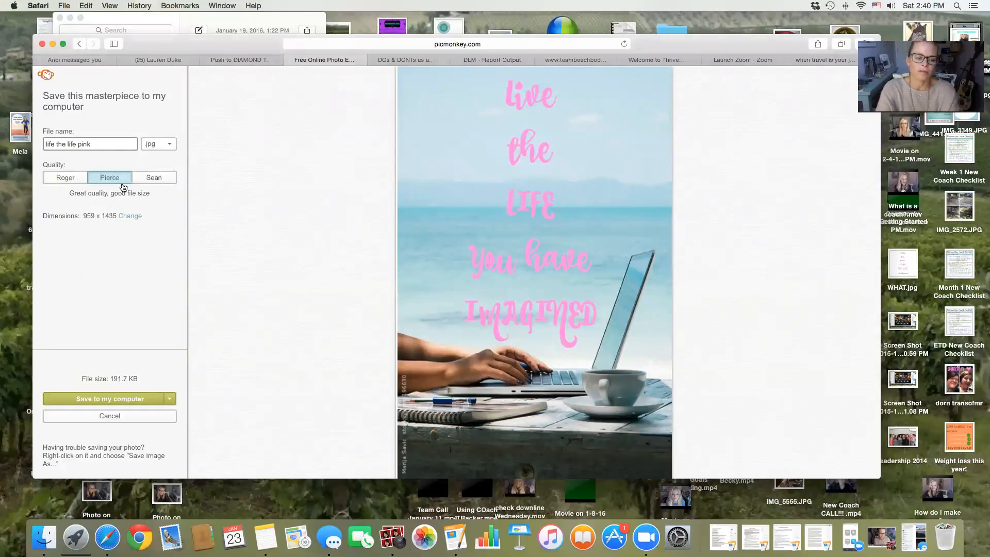
left_click(133, 399)
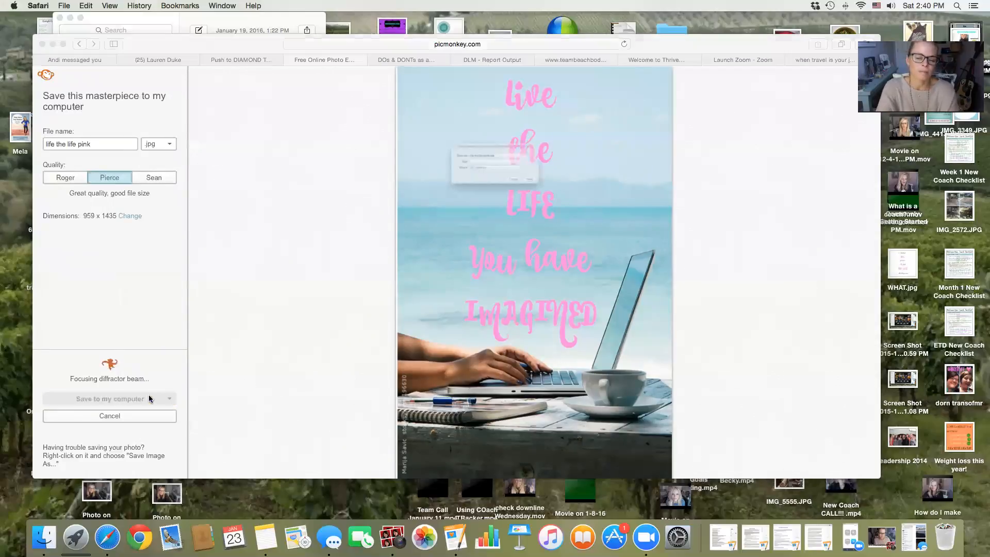
left_click(588, 202)
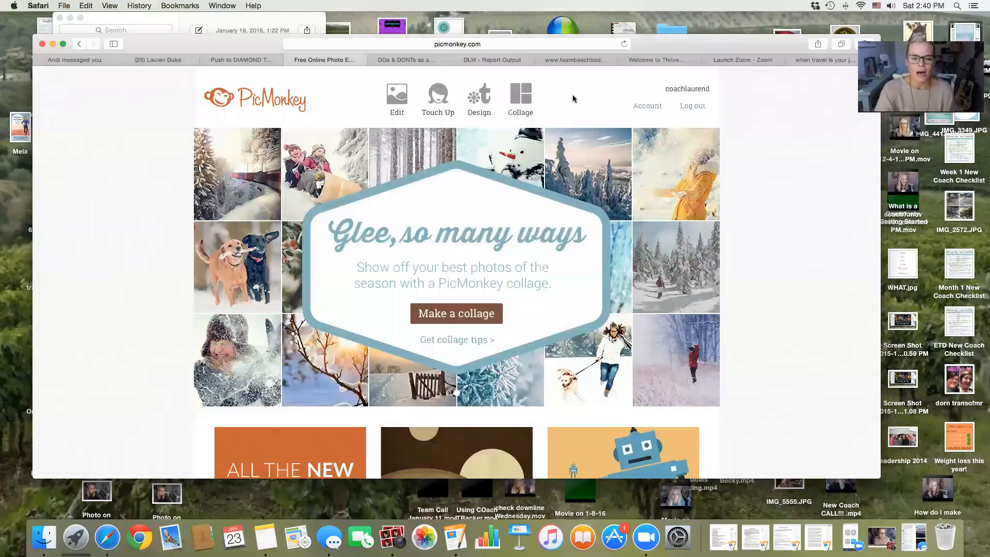
Create a blank custom 3000 × 2000 canvas from the Design menu
mouse_move(478, 98)
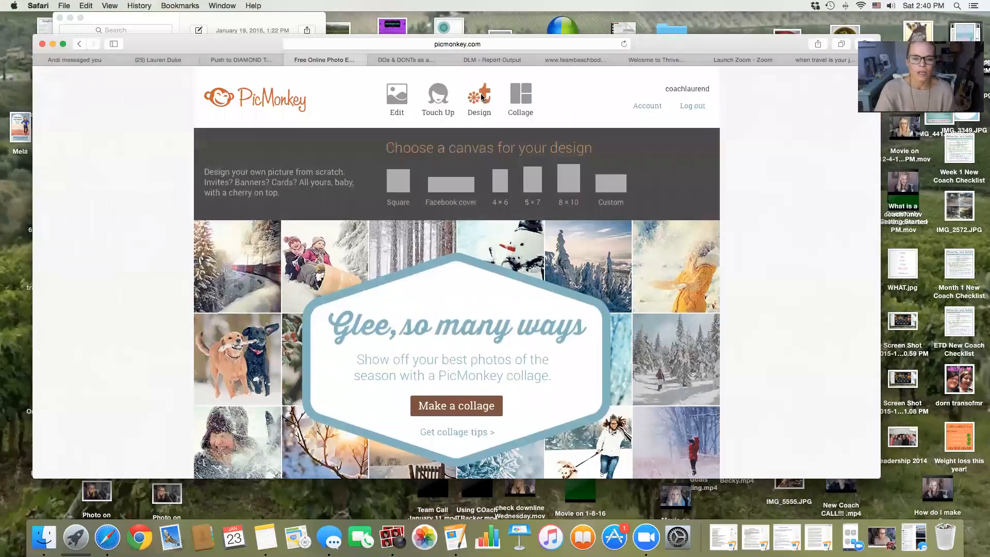
left_click(611, 183)
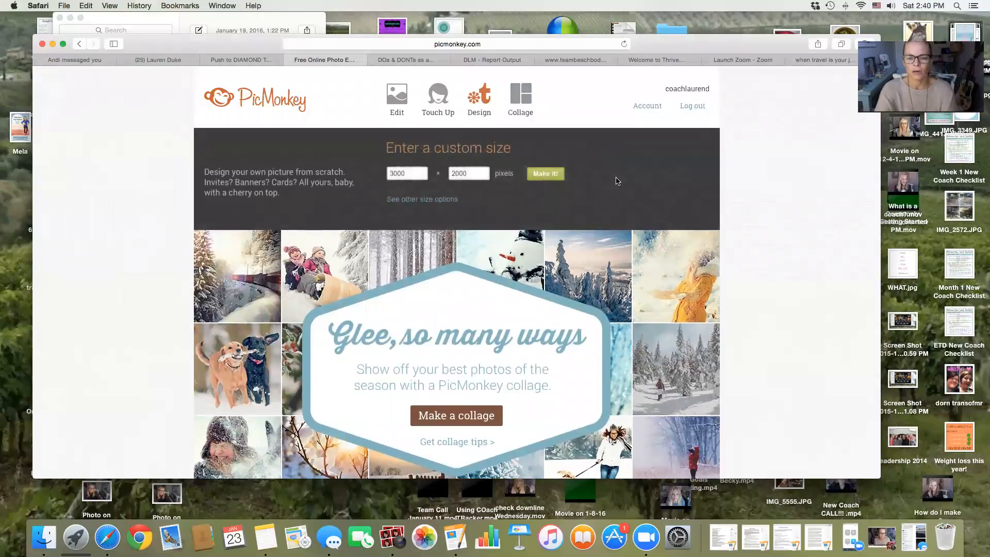
left_click(536, 172)
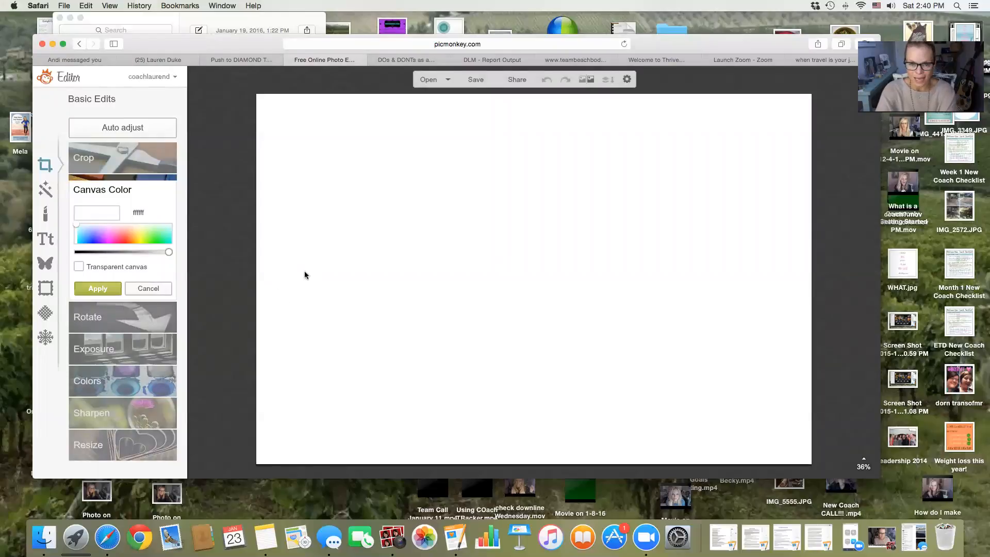
Colour the canvas light cyan and add a shortened black Geometric rectangle
left_click(170, 228)
left_click(98, 288)
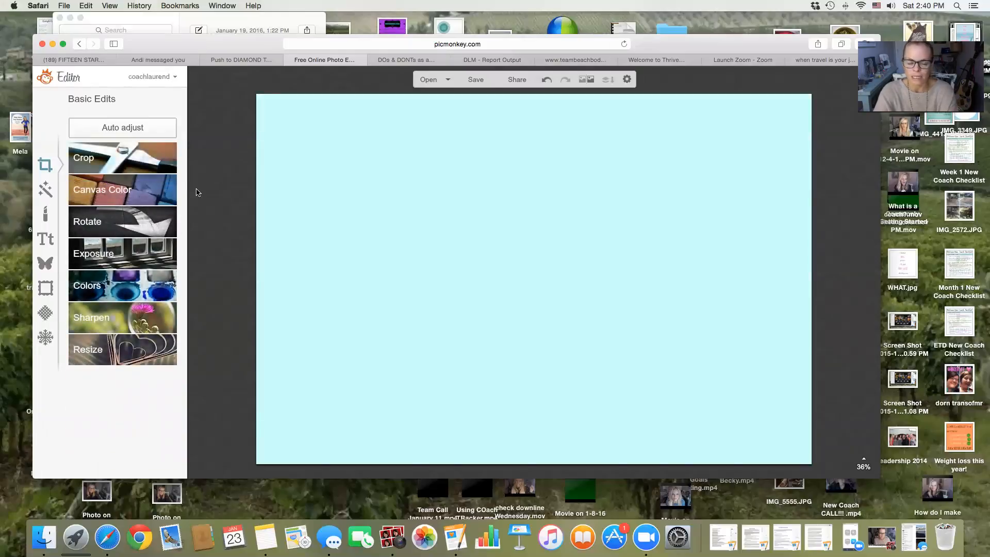
left_click(45, 263)
left_click(82, 181)
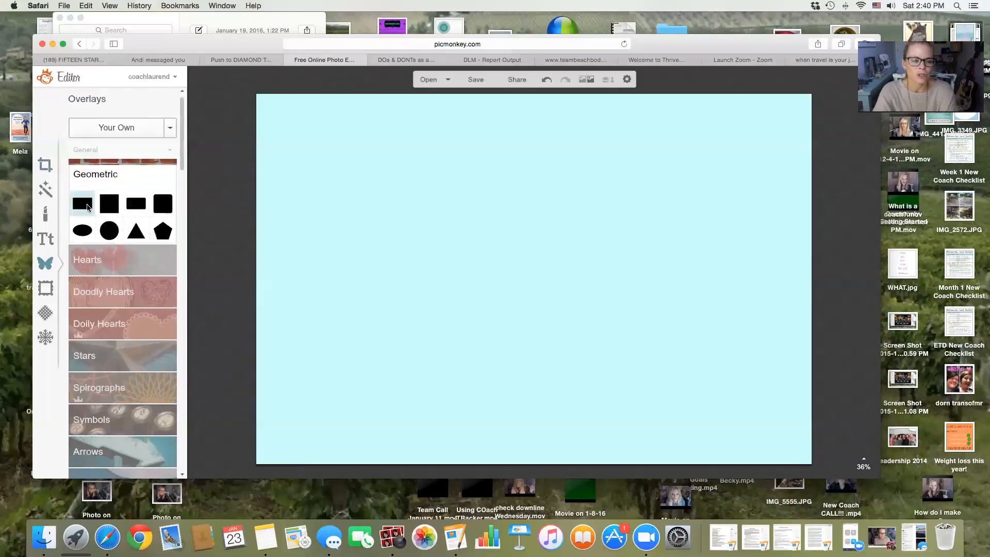
left_click(87, 206)
left_click_drag(506, 295, 181, 253)
Stretch the black rectangle into a full-width banner near the top of the canvas
left_click_drag(503, 257, 515, 164)
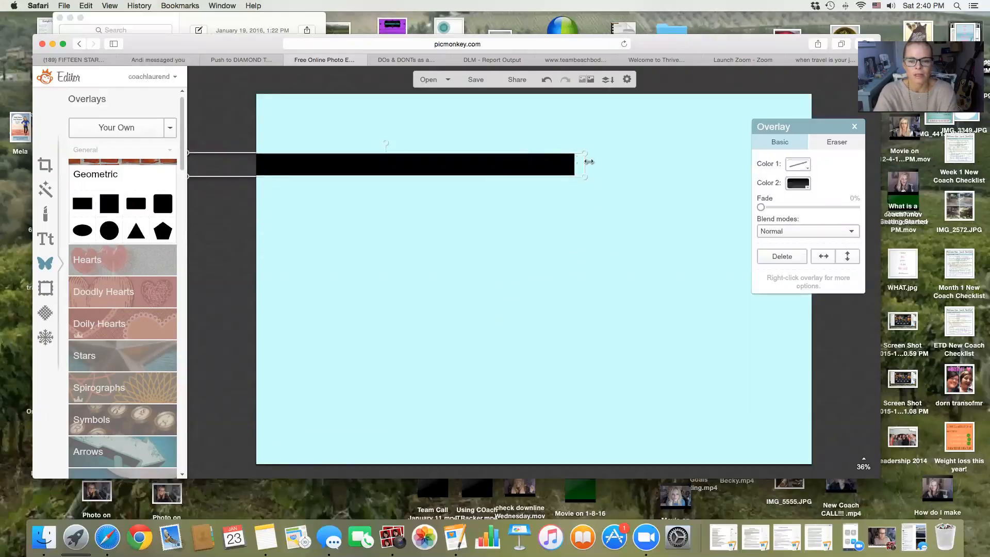
left_click_drag(588, 161, 877, 163)
left_click_drag(564, 172, 555, 200)
left_click_drag(669, 173, 671, 150)
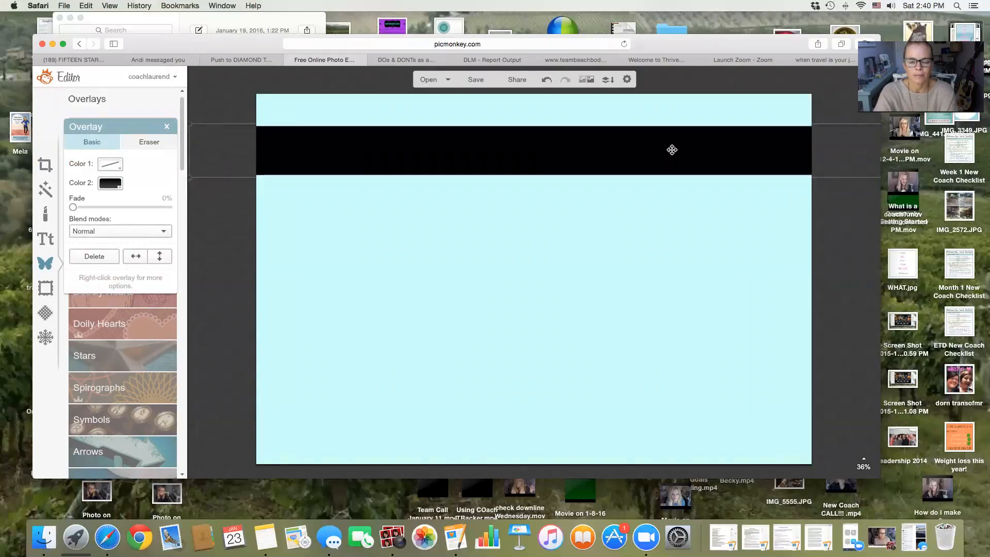
left_click(830, 197)
Recolour the banner grey a2a2a2
left_click(726, 157)
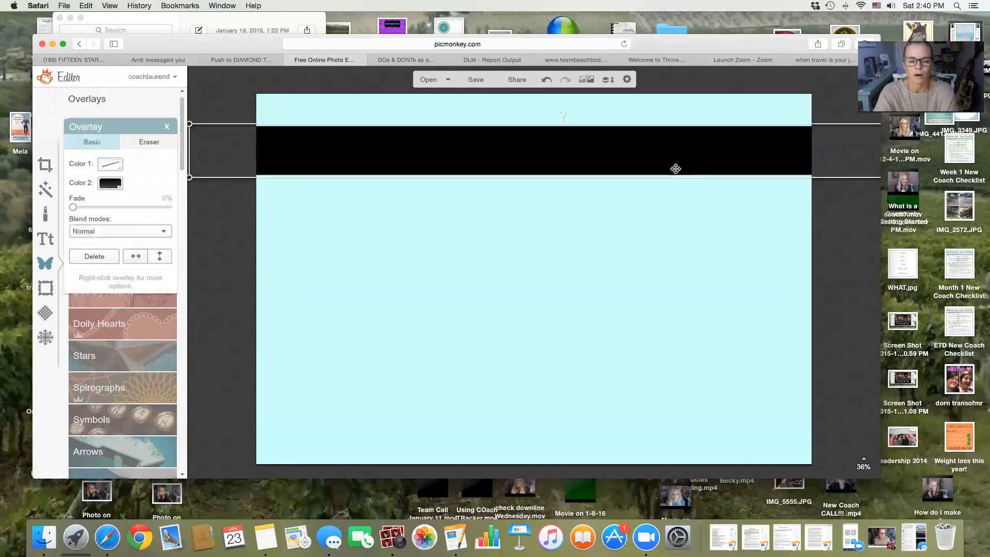
right_click(670, 168)
left_click(115, 184)
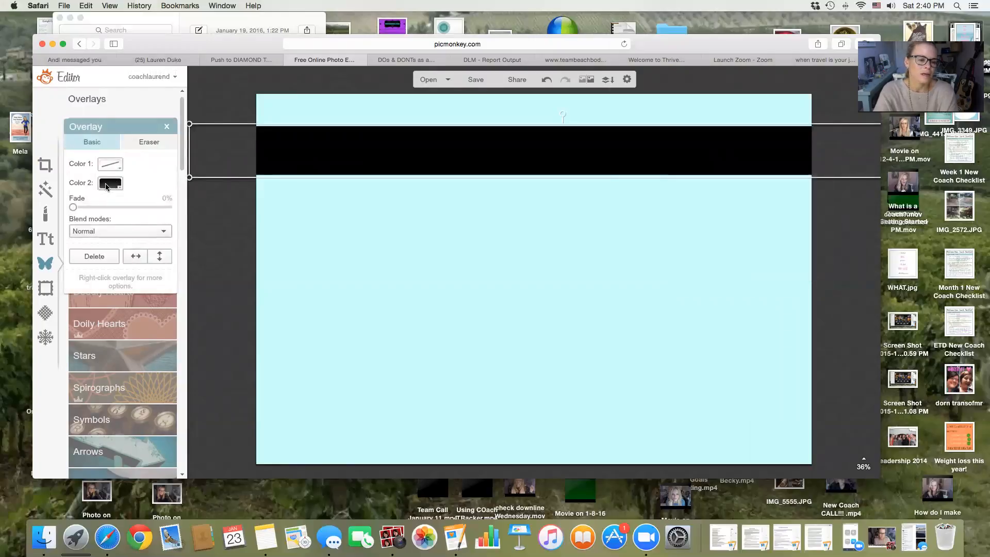
left_click(108, 185)
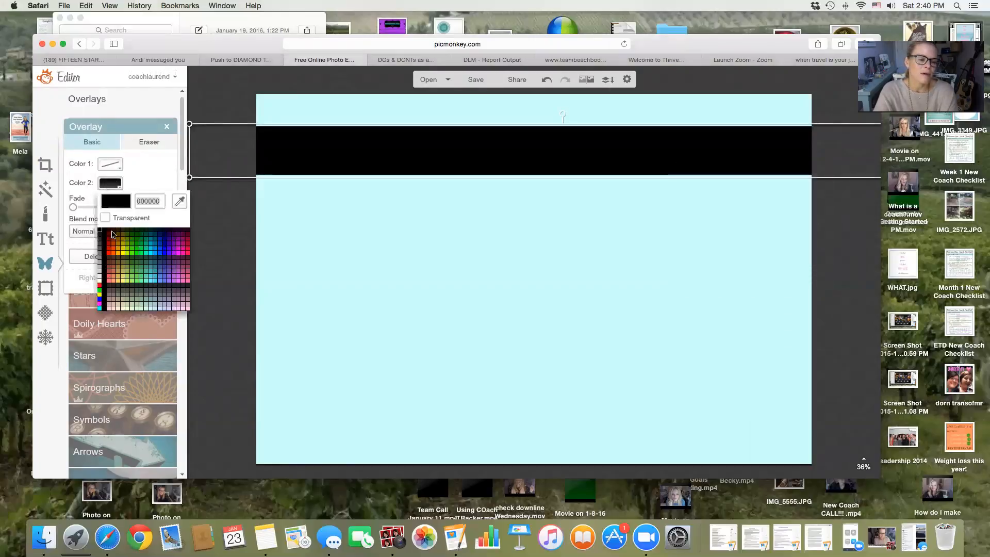
left_click(100, 264)
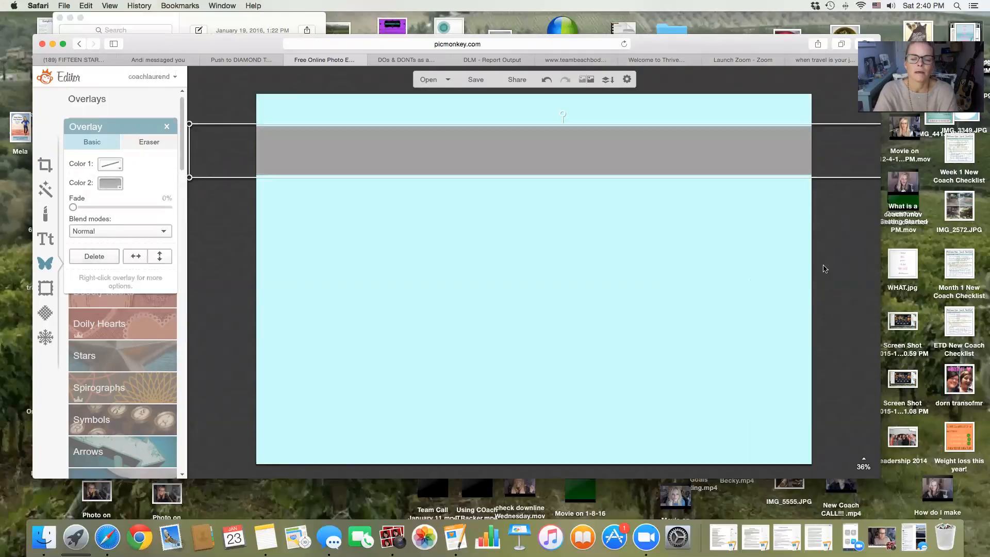
left_click(822, 268)
left_click(46, 239)
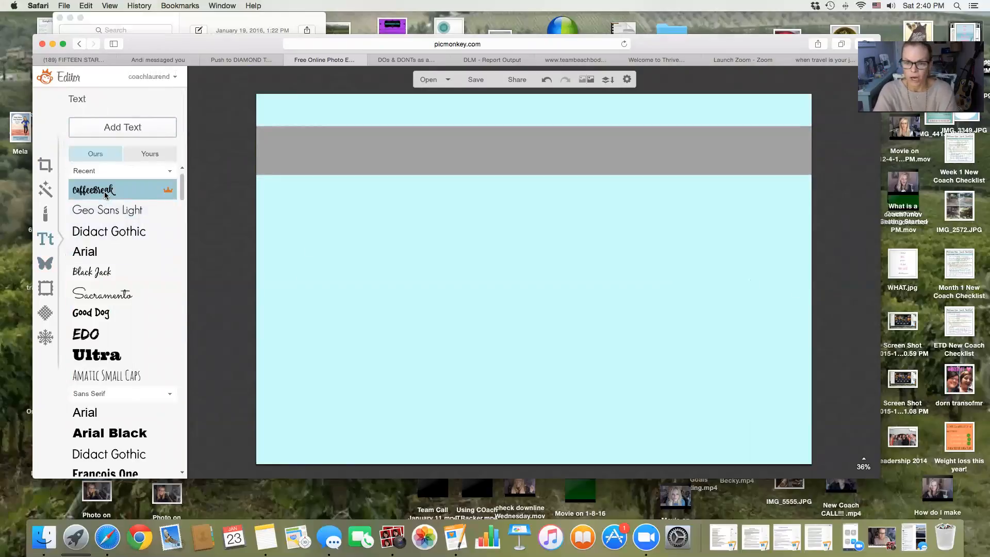
Add a text box reading 'She believed she could....so she did.'
left_click(109, 130)
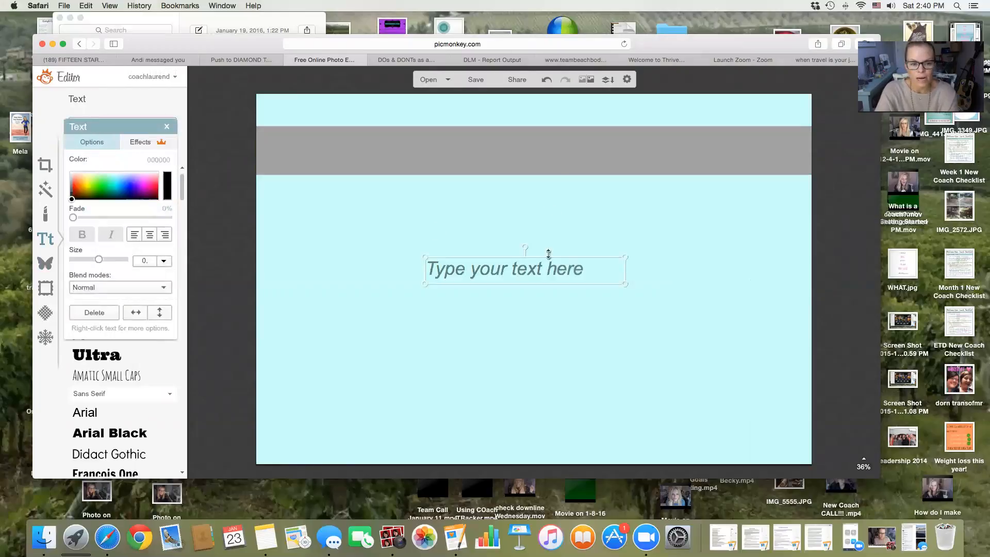
left_click(507, 267)
type("She believed she could....so she did.")
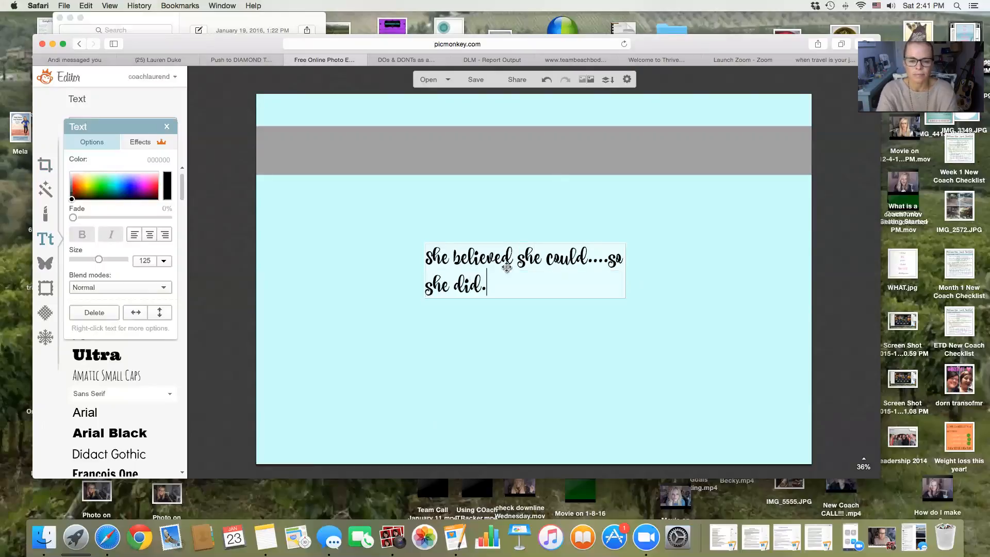
Centre the quote in the grey banner at size 200 in white
left_click_drag(625, 270, 837, 268)
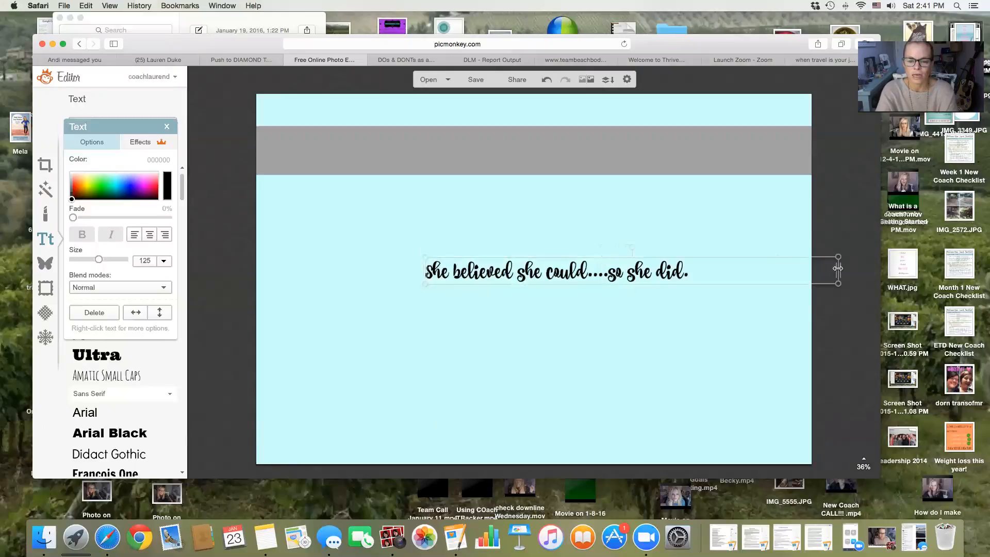
left_click(150, 235)
left_click_drag(578, 266, 470, 146)
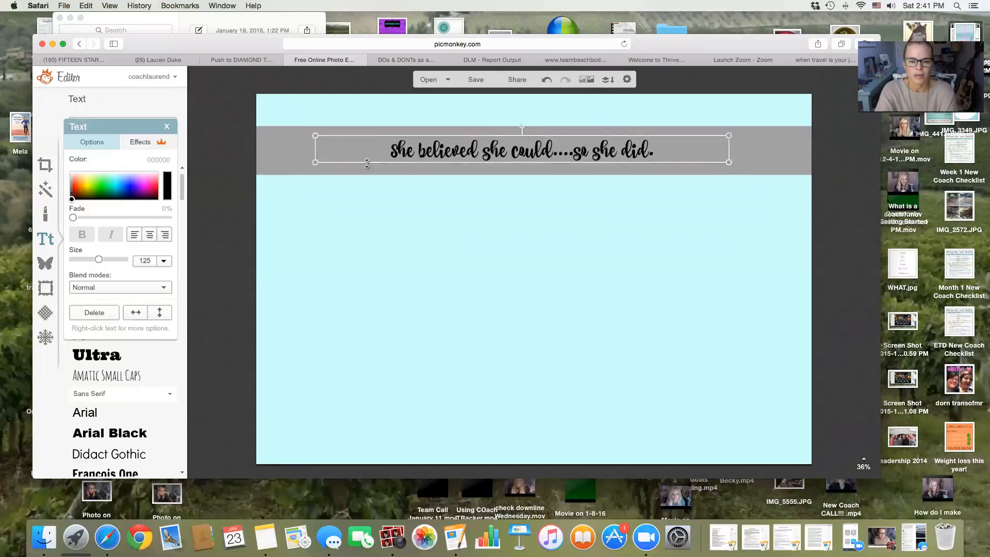
left_click_drag(315, 163, 148, 236)
left_click_drag(436, 158, 514, 156)
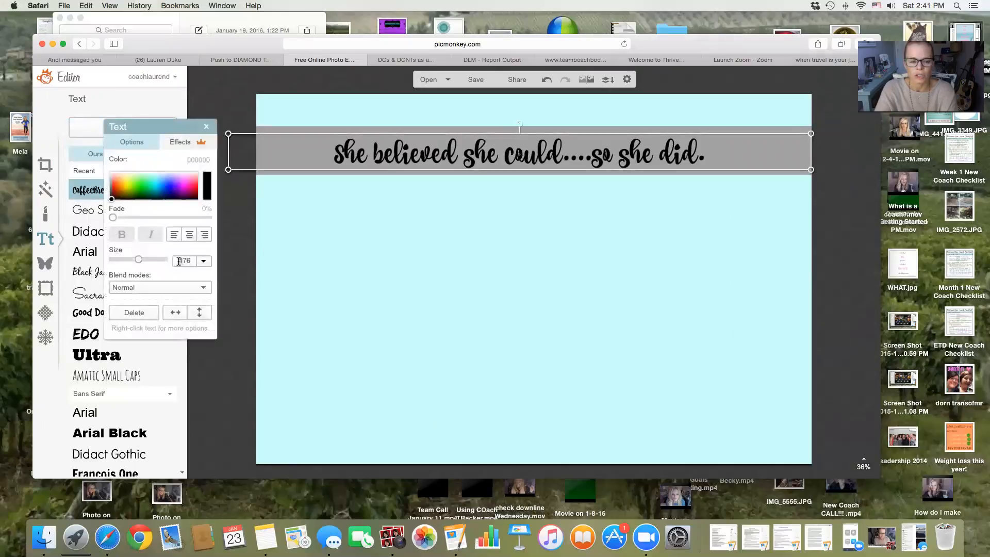
type("200")
key("Return")
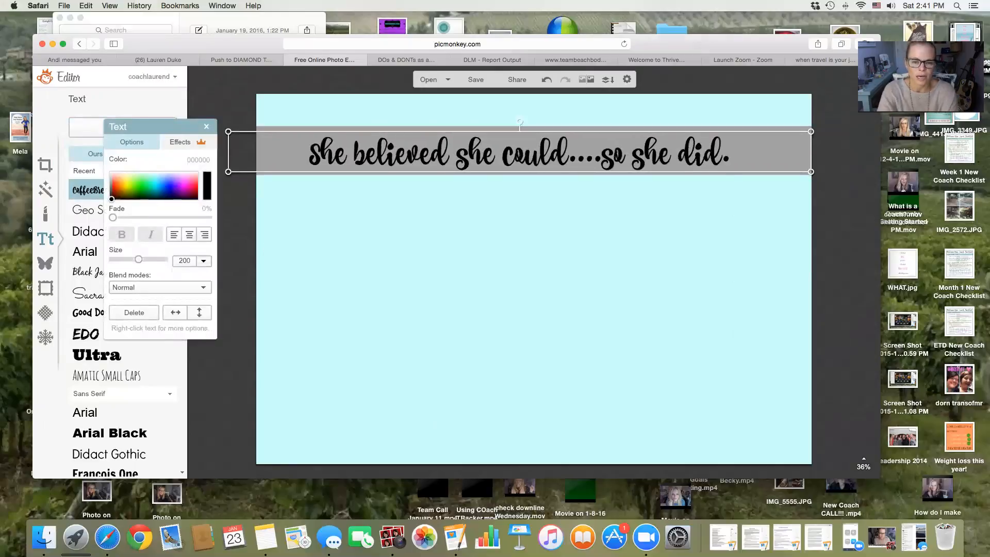
left_click(111, 174)
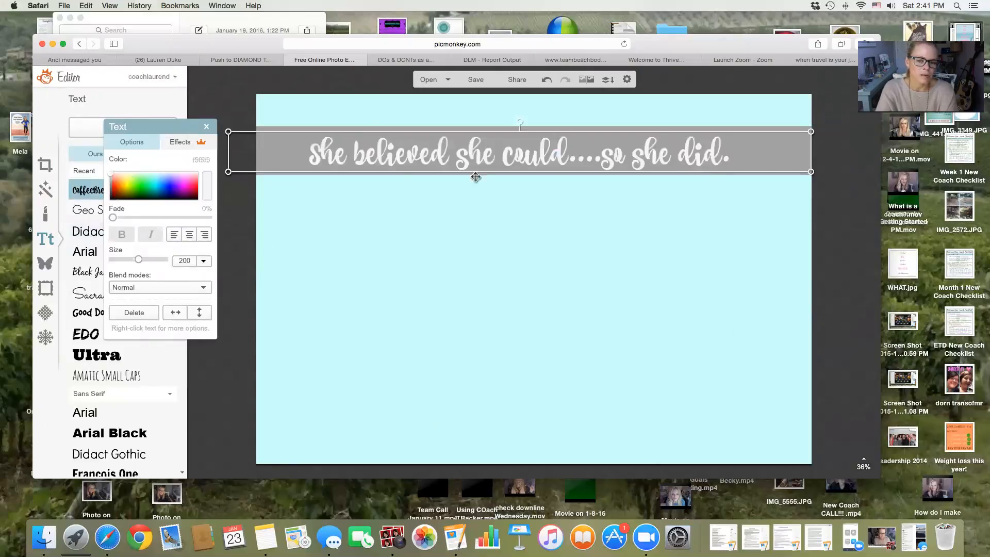
left_click(839, 202)
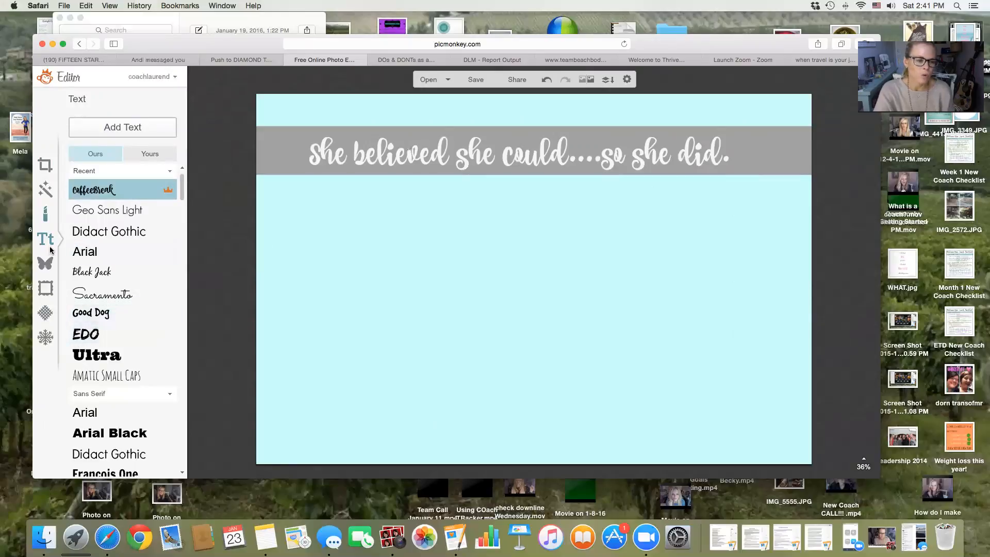
left_click(46, 263)
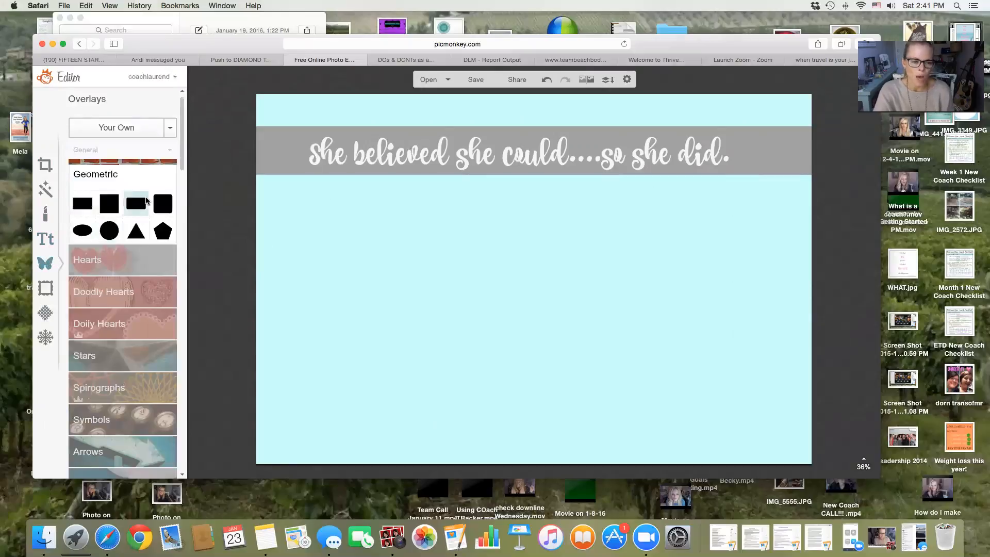
Find the sunglasses selfie in the Photos library and place it on the canvas
left_click(115, 128)
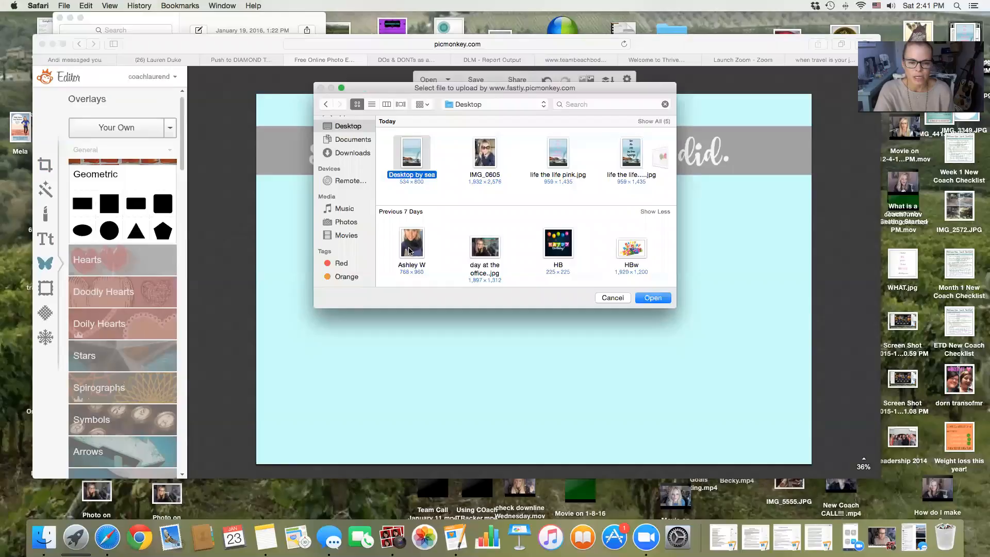
scroll(574, 282, "down", 5)
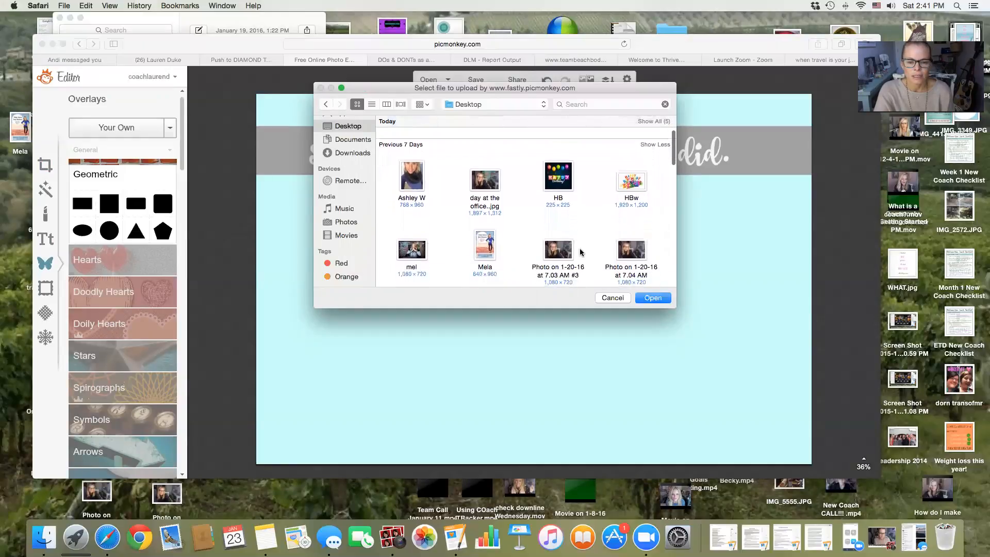
scroll(580, 252, "down", 8)
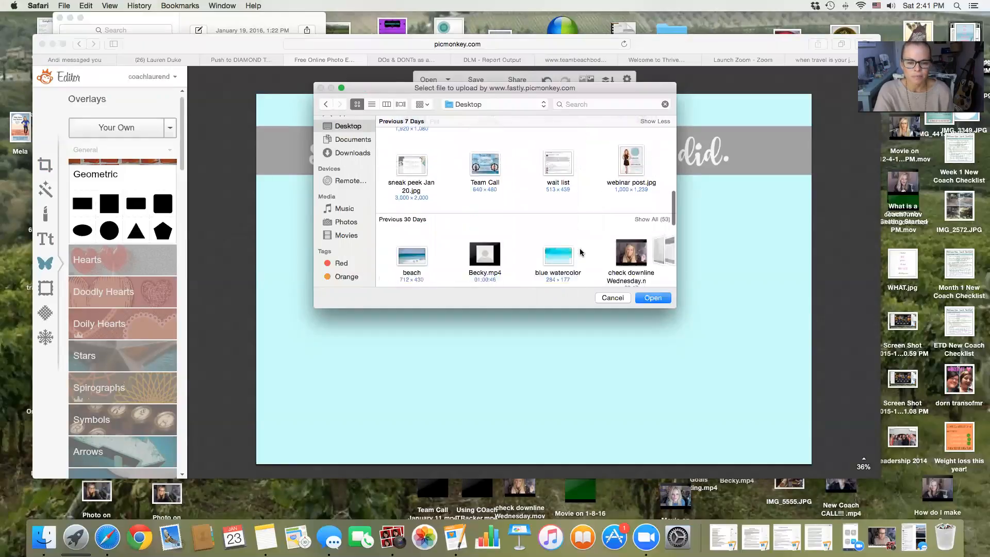
scroll(580, 252, "up", 3)
scroll(580, 252, "down", 8)
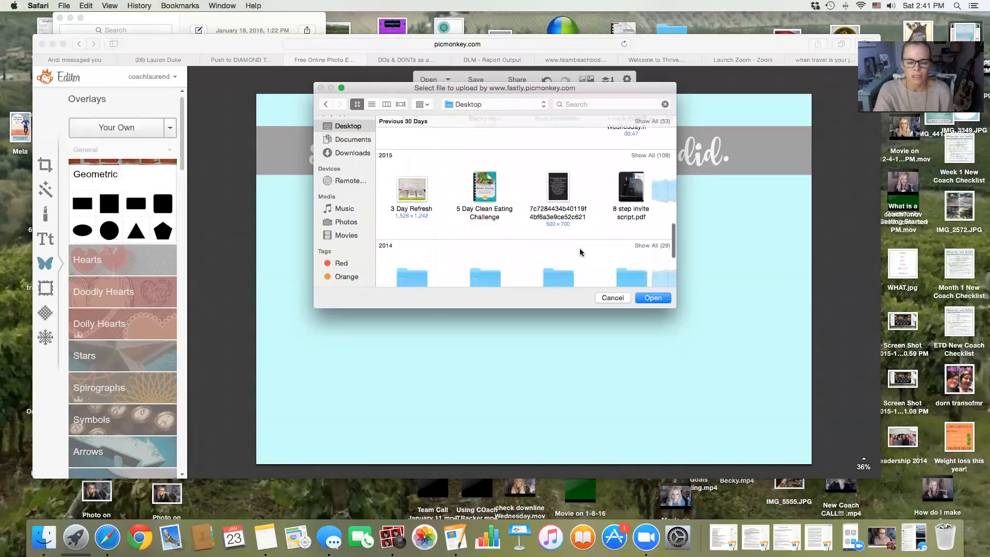
left_click(340, 222)
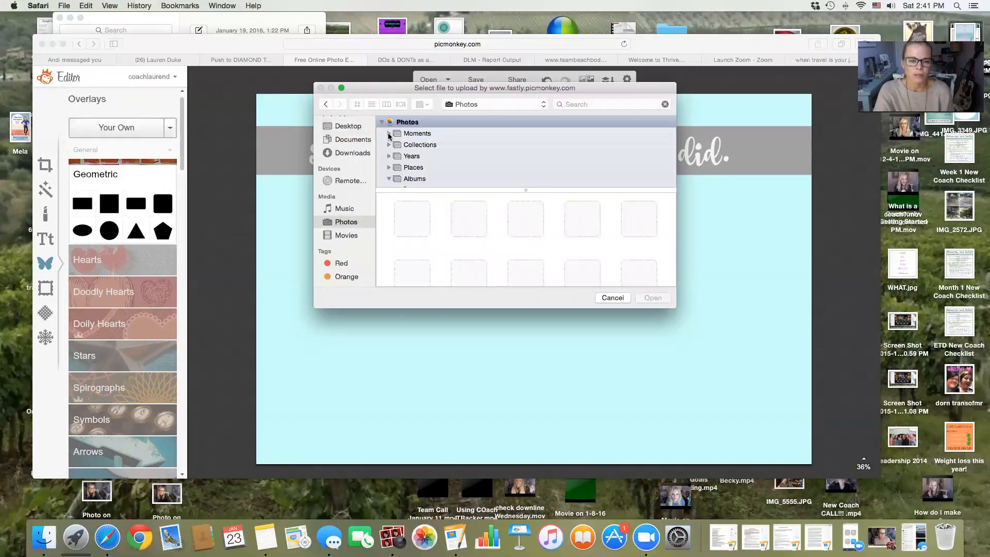
scroll(466, 171, "down", 5)
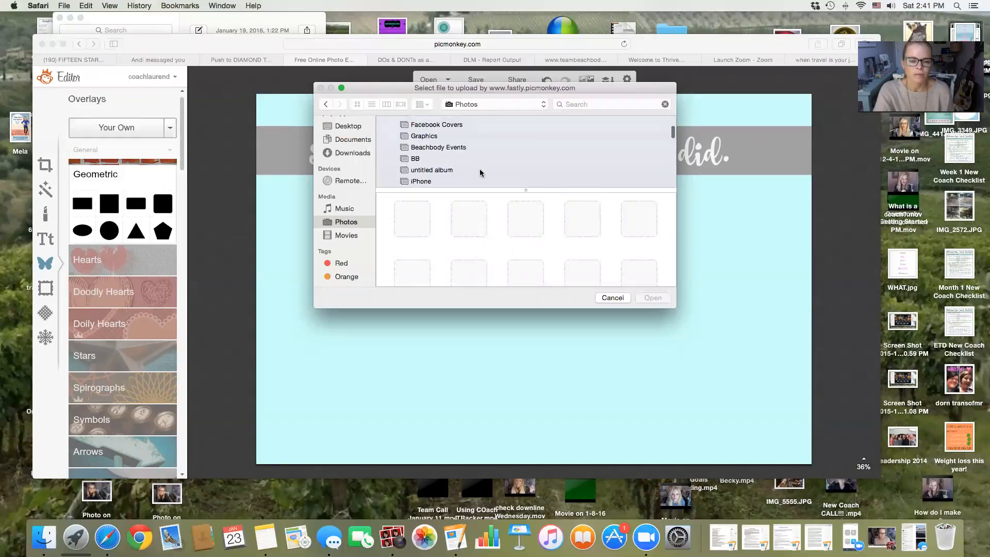
scroll(485, 153, "up", 1)
left_click(485, 143)
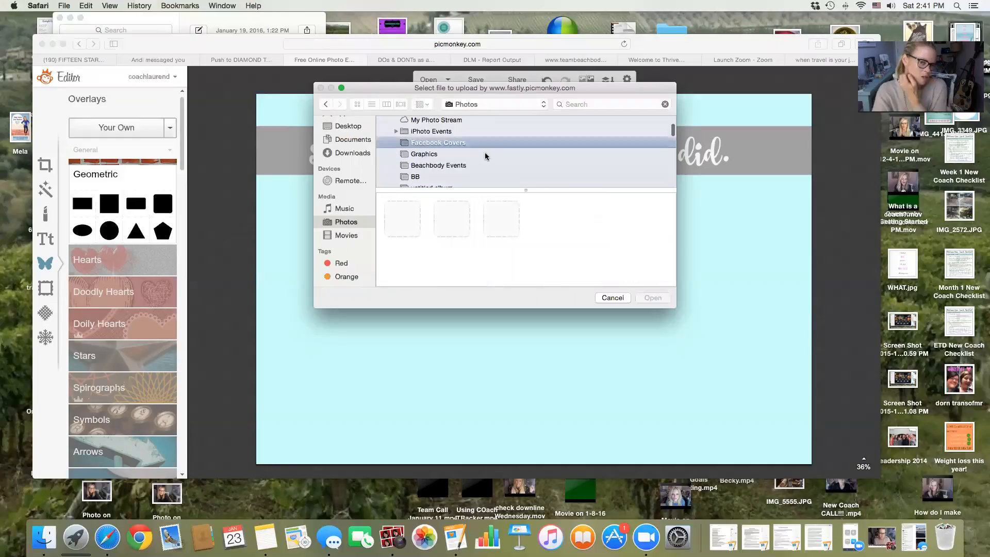
left_click(432, 166)
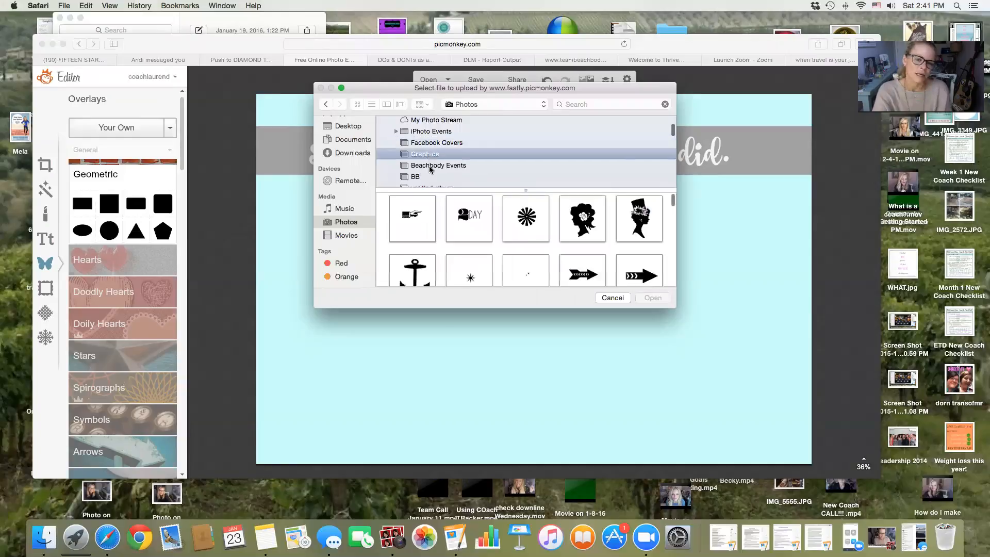
scroll(429, 166, "down", 3)
scroll(559, 242, "down", 10)
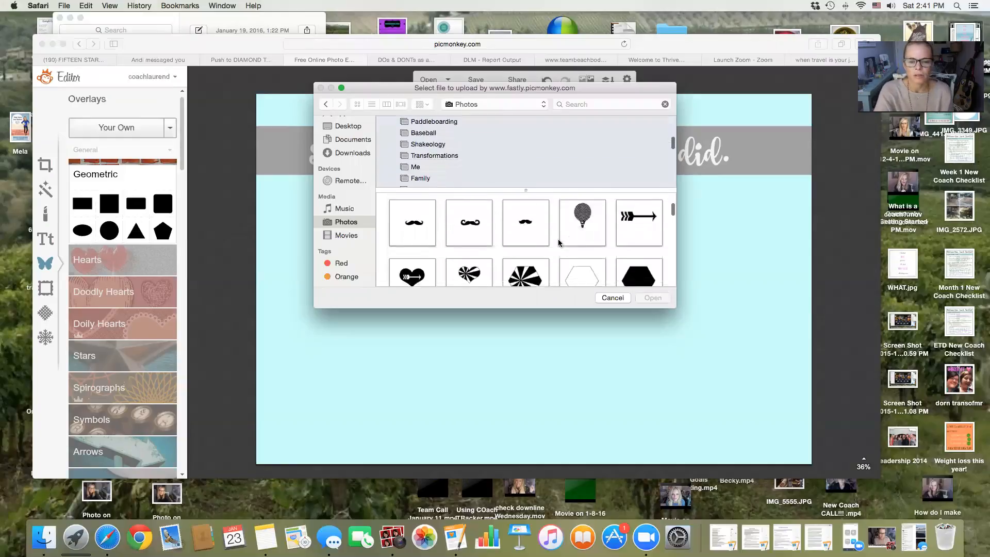
scroll(559, 242, "down", 12)
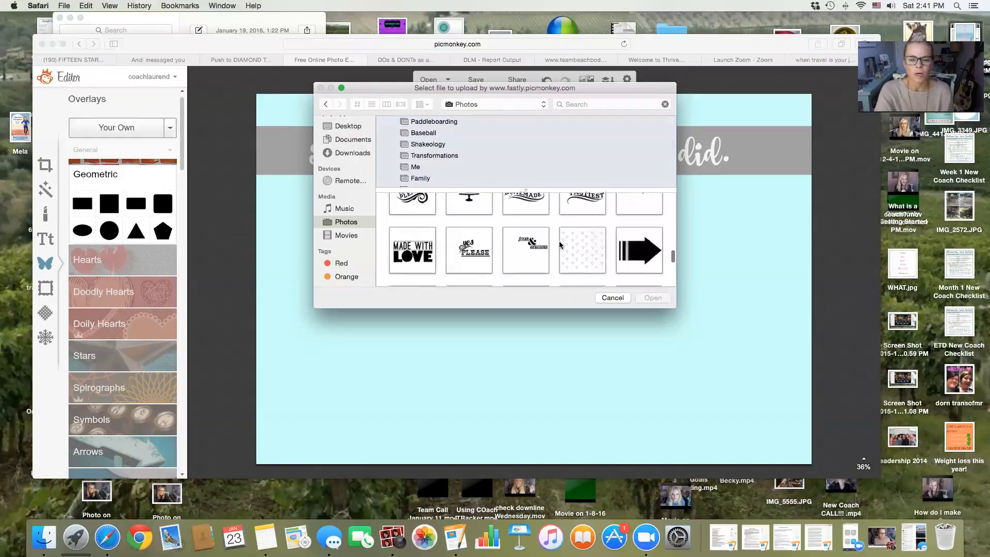
scroll(560, 240, "up", 5)
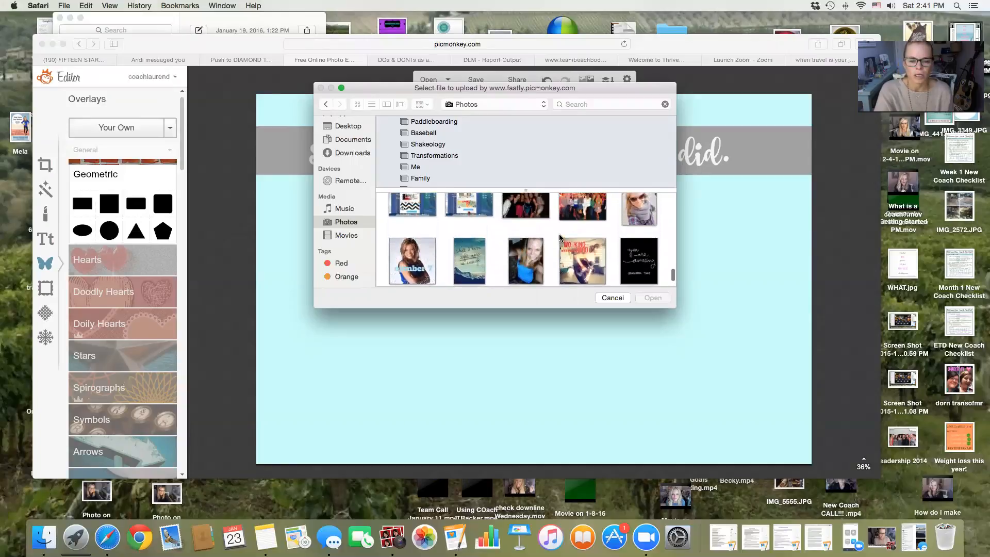
scroll(560, 237, "up", 5)
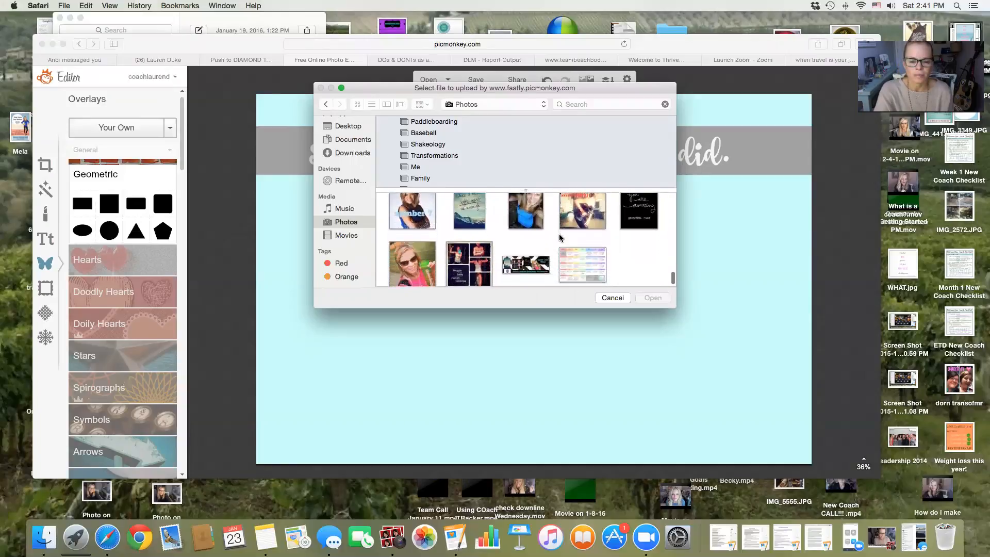
scroll(560, 235, "up", 3)
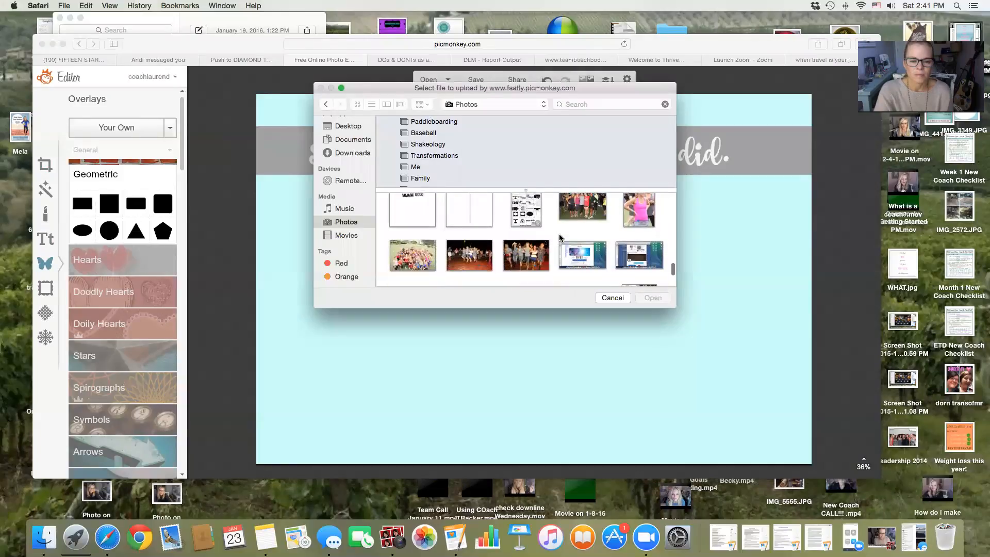
scroll(560, 235, "up", 2)
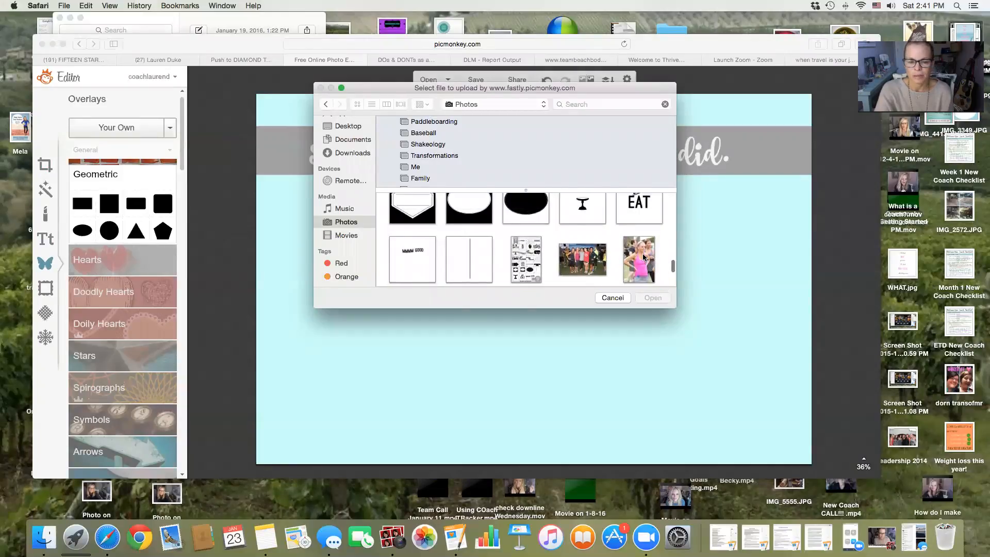
scroll(643, 256, "down", 4)
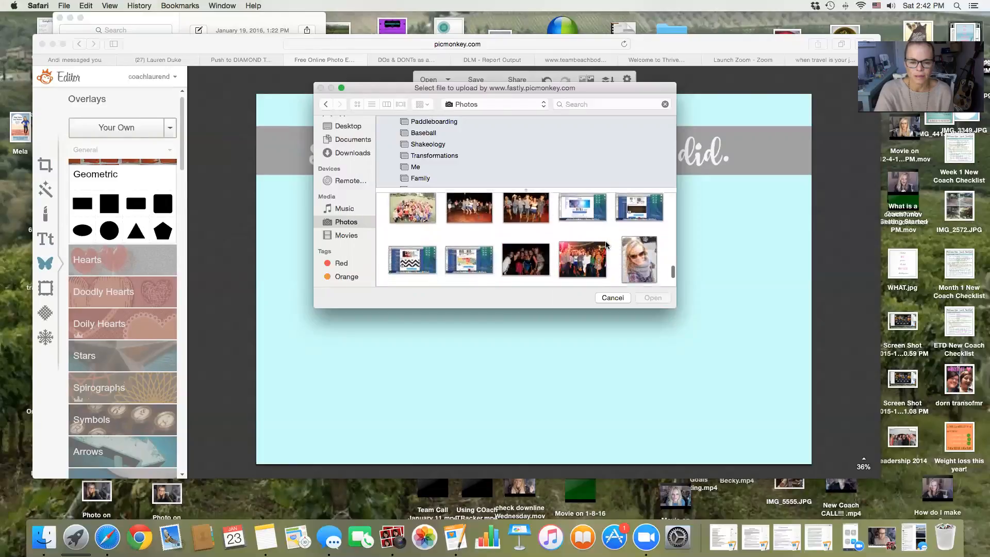
left_click(638, 248)
double_click(637, 249)
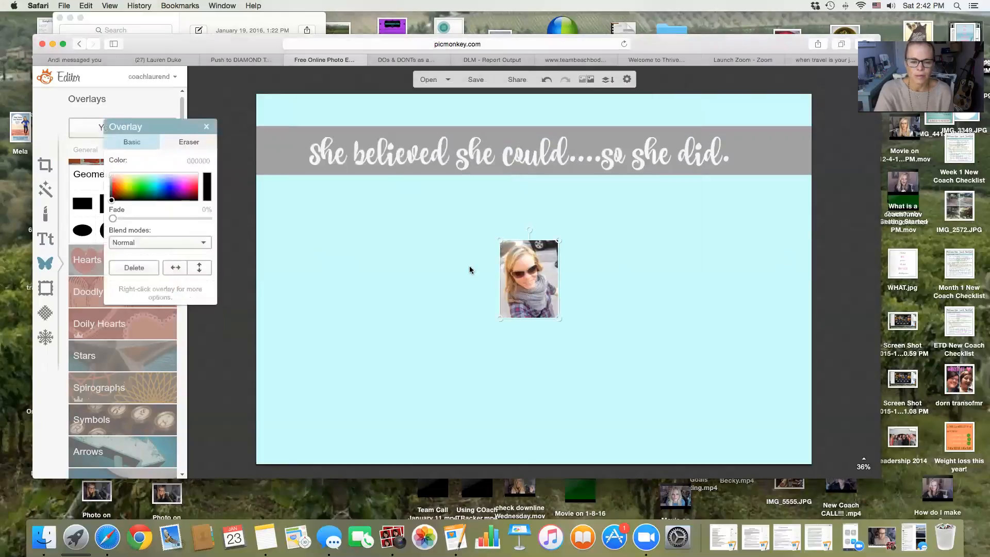
Enlarge the selfie and position it on the left side below the banner
left_click_drag(499, 242, 392, 185)
left_click_drag(481, 222, 296, 228)
left_click_drag(371, 325, 473, 442)
left_click_drag(401, 348, 412, 343)
left_click(552, 338)
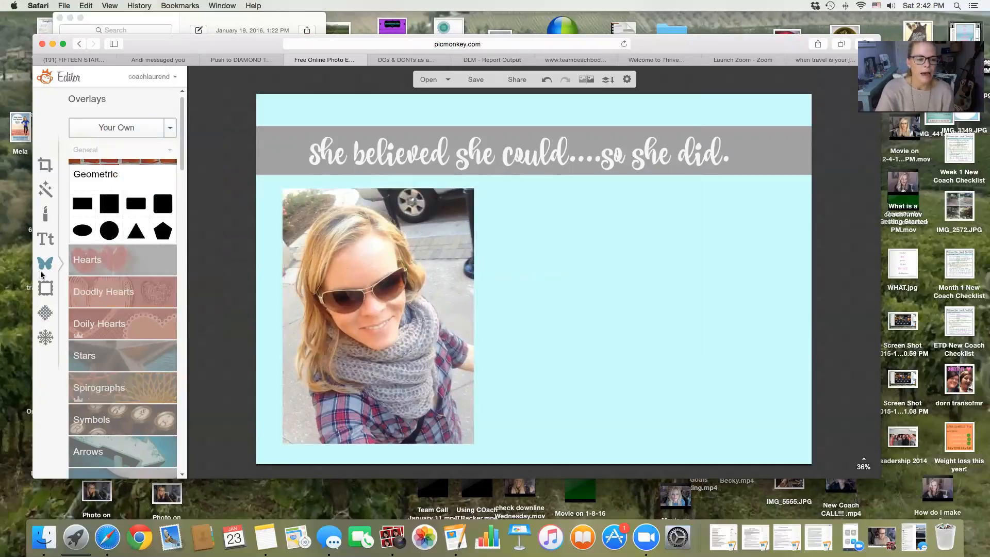
Add an enlarged white circle shape on the right side of the canvas
left_click(109, 229)
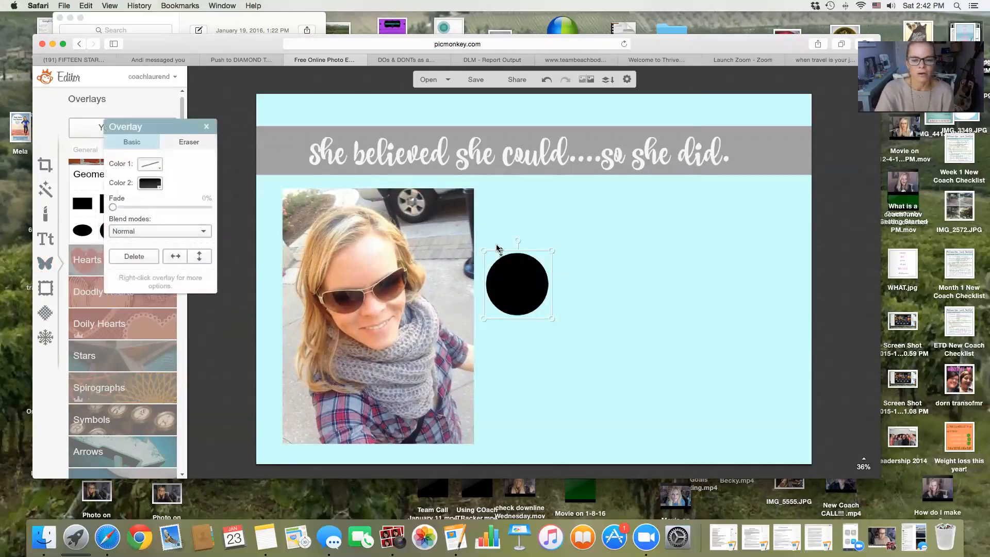
left_click_drag(552, 250, 645, 160)
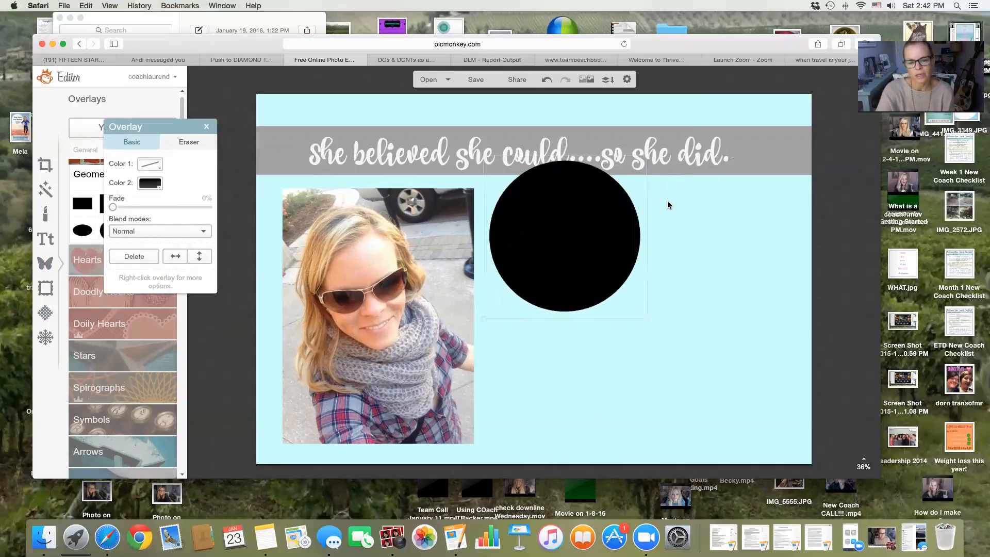
left_click_drag(599, 243, 675, 281)
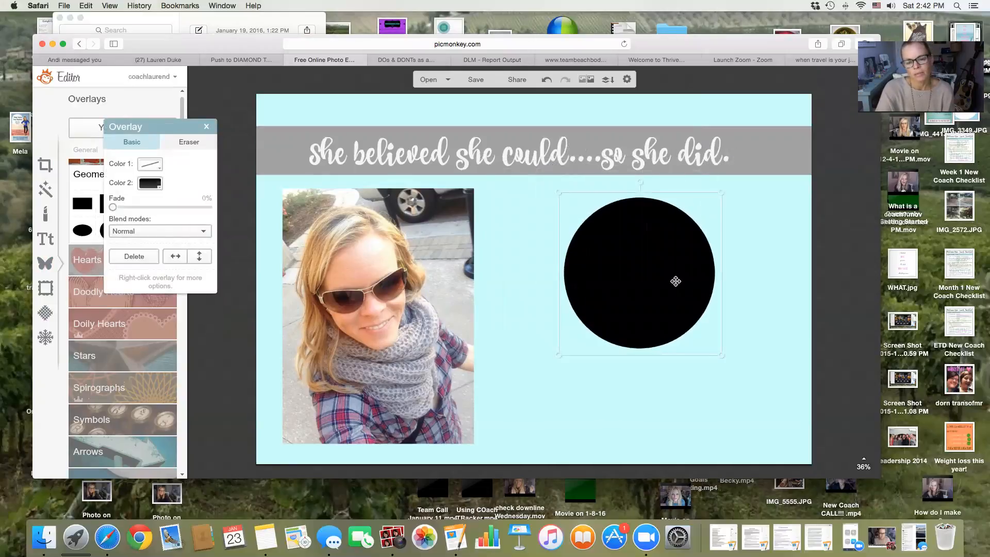
left_click(149, 183)
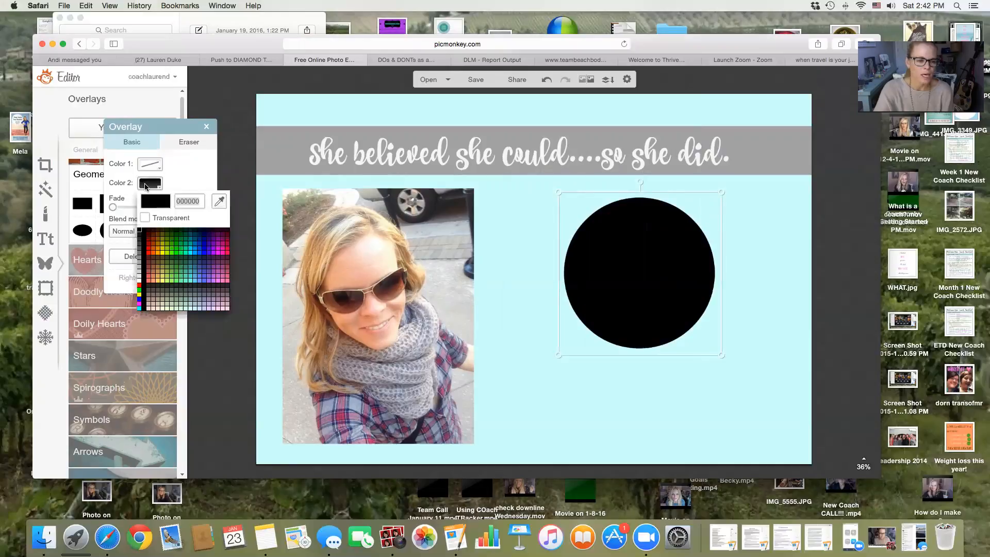
left_click(143, 282)
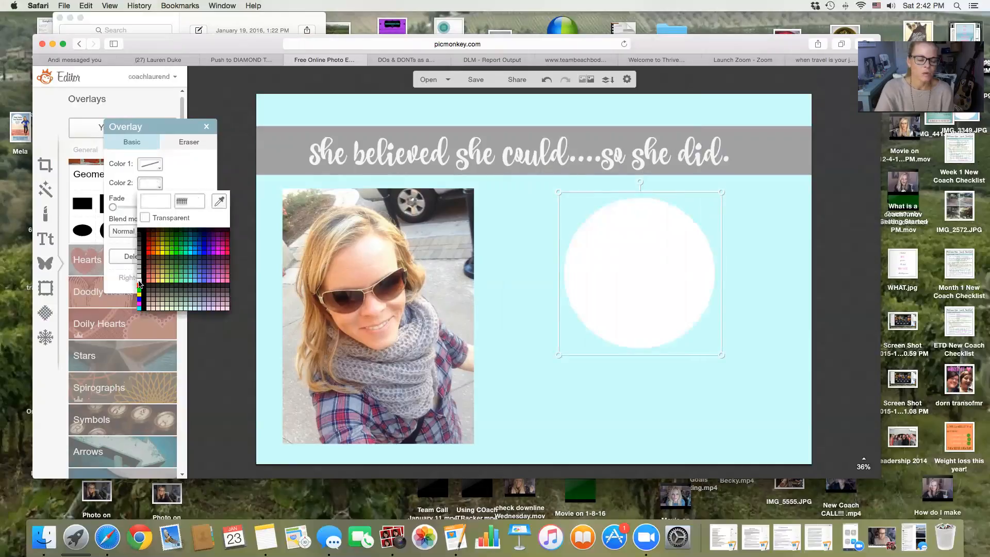
left_click(138, 280)
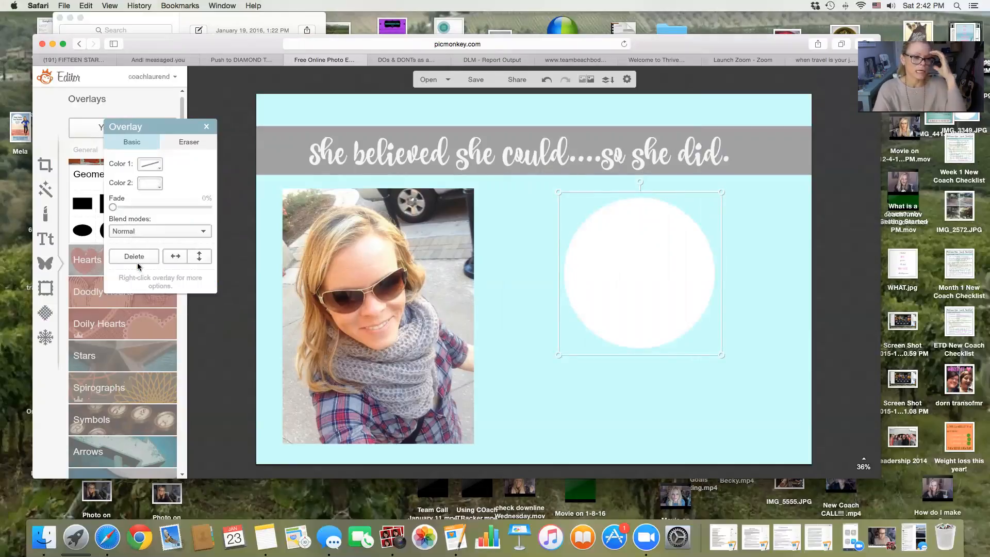
Add one enlarged spirograph ring placed over the white circle, deleting the extra copy
left_click(142, 388)
left_click(169, 399)
left_click_drag(489, 258, 451, 220)
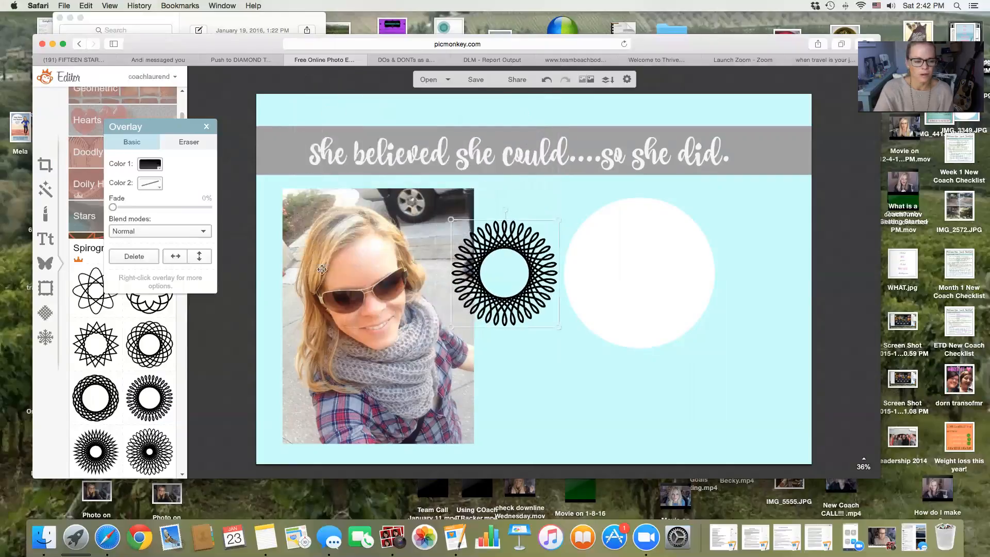
left_click(95, 397)
left_click(506, 232)
key("Delete")
left_click(565, 296)
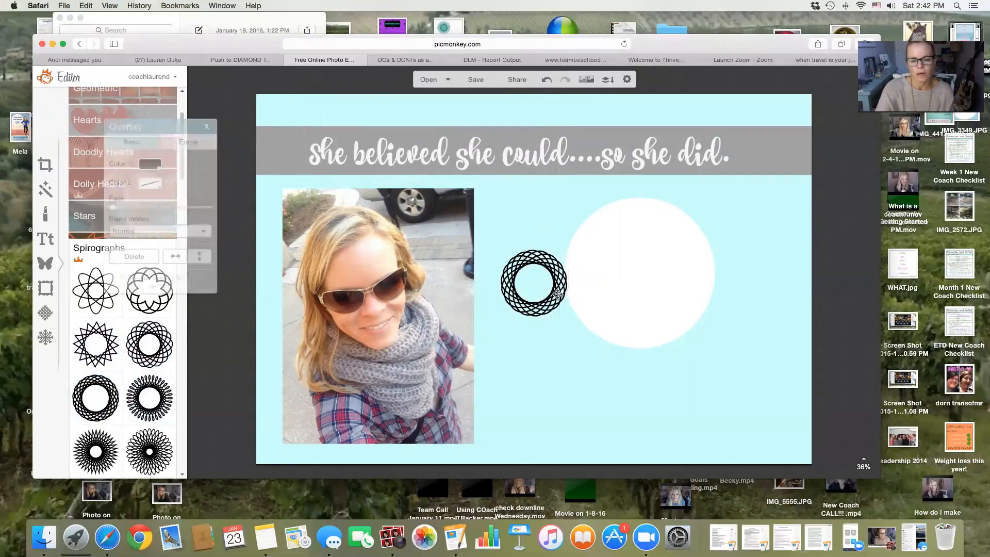
left_click_drag(568, 317, 726, 471)
left_click_drag(711, 380, 742, 298)
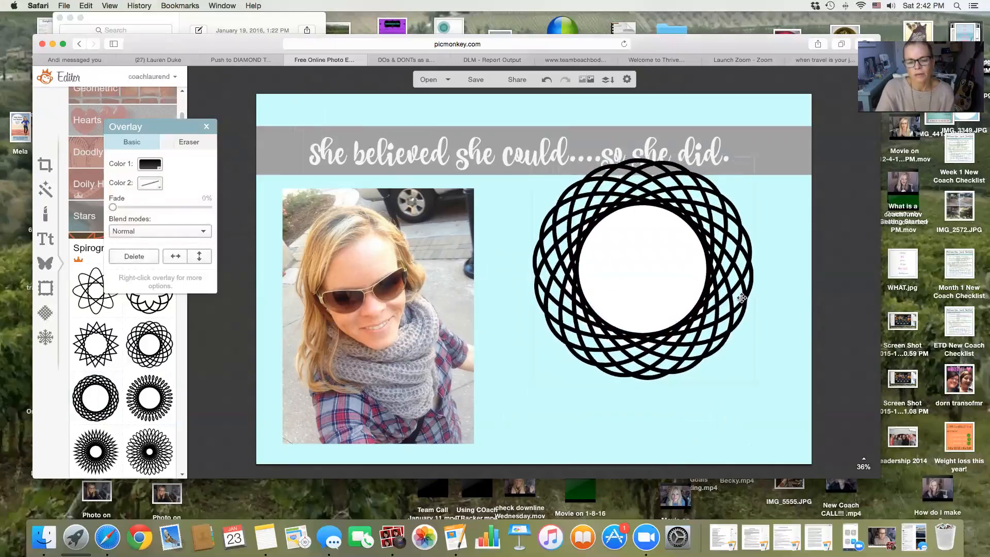
left_click_drag(646, 279, 654, 332)
Centre the white circle inside the spirograph ring
left_click(629, 203)
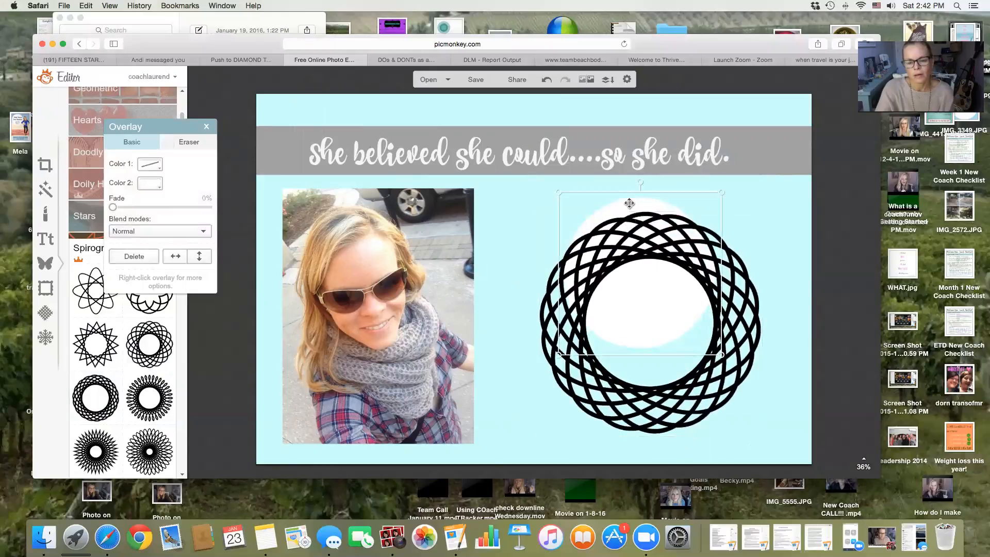
left_click_drag(629, 204, 642, 259)
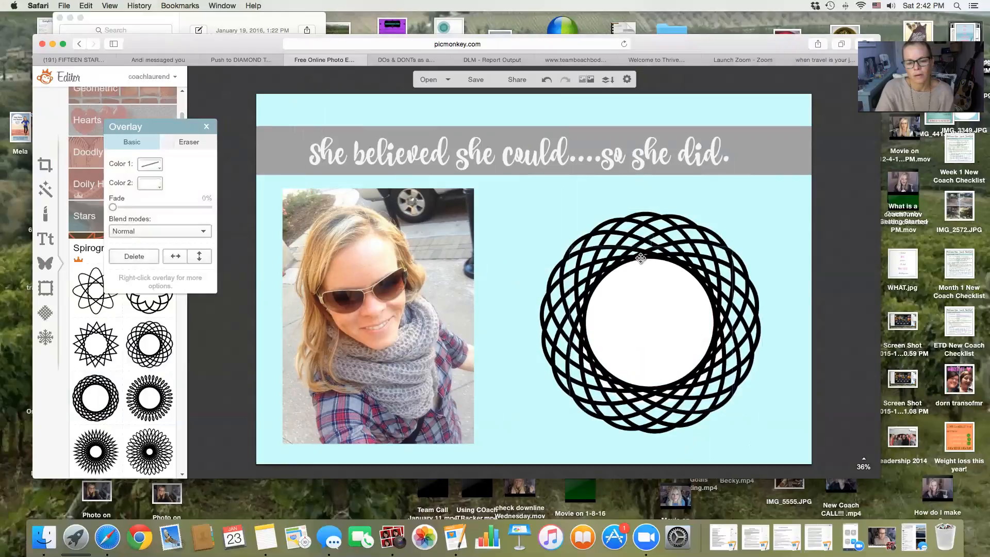
left_click(636, 220)
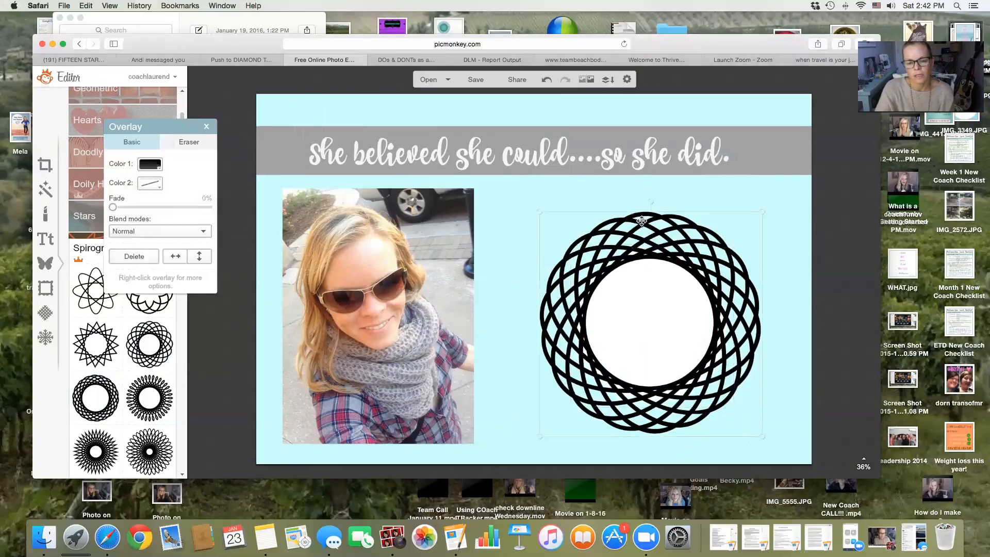
left_click(149, 165)
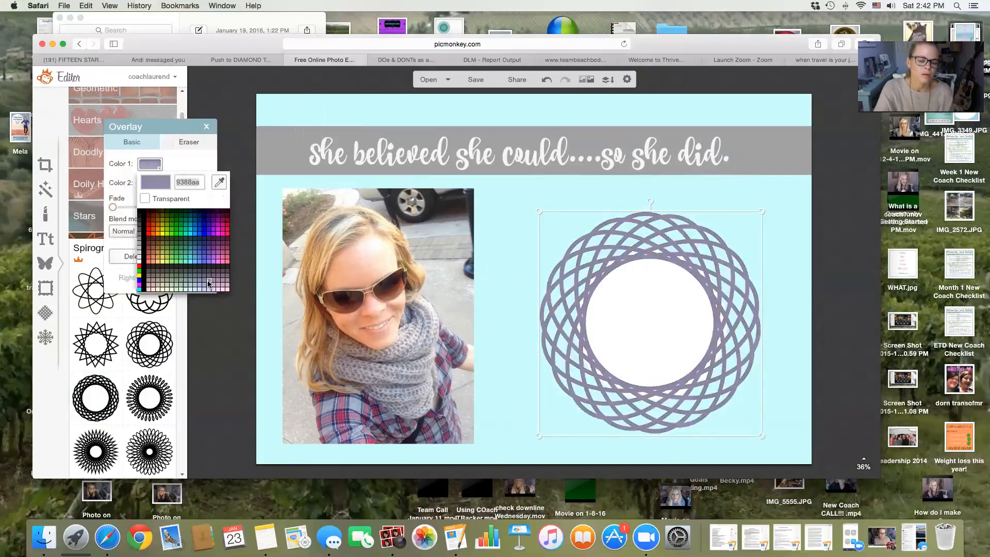
Colour the ring muted purple 9388aa and place the creator's name text in the circle
left_click(208, 283)
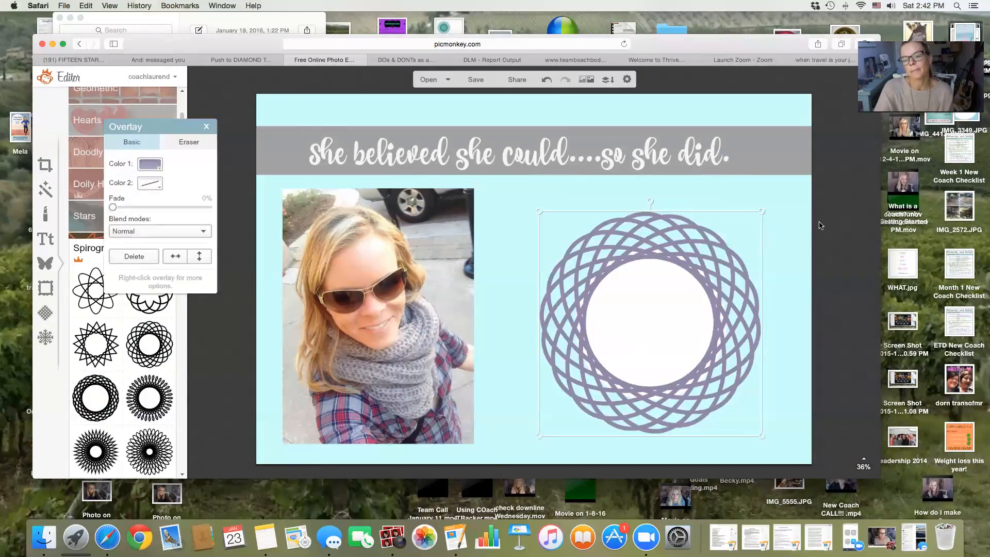
left_click(835, 214)
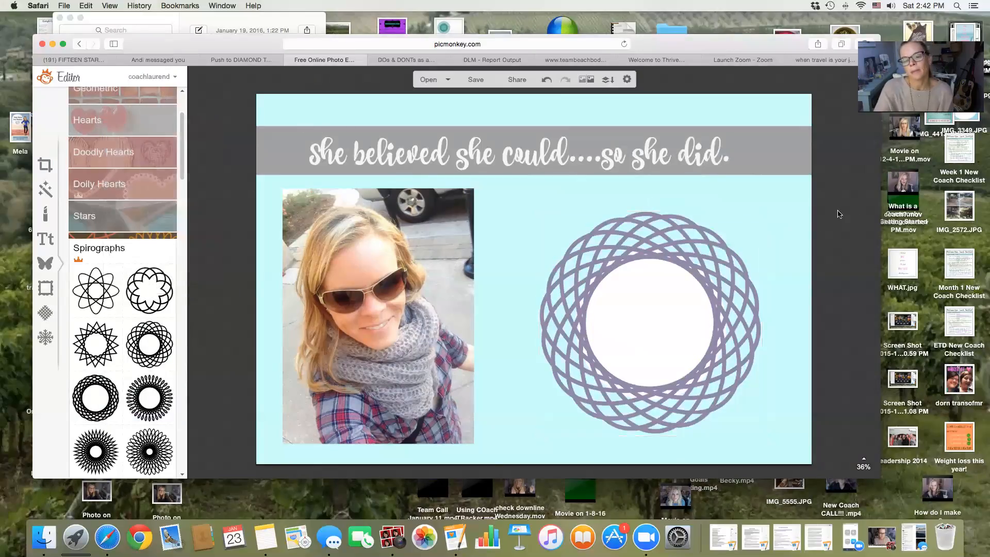
left_click(44, 241)
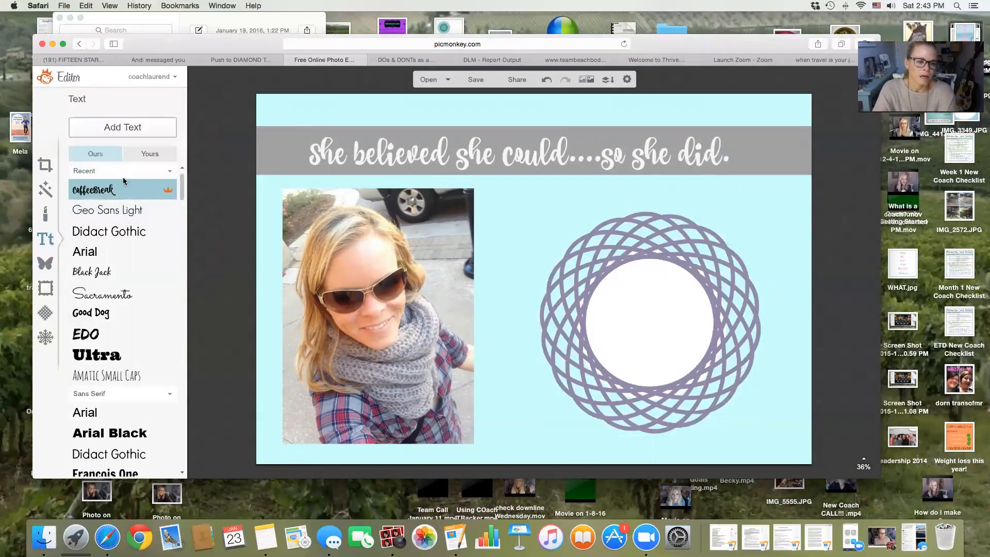
left_click(111, 132)
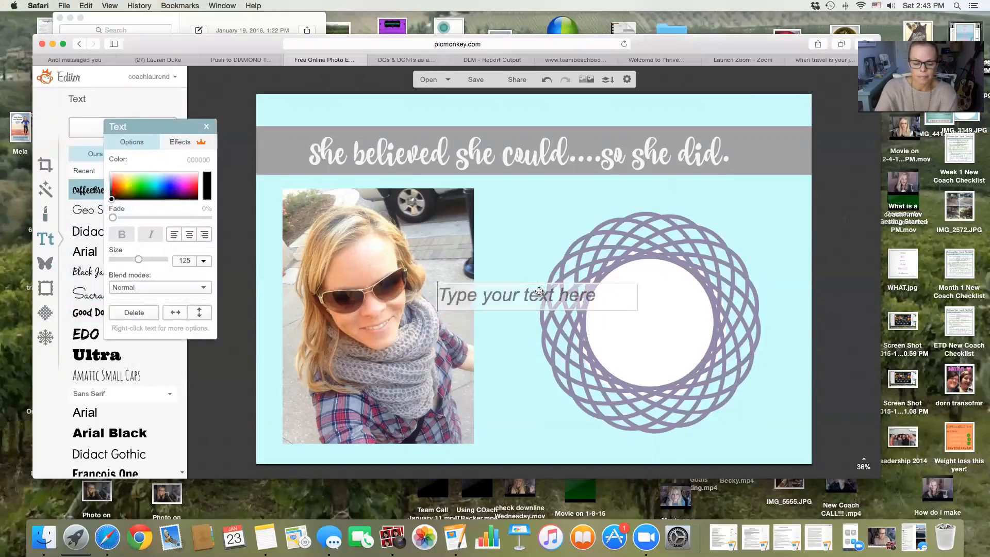
type("Lauren Duke")
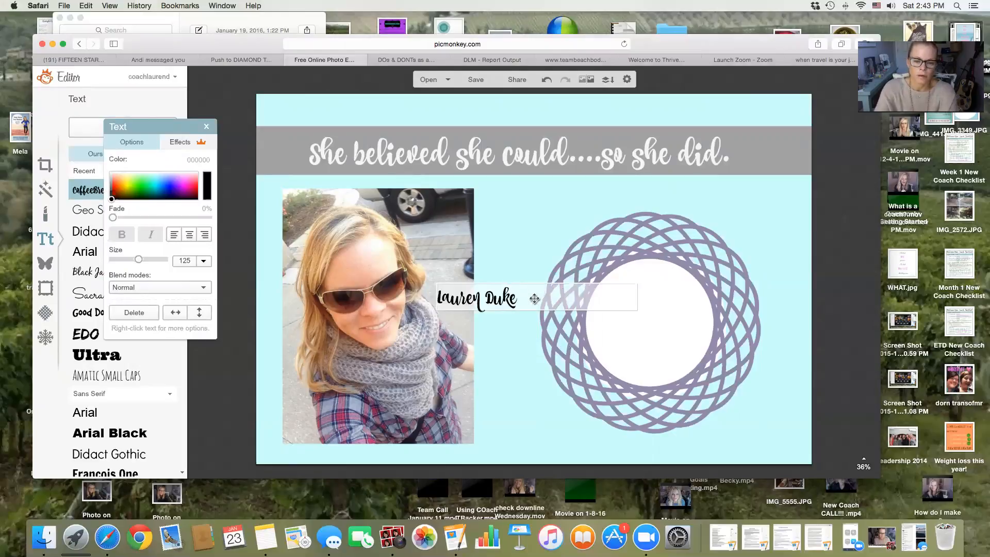
left_click(535, 303)
left_click_drag(509, 299, 681, 301)
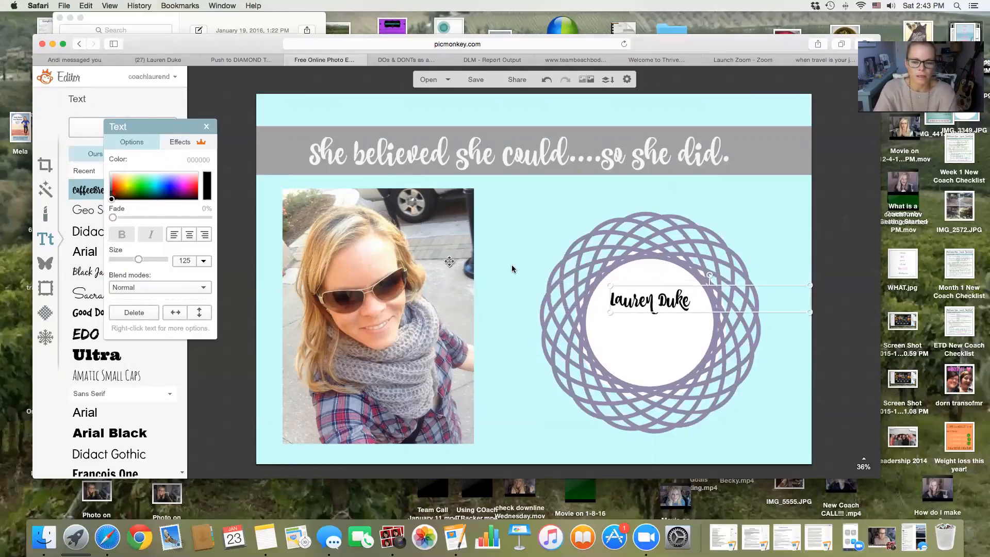
Add 'Team Thrive' as a second line, centre-align both lines, and centre them in the circle
double_click(687, 307)
left_click(690, 302)
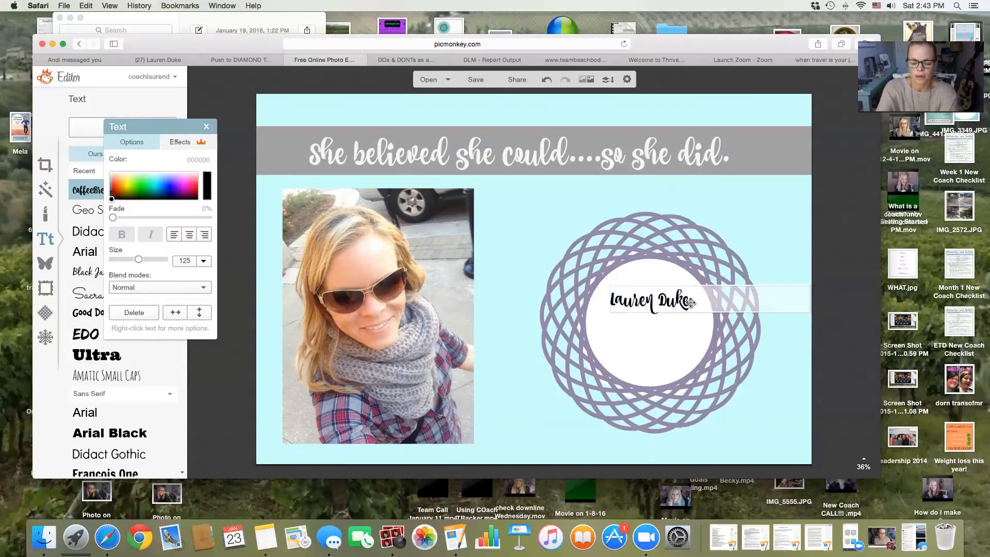
key("Return")
type("Team Thrive")
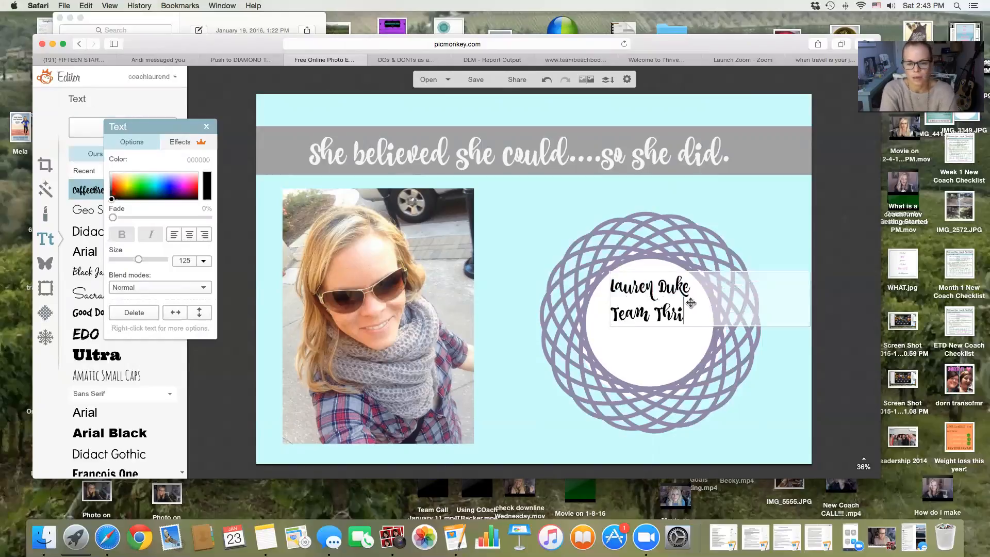
key("super+a")
left_click(186, 236)
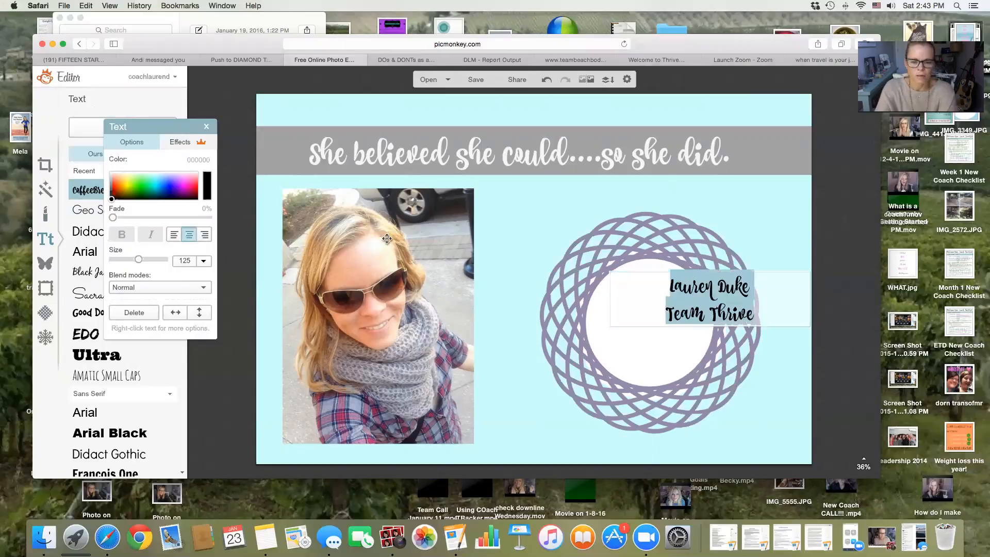
left_click(791, 296)
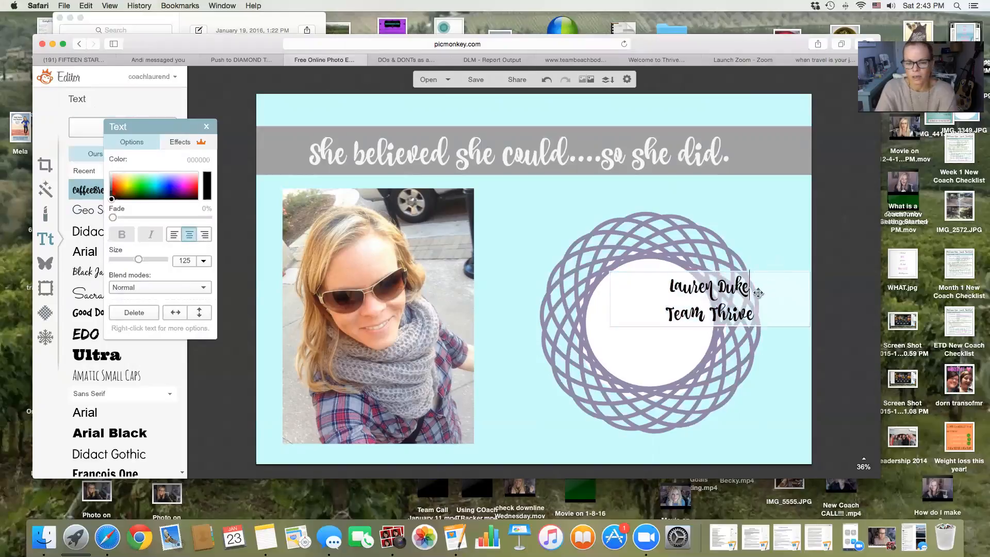
left_click(766, 268)
left_click_drag(768, 282, 711, 304)
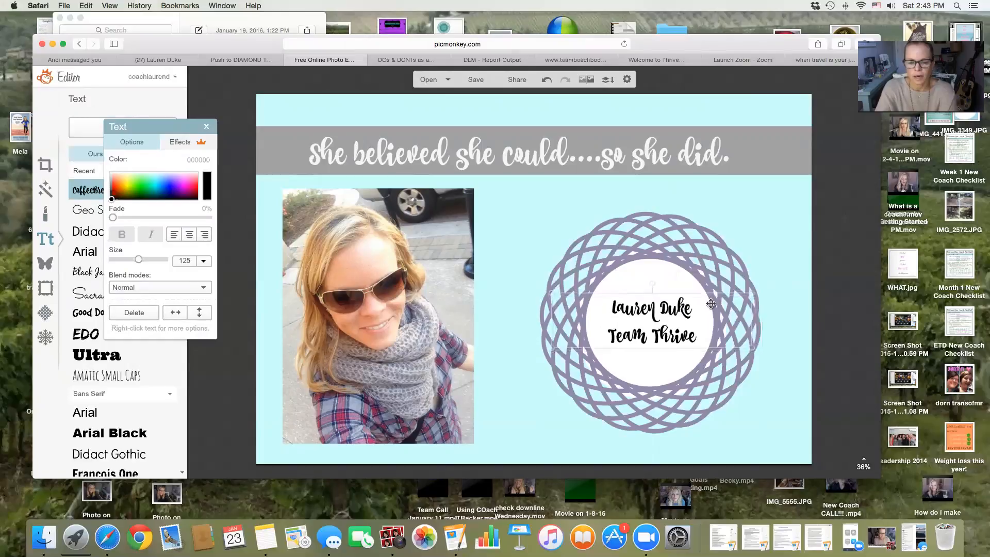
Colour the 'Team Thrive' line magenta and the name line blue
left_click(696, 337)
left_click_drag(697, 337, 606, 337)
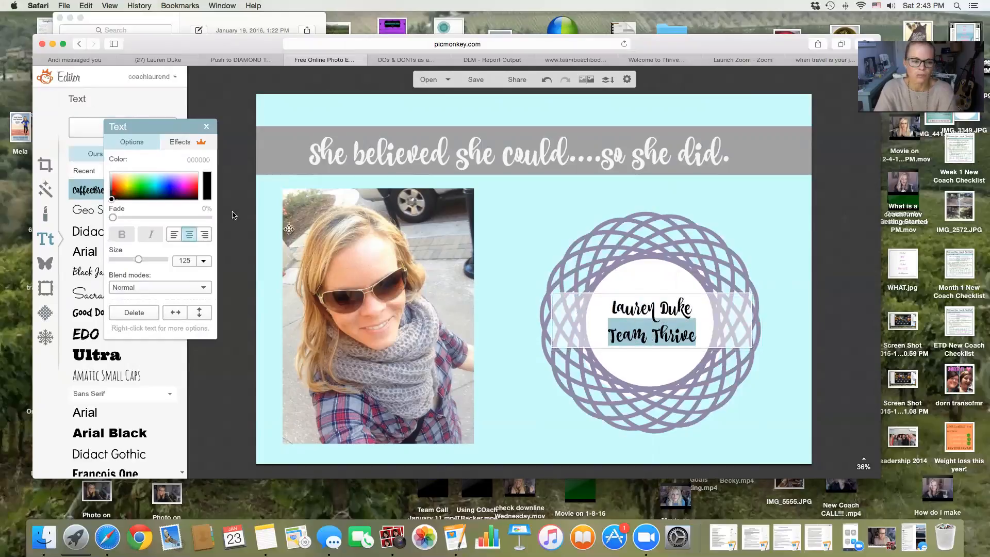
left_click(183, 188)
left_click(626, 306)
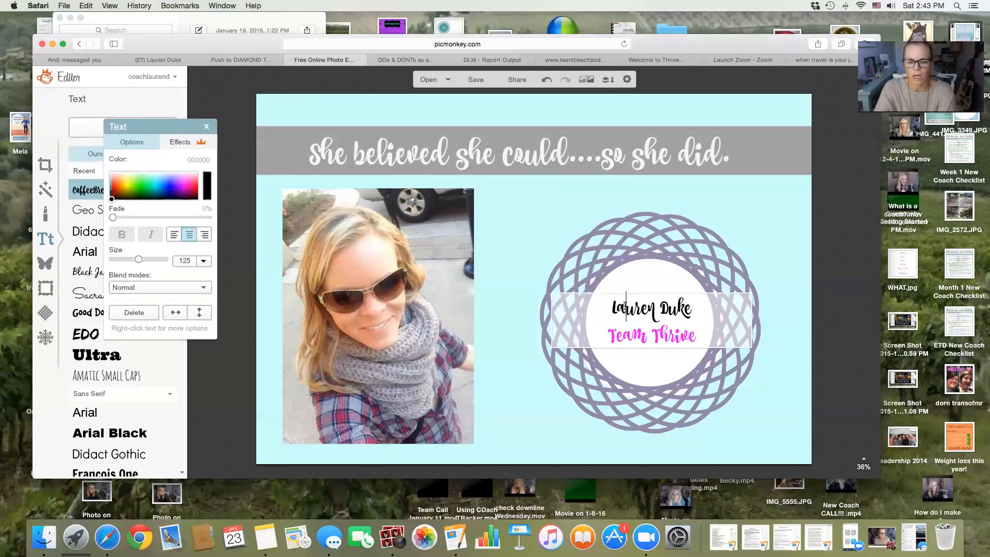
left_click_drag(612, 308, 688, 308)
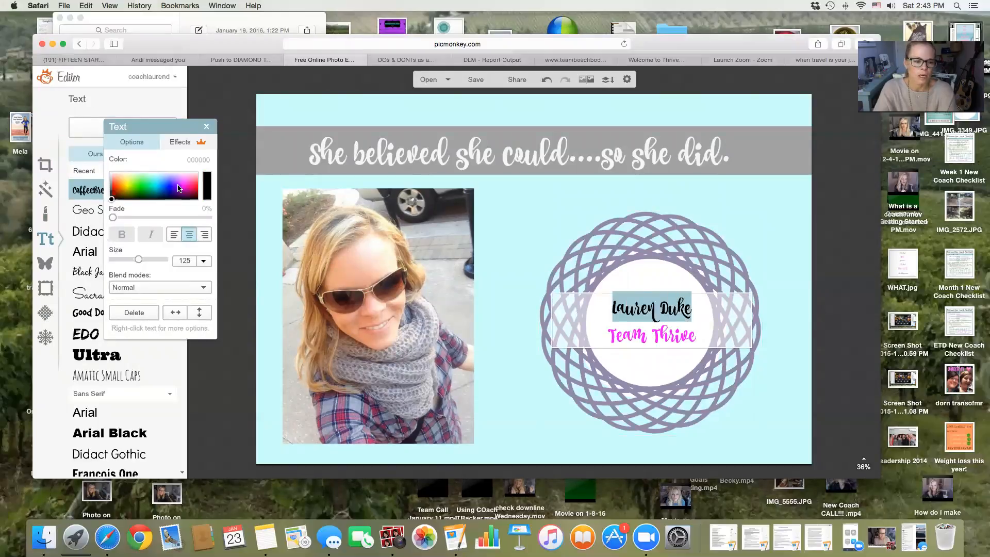
left_click(163, 191)
left_click(751, 222)
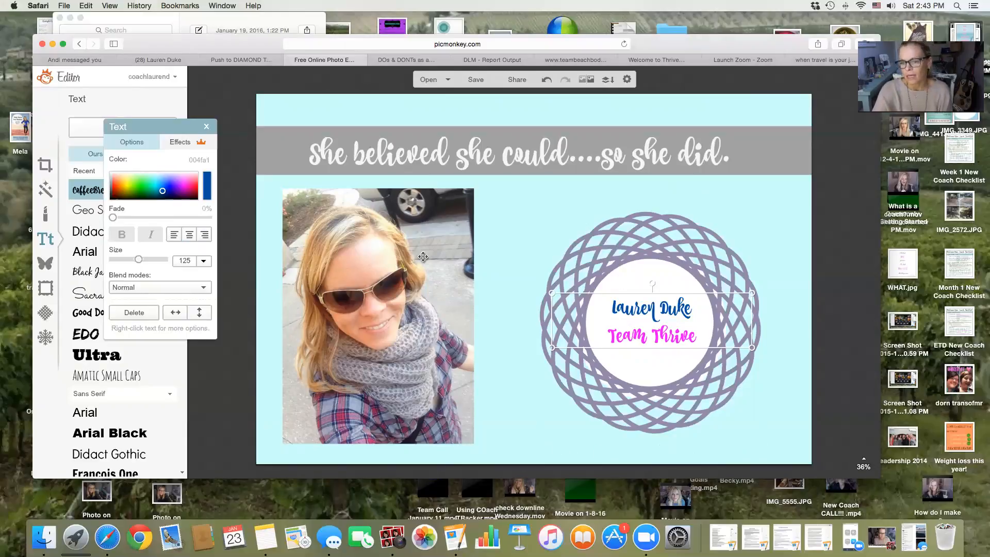
left_click(46, 262)
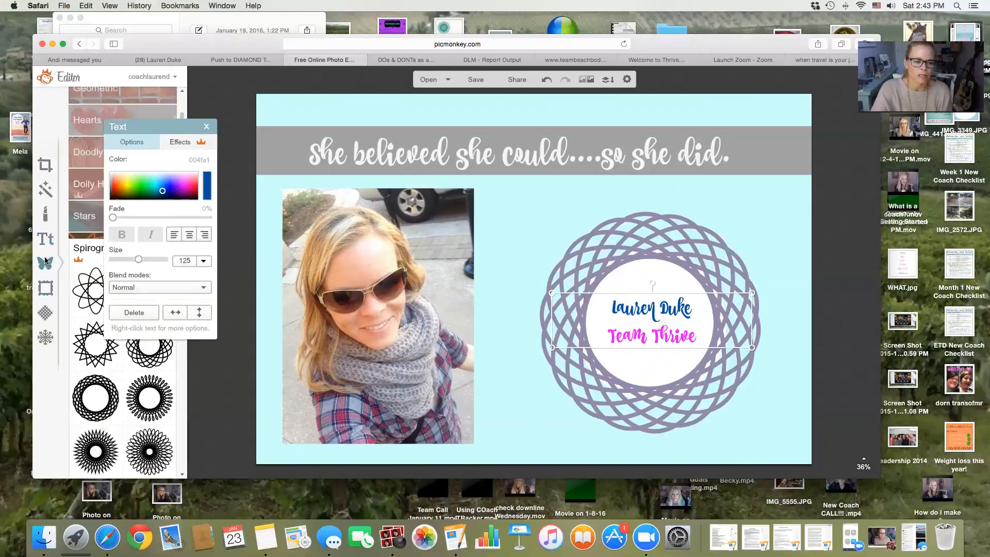
Add a scalloped ribbon overlay from the Ribbons designs to the collage
left_click_drag(184, 126, 326, 114)
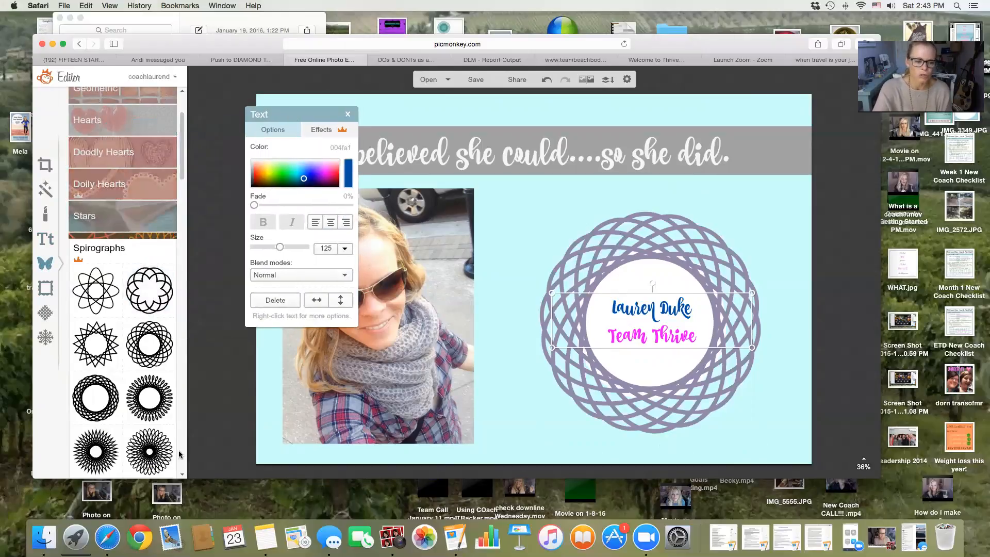
scroll(179, 453, "down", 10)
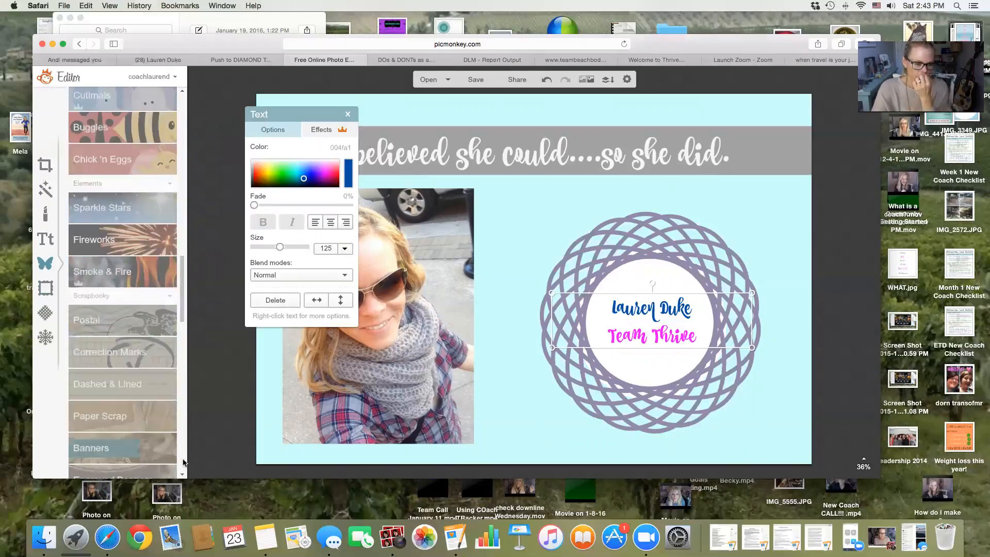
scroll(183, 463, "down", 8)
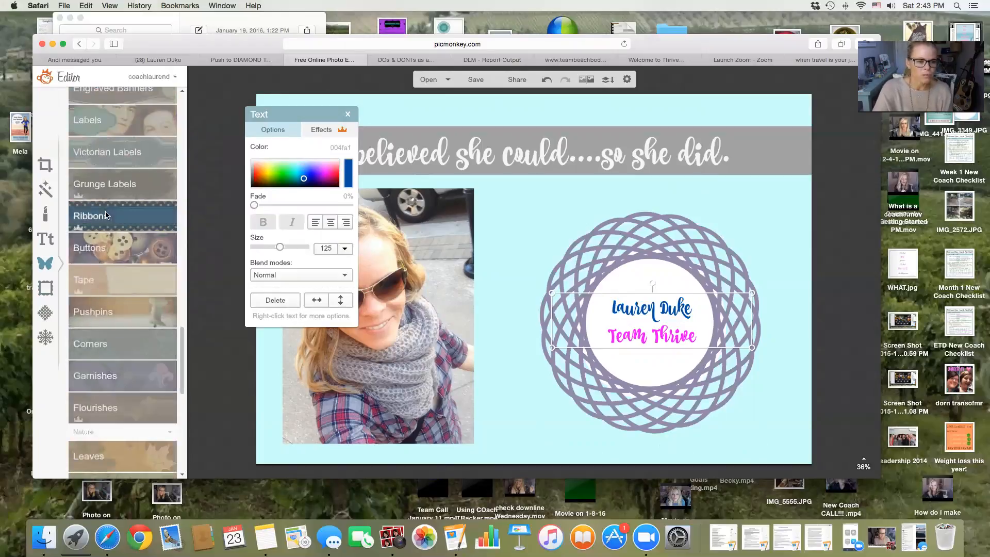
left_click(147, 215)
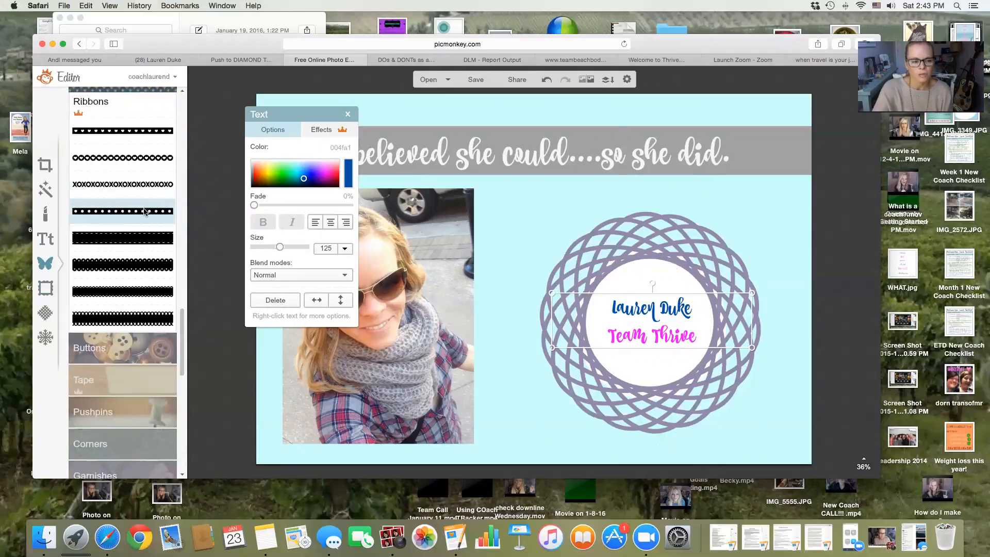
left_click(134, 292)
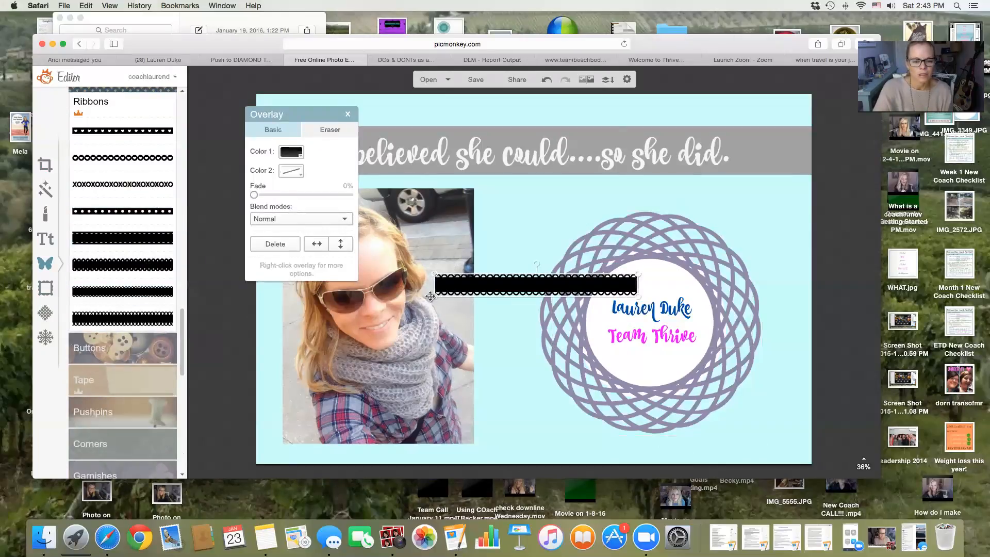
Stretch the ribbon across the collage's bottom edge and recolor it white
left_click_drag(433, 298, 124, 342)
left_click_drag(327, 305, 519, 474)
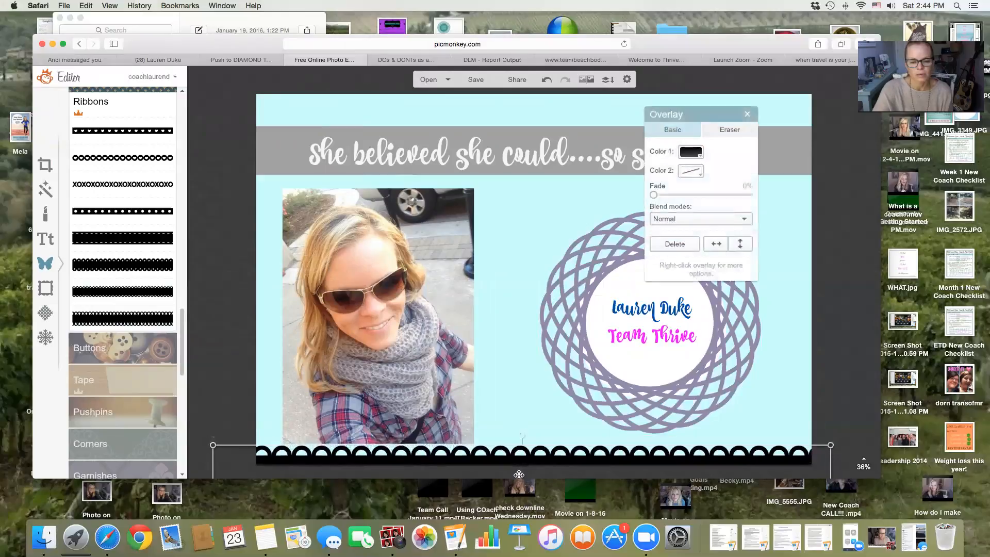
left_click(685, 153)
left_click(683, 209)
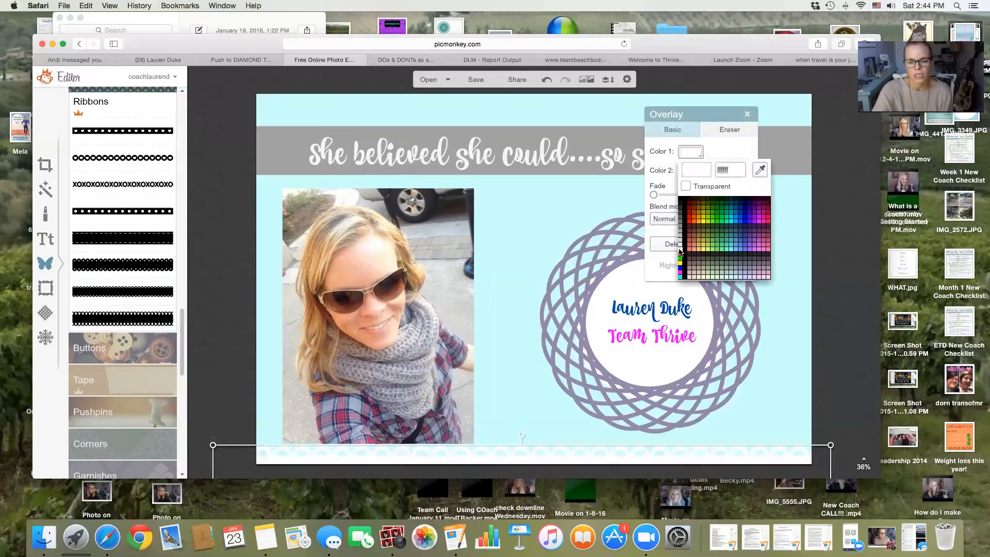
left_click(679, 249)
left_click(823, 322)
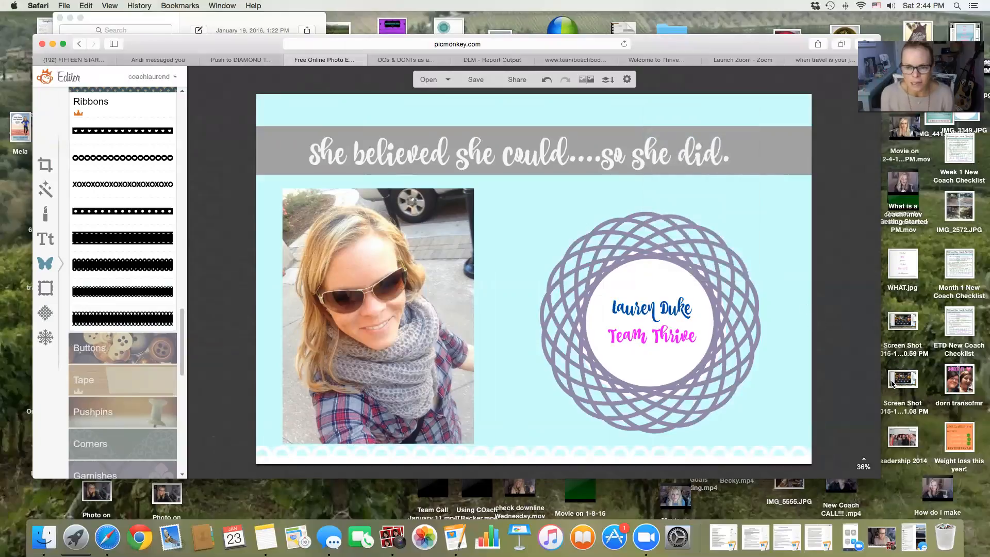
Replace the travel image search with a Google Images search for 'polka dot background'
left_click(819, 60)
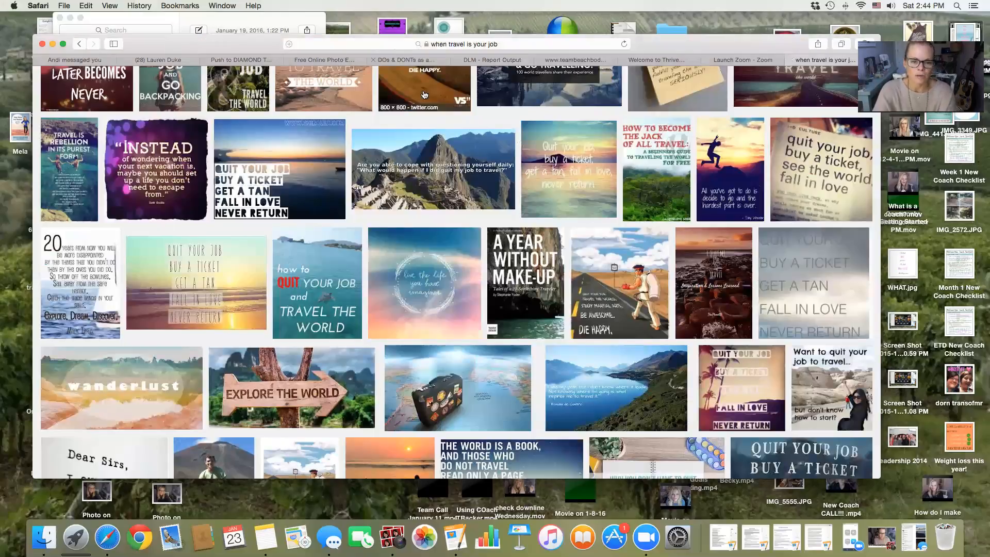
scroll(309, 155, "up", 5)
double_click(201, 87)
triple_click(201, 87)
key("BackSpace")
type("o")
key("BackSpace")
type("polka dot back")
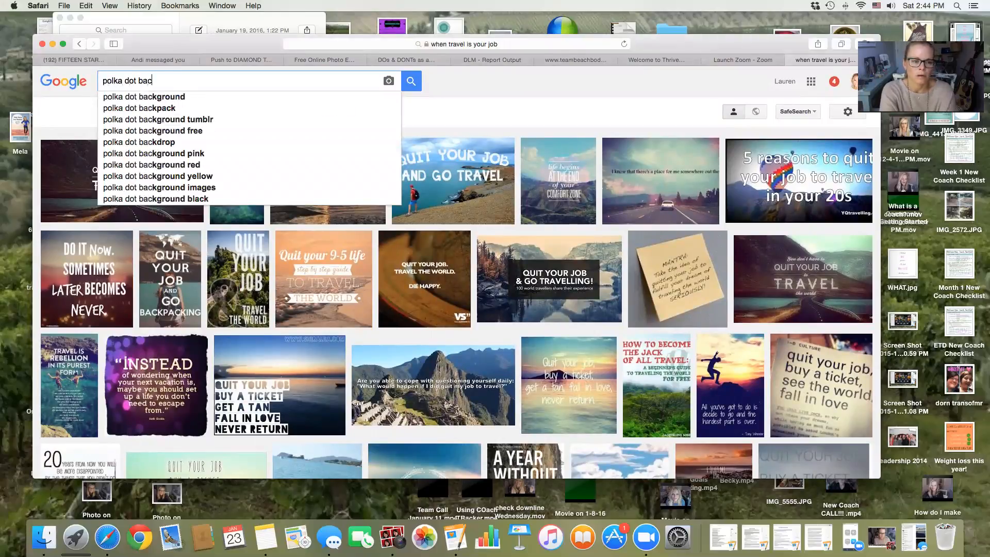
left_click(181, 98)
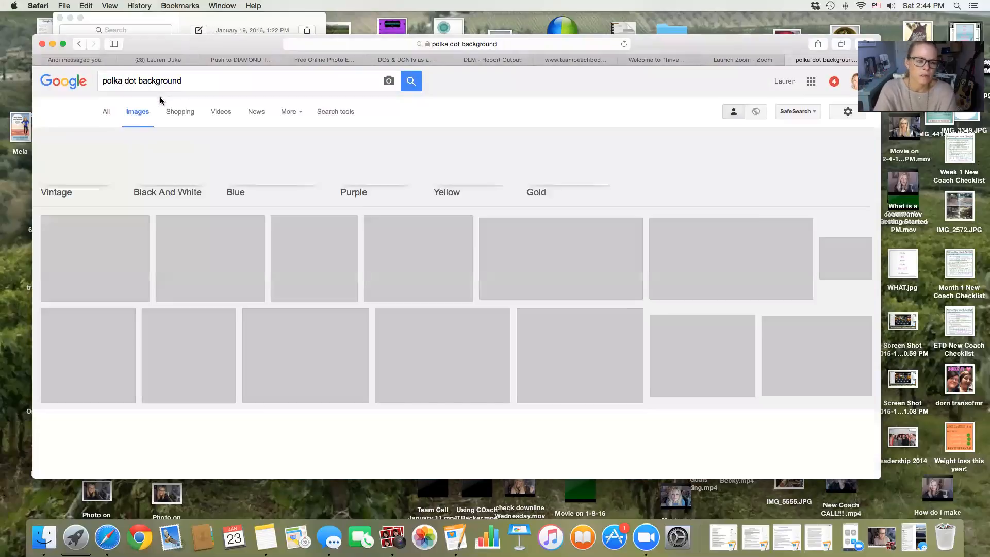
Browse the polka dot results, close that tab, and return to the PicMonkey editor
scroll(695, 272, "down", 10)
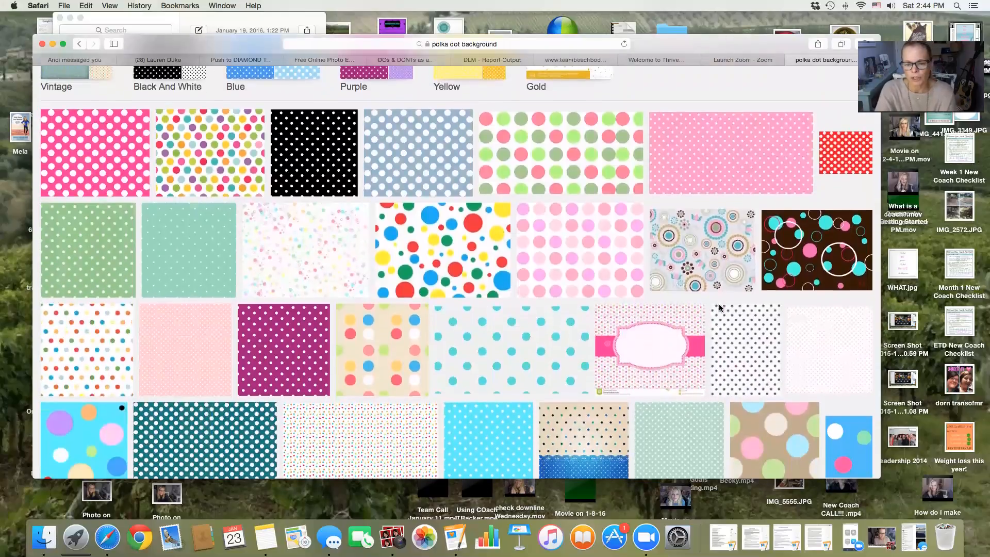
scroll(718, 307, "down", 1)
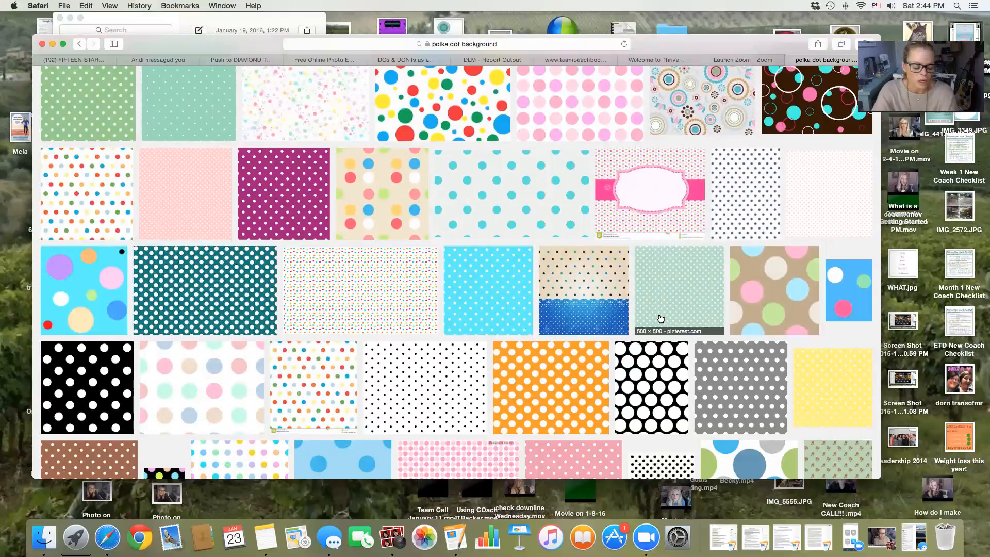
scroll(660, 318, "down", 10)
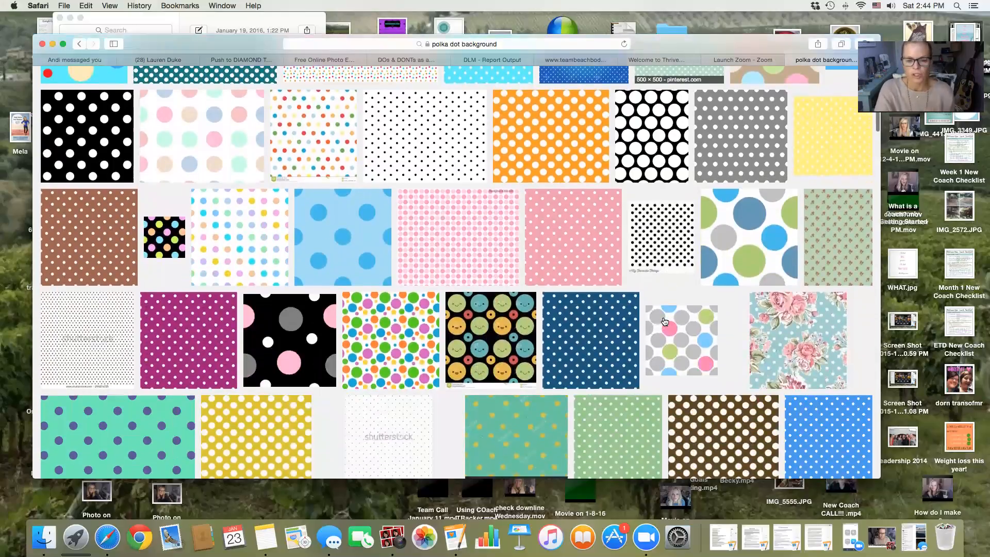
scroll(665, 321, "down", 1)
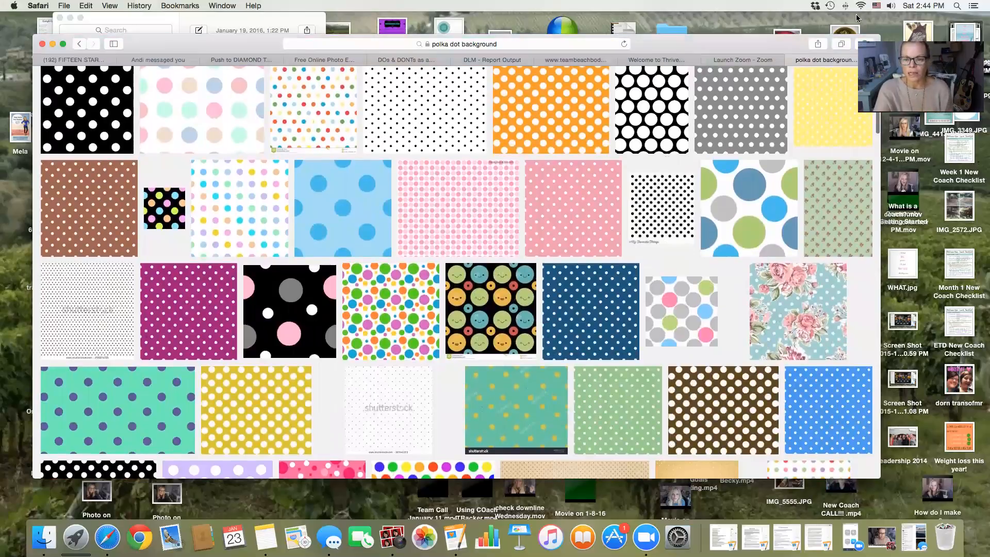
left_click(794, 61)
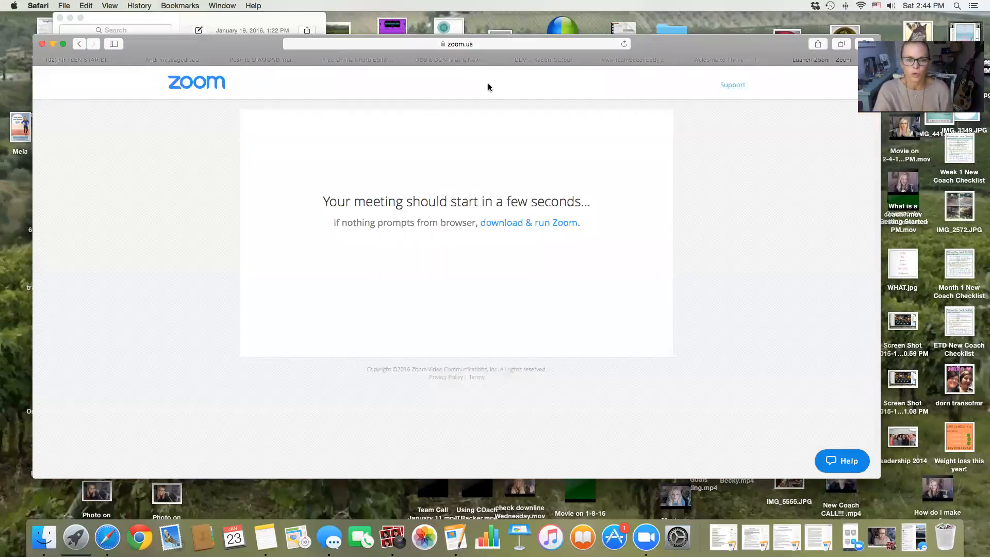
left_click(361, 57)
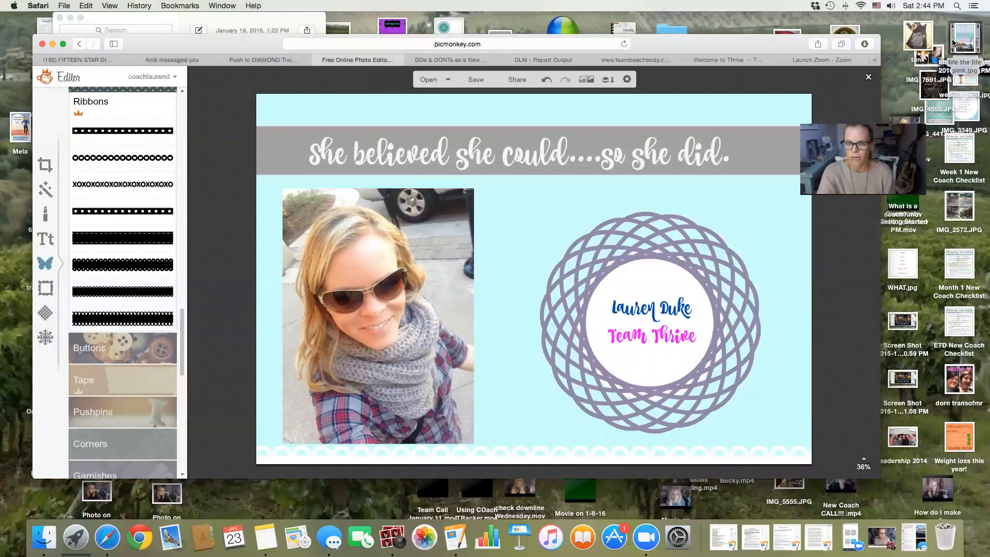
Nudge the pink image file on the desktop and move the browser window up slightly
left_click(976, 41)
left_click_drag(975, 41, 968, 38)
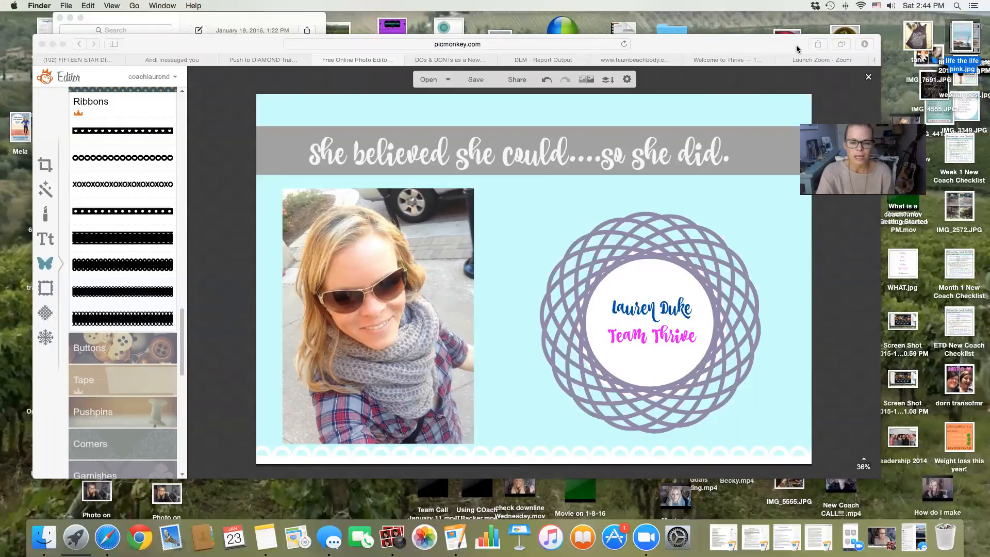
left_click_drag(703, 49, 704, 29)
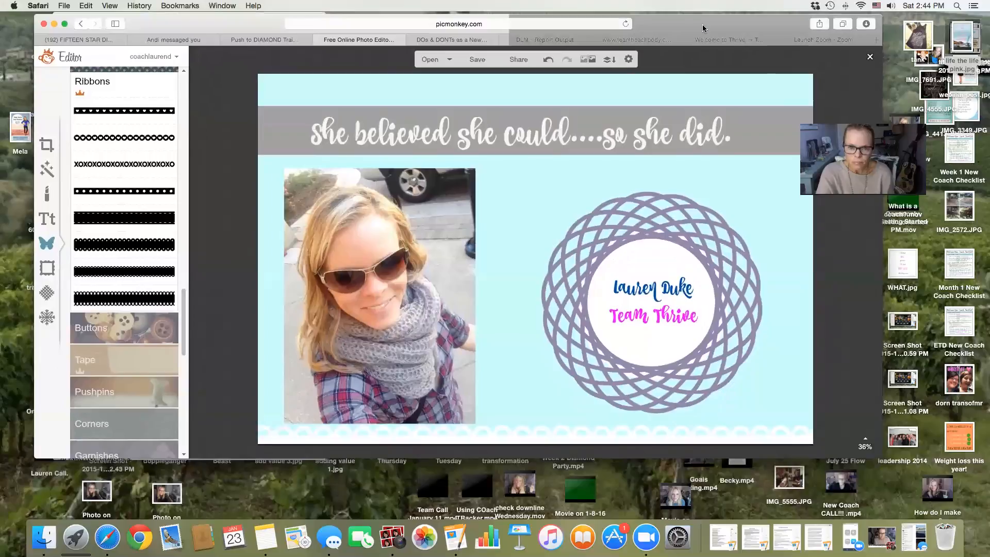
Undo five times, removing the ribbon and the recent badge text changes
left_click(547, 60)
left_click(546, 60)
left_click(547, 60)
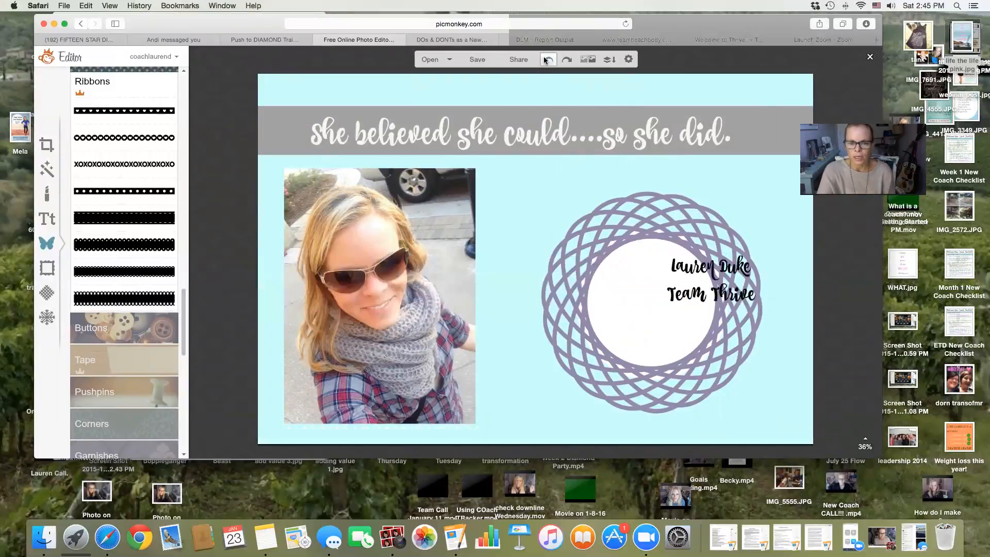
left_click(547, 60)
left_click(546, 60)
left_click(547, 60)
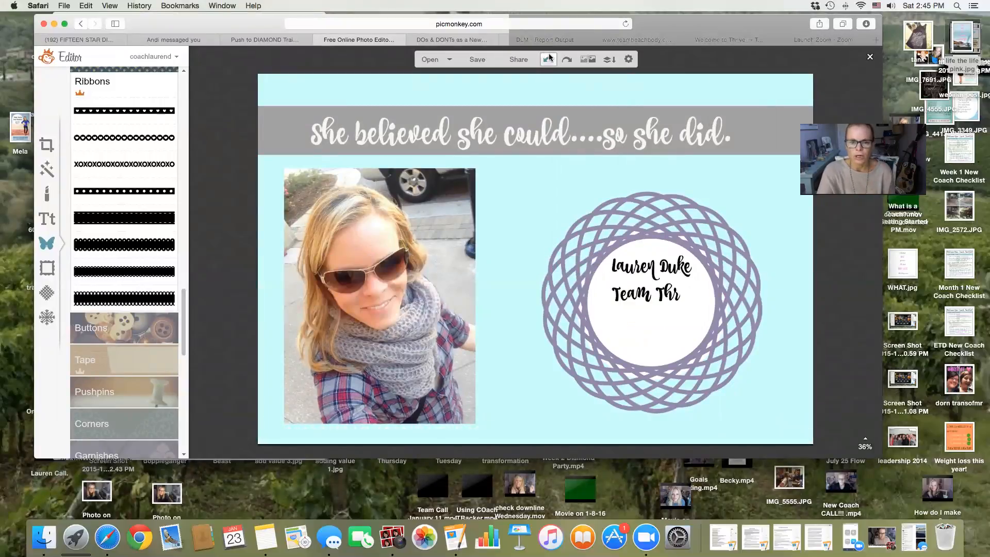
Compare the collage before and after edits, then deselect the selfie photo
left_click(588, 60)
left_click(387, 245)
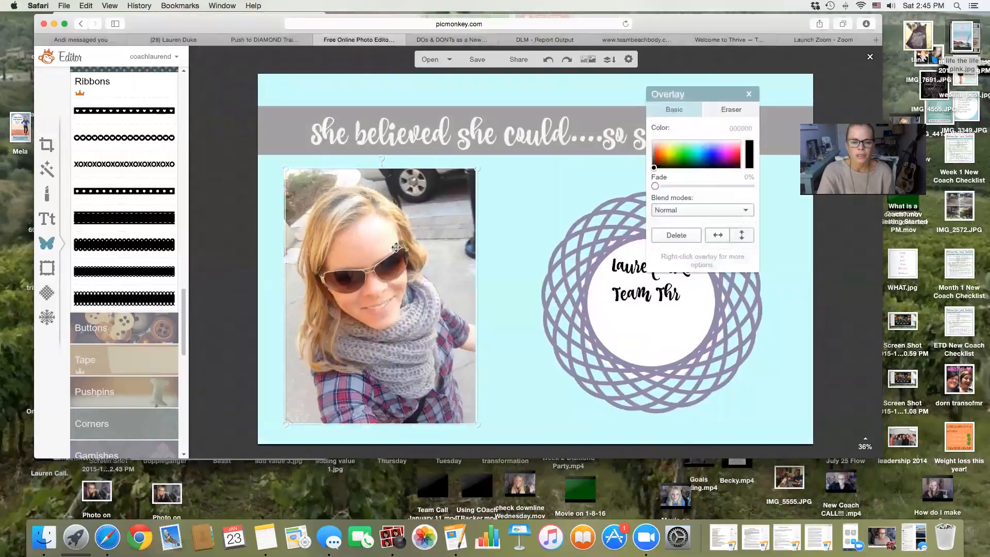
left_click(593, 60)
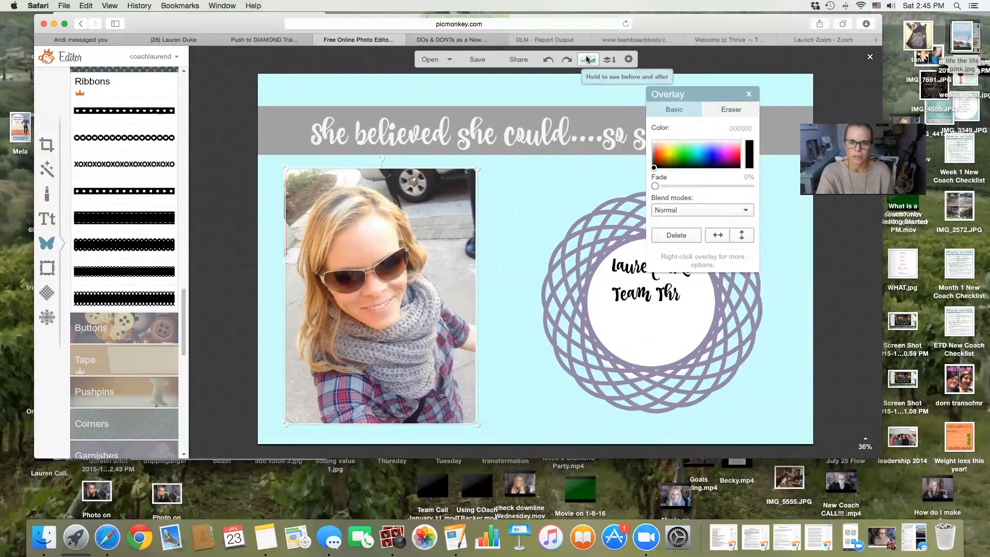
left_click(586, 59)
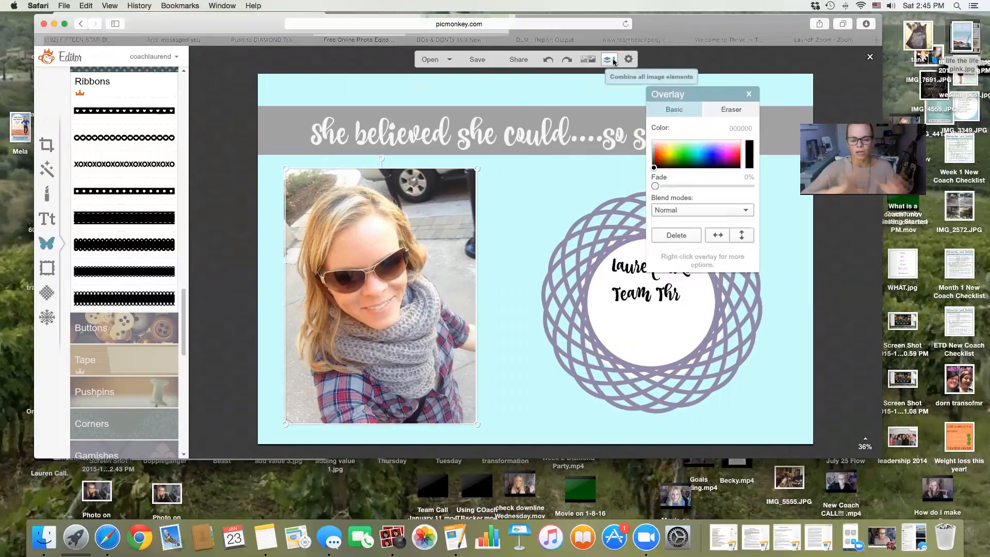
left_click(749, 94)
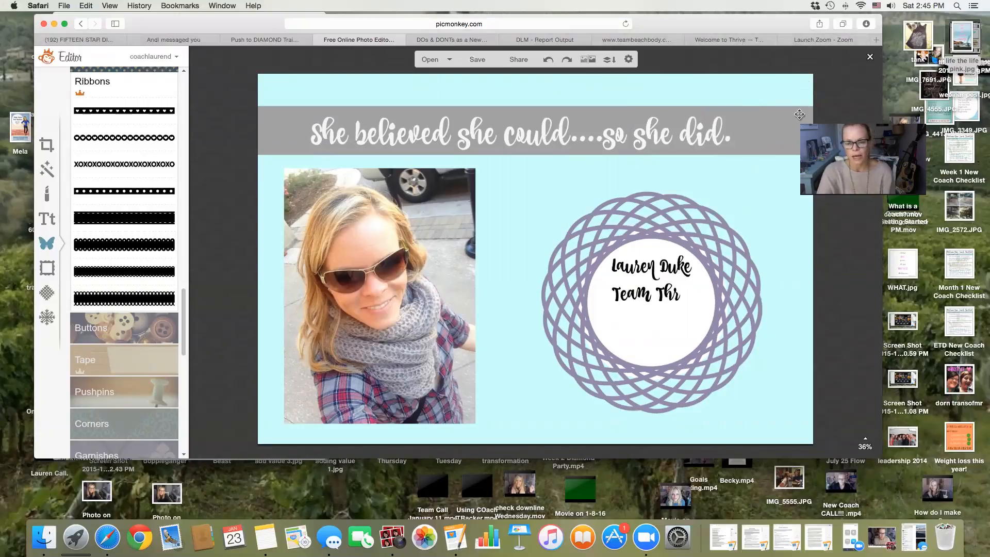
left_click_drag(965, 43, 894, 81)
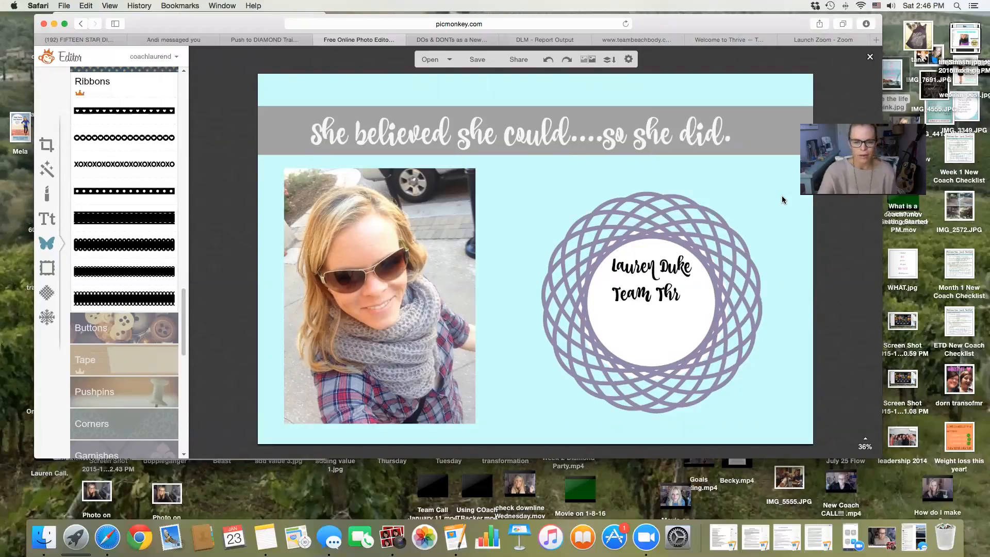
left_click(329, 537)
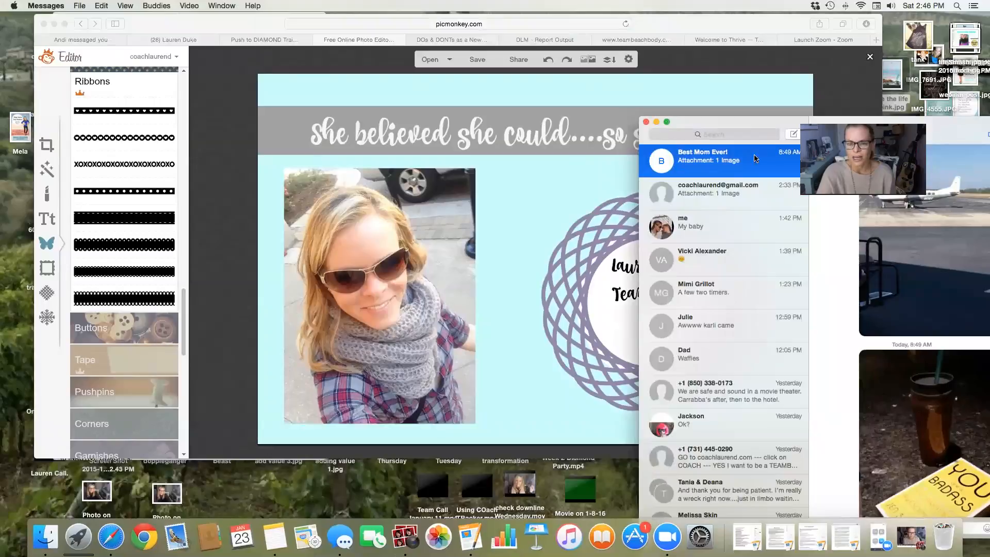
left_click(656, 122)
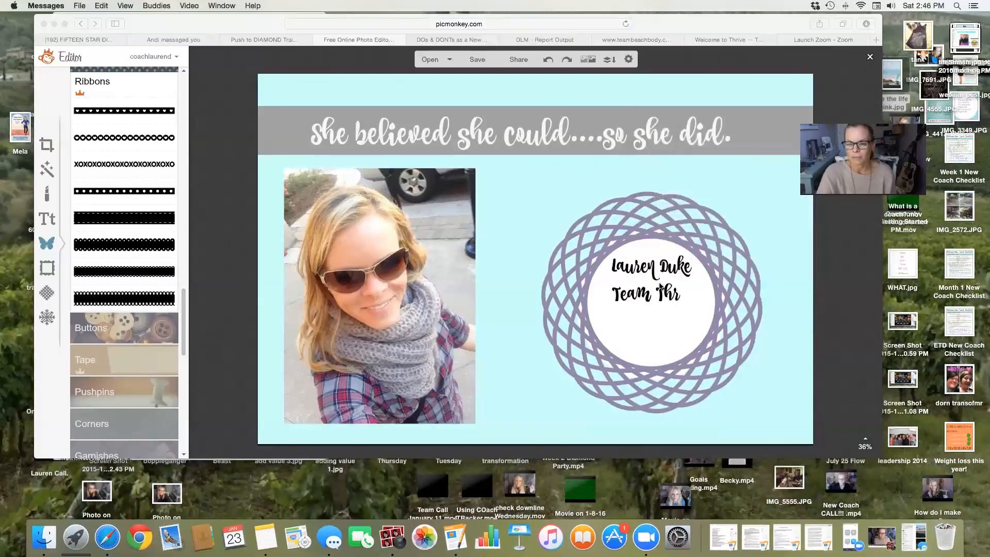